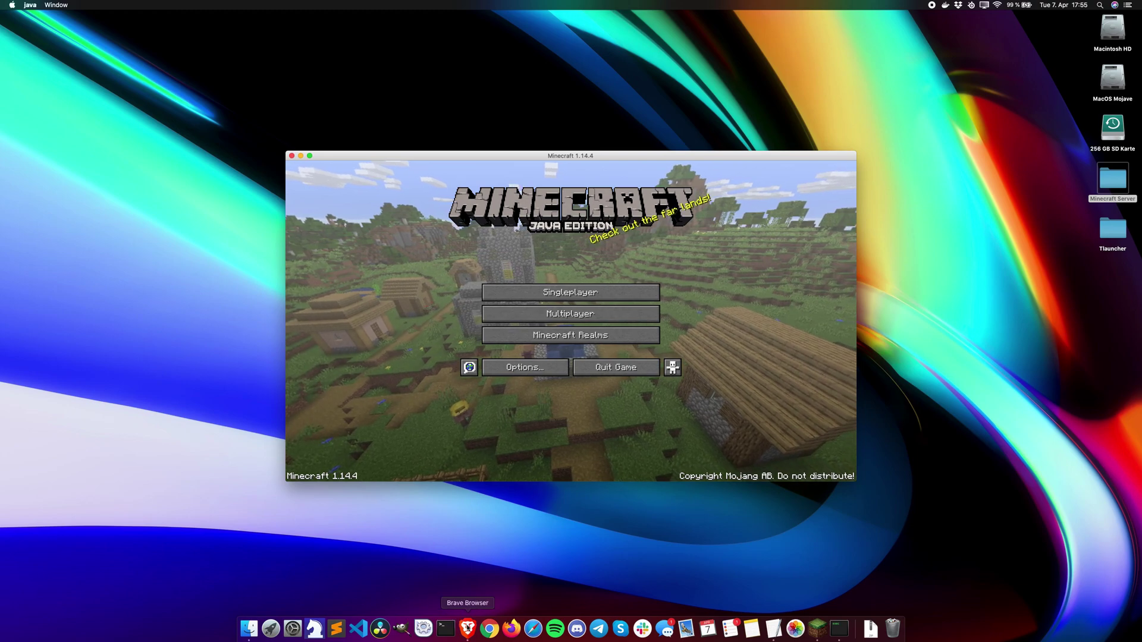
Step: Open the MCVersions.net versions list from the Google results in Brave
{"action": "left_click", "coordinate": [468, 628]}
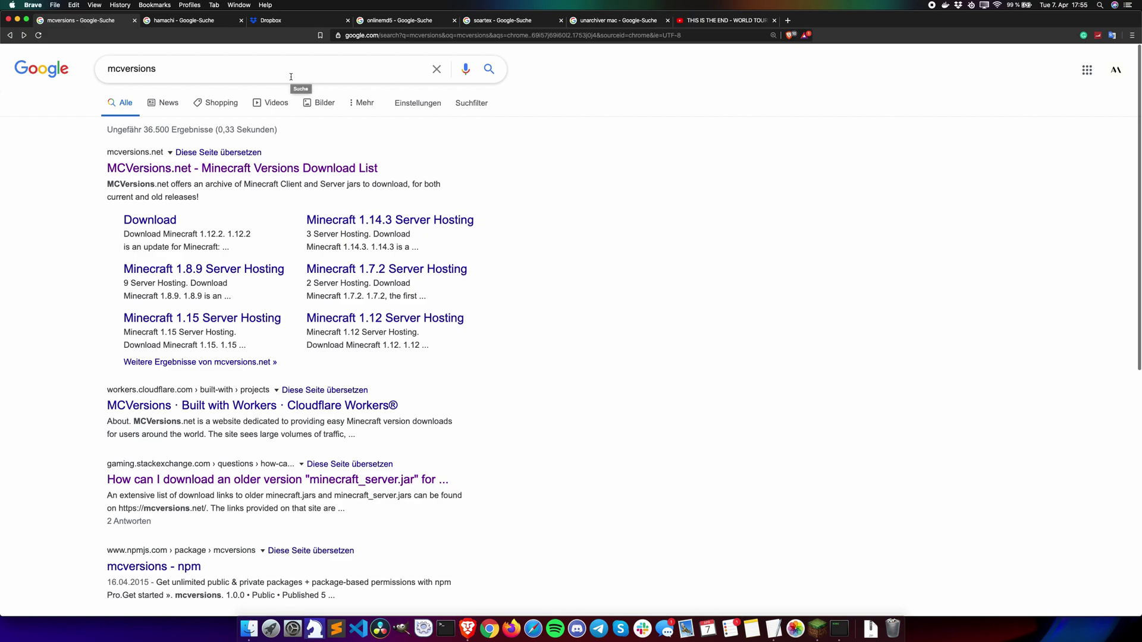
{"action": "left_click", "coordinate": [283, 168]}
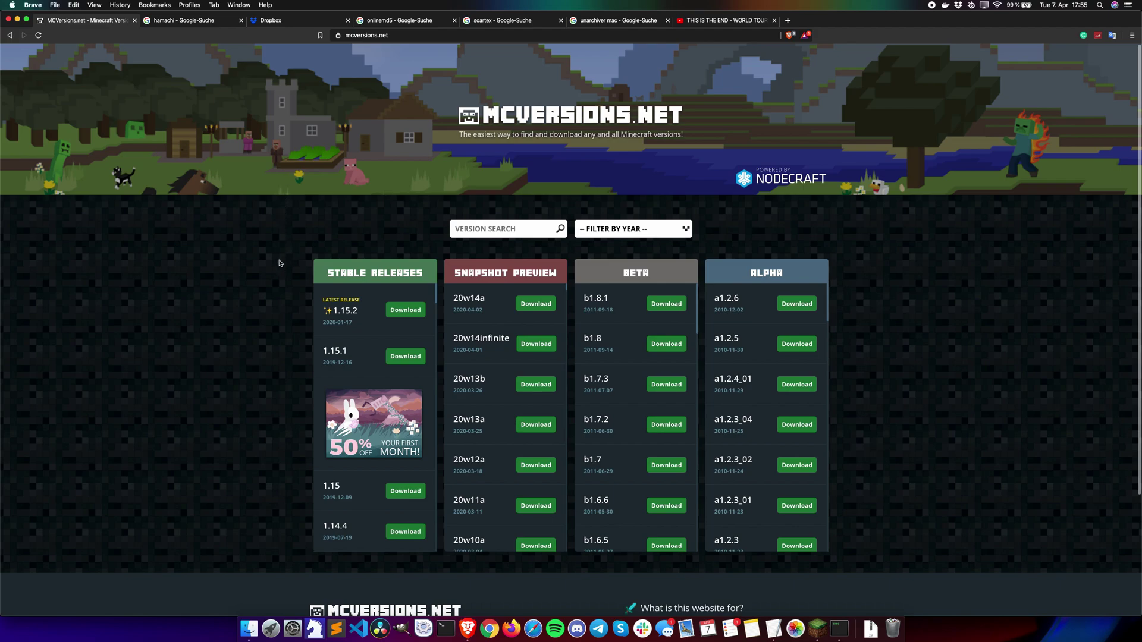
{"action": "scroll", "coordinate": [276, 346], "scroll_direction": "down", "scroll_amount": 2}
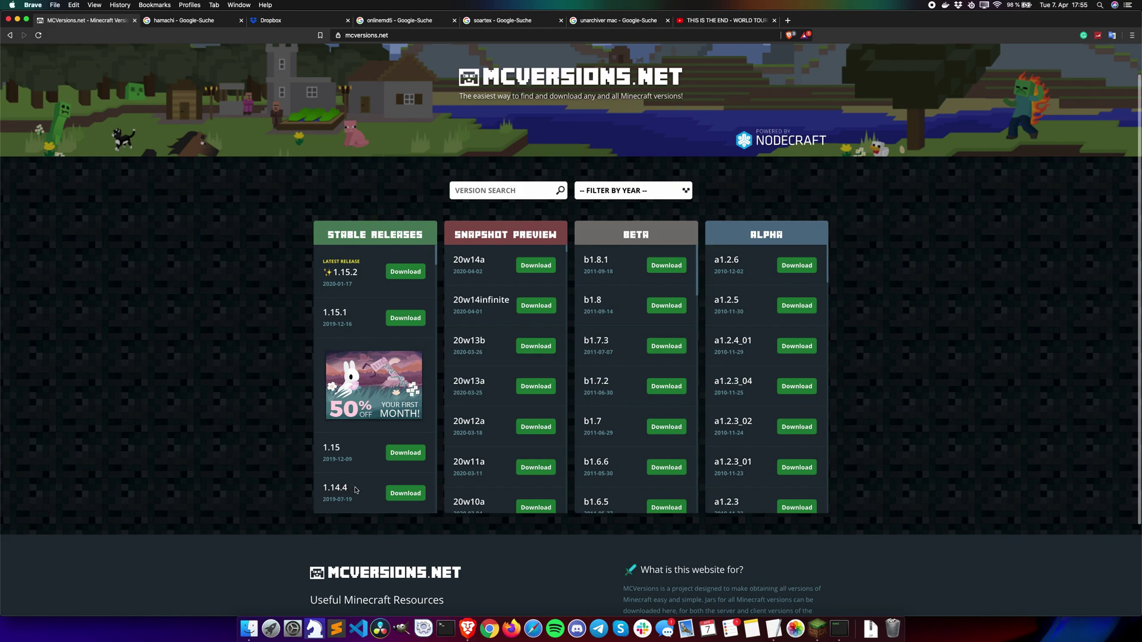
Step: Try the year filter with 2019 and 2018, then reset it to show all releases
{"action": "left_click", "coordinate": [623, 194]}
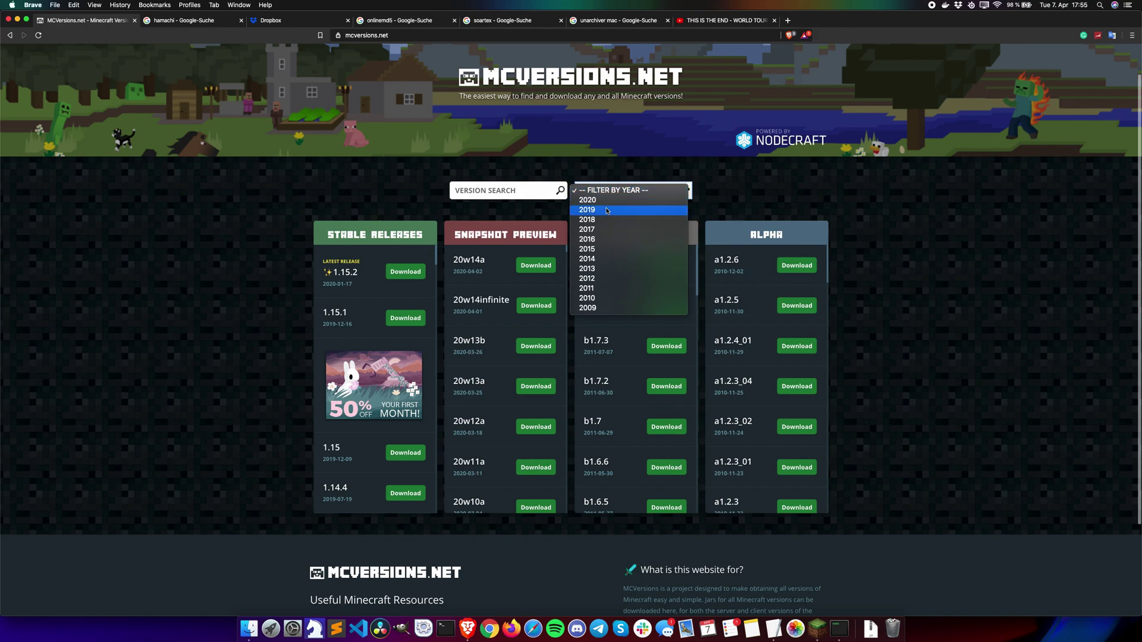
{"action": "left_click", "coordinate": [607, 210]}
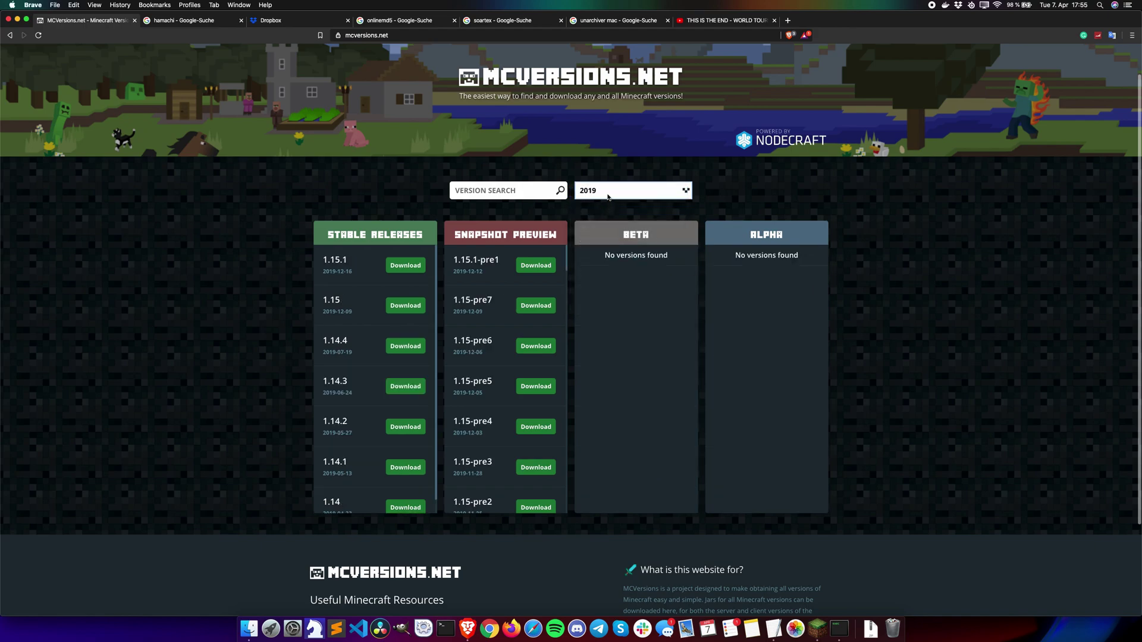
{"action": "left_click", "coordinate": [607, 197]}
{"action": "left_click", "coordinate": [604, 203]}
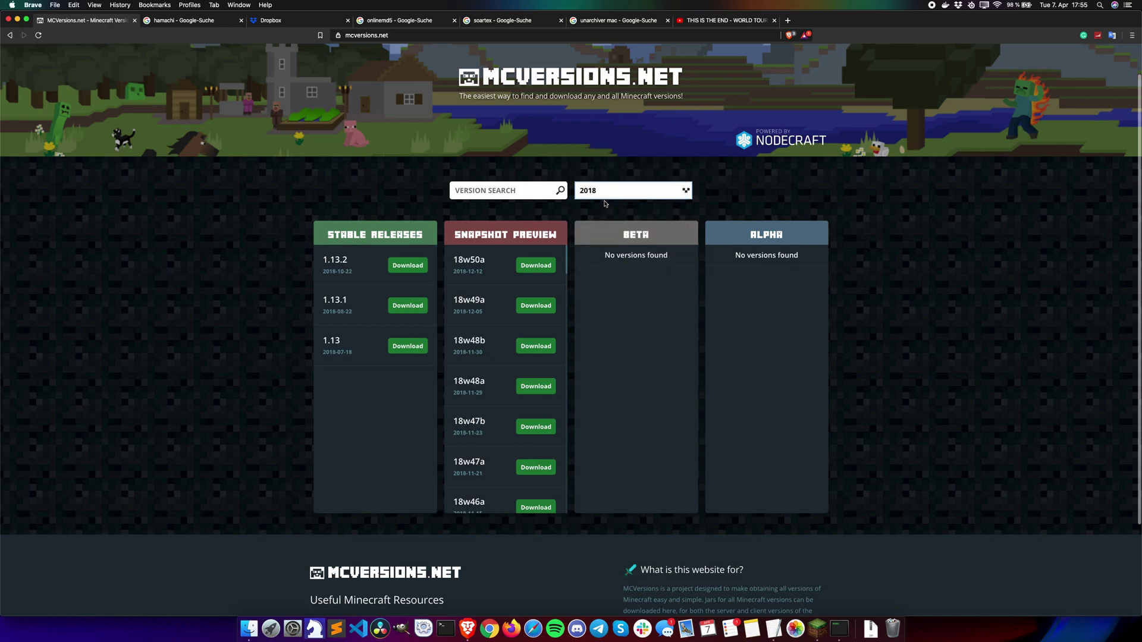
{"action": "left_click", "coordinate": [608, 195]}
{"action": "left_click", "coordinate": [606, 161]}
{"action": "key", "text": "super+r"}
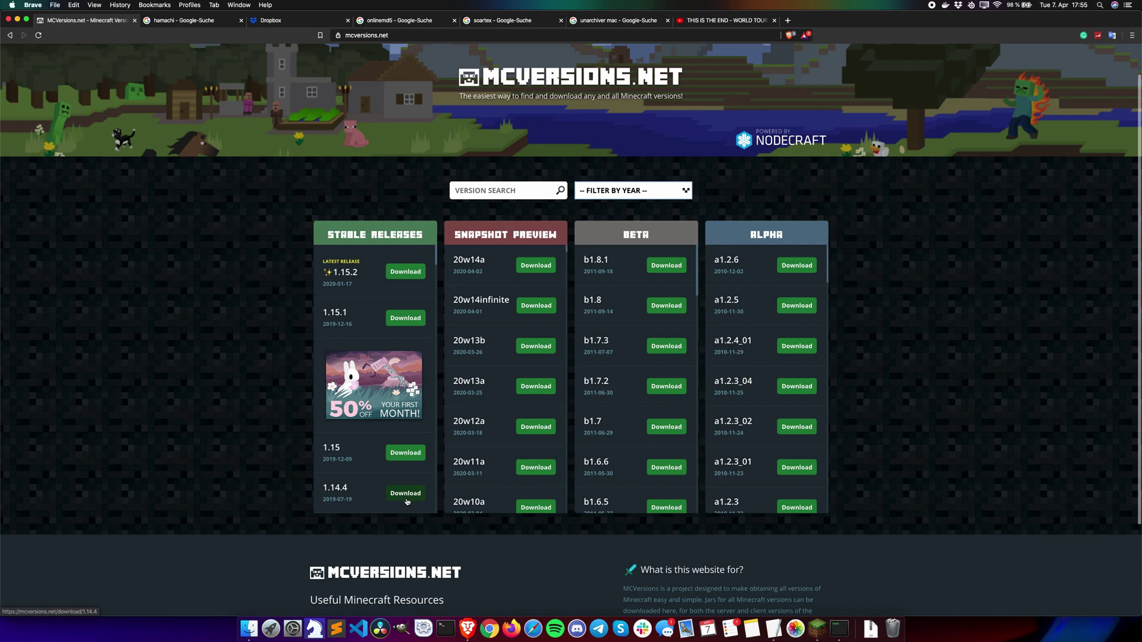
Step: Download the 1.14.4 server jar, saving server.jar to the Downloads folder
{"action": "left_click", "coordinate": [406, 494]}
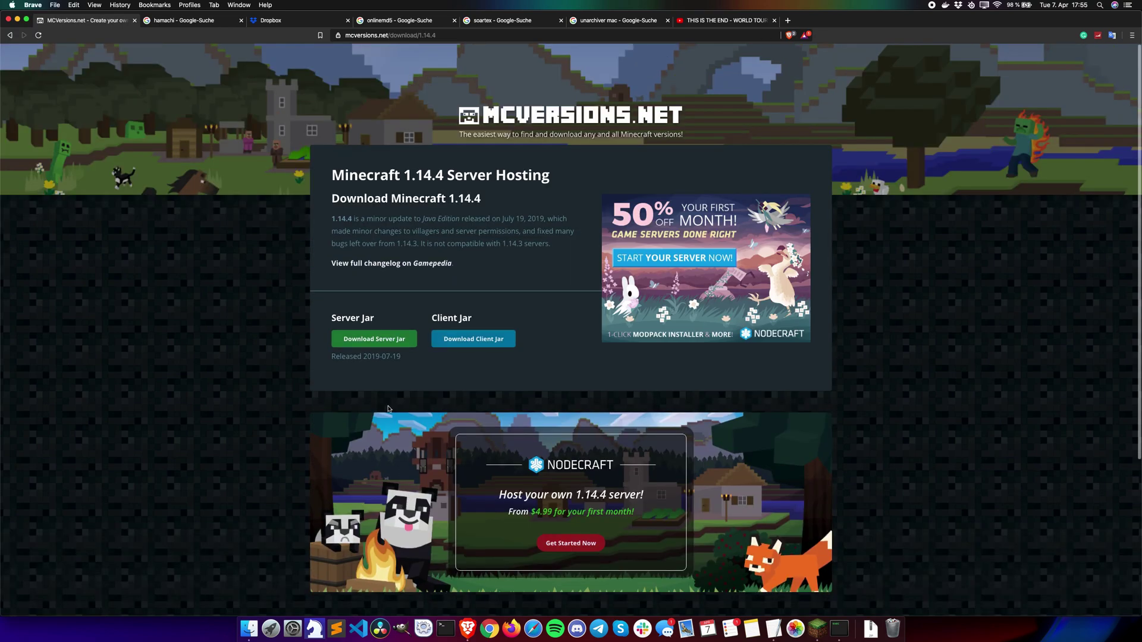
{"action": "left_click_drag", "start_coordinate": [388, 373], "coordinate": [372, 319]}
{"action": "left_click", "coordinate": [373, 320]}
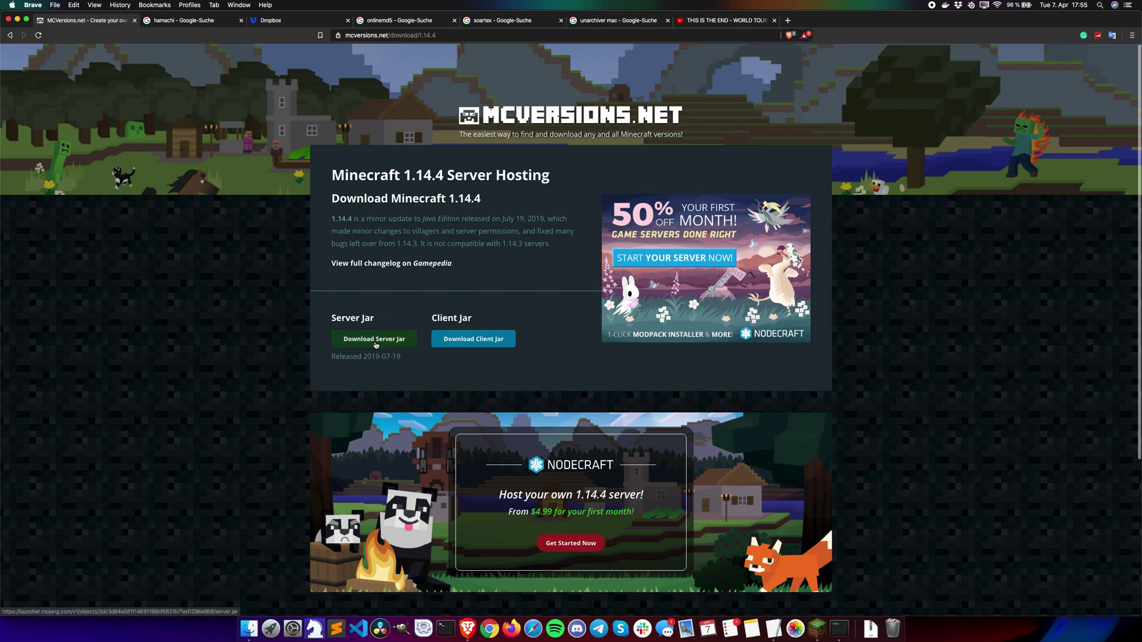
{"action": "left_click", "coordinate": [375, 339]}
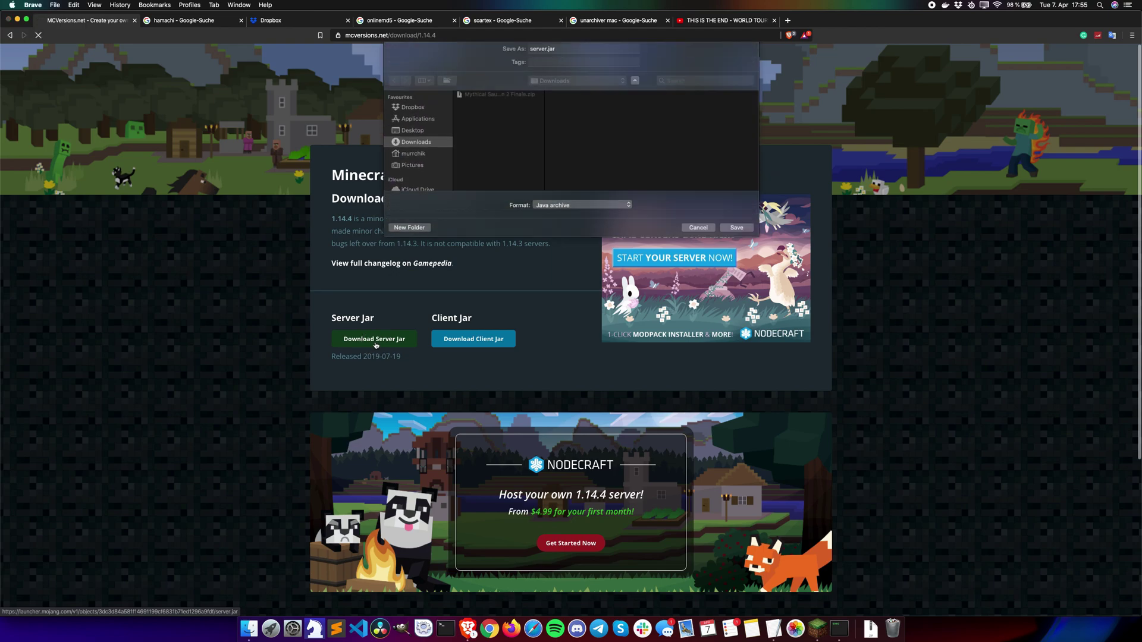
{"action": "left_click", "coordinate": [735, 233]}
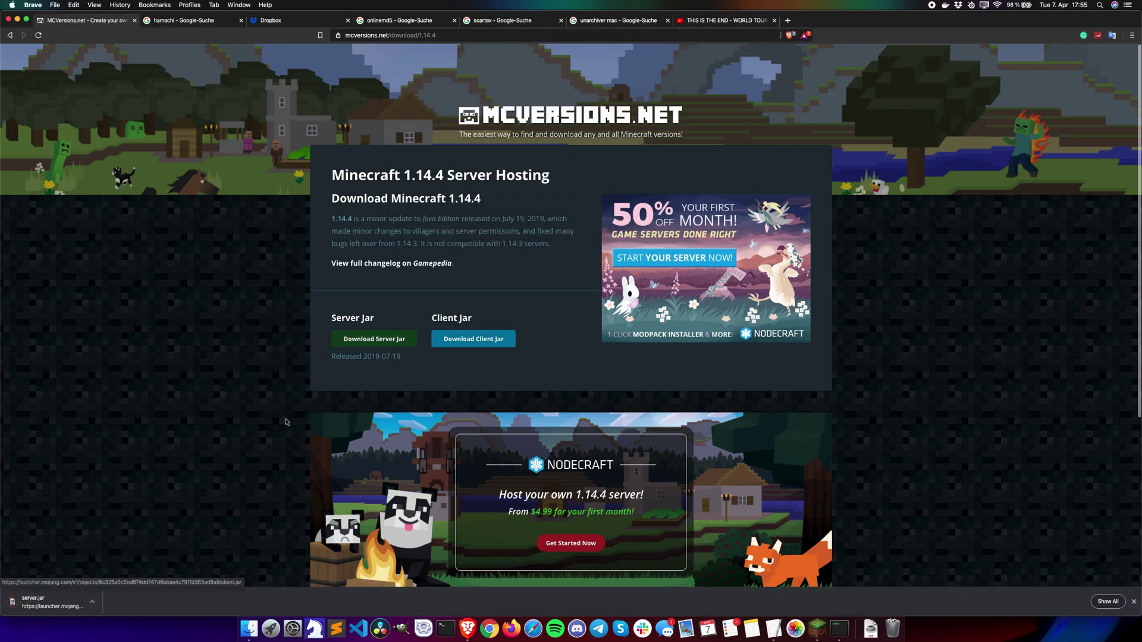
Step: Minimize Brave, open the desktop Minecraft Server folder, and arrange the Finder windows
{"action": "left_click", "coordinate": [18, 20]}
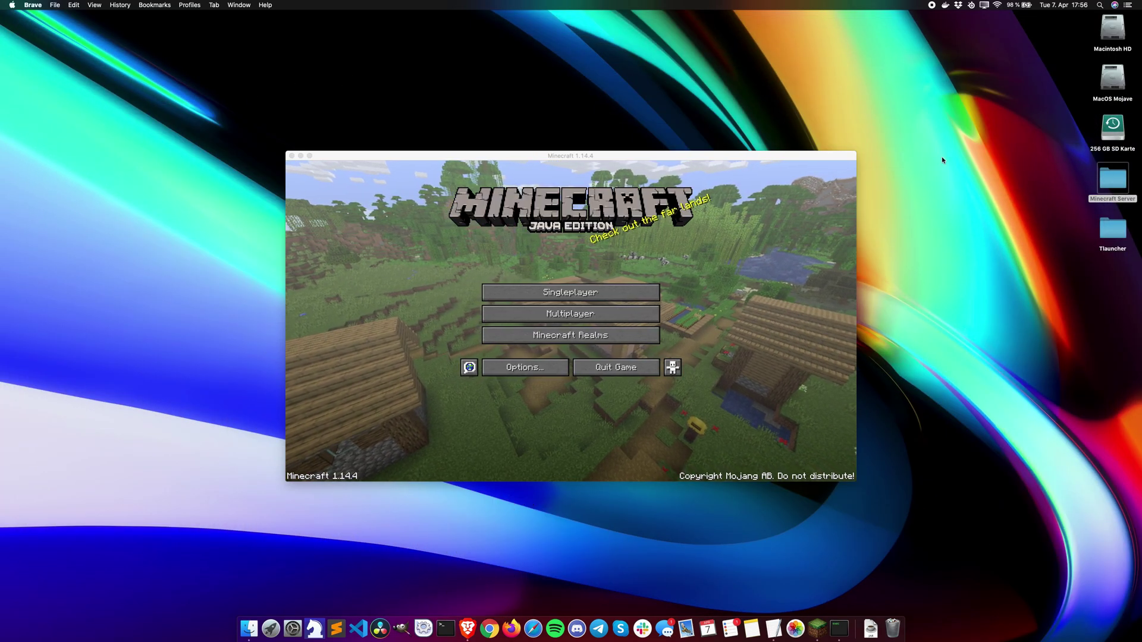
{"action": "double_click", "coordinate": [1116, 181]}
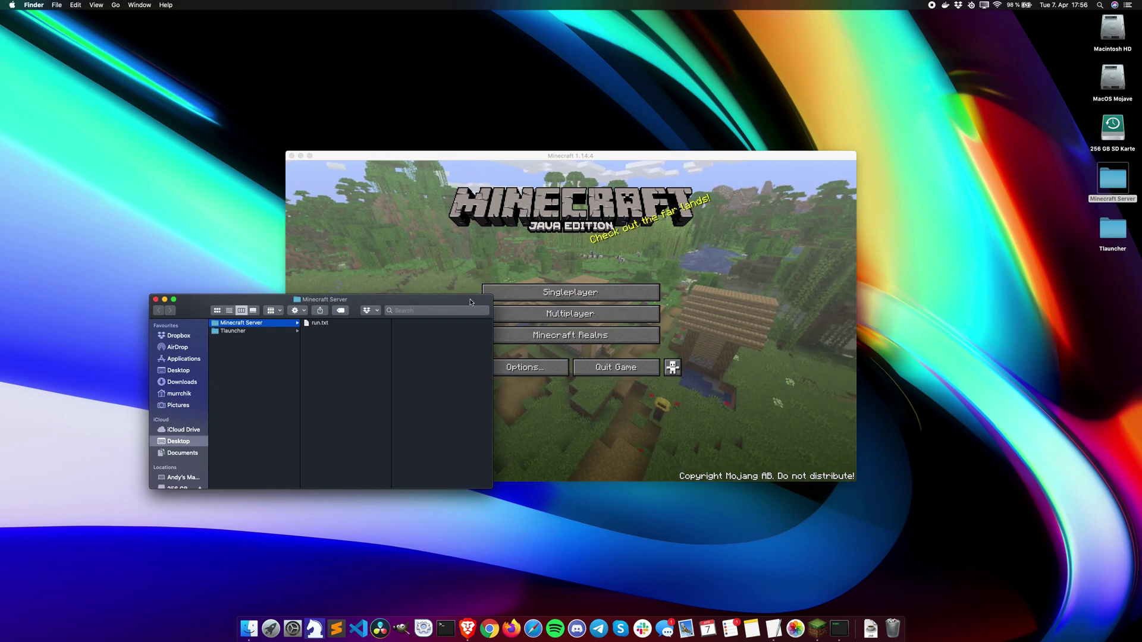
{"action": "left_click_drag", "start_coordinate": [488, 296], "coordinate": [922, 314]}
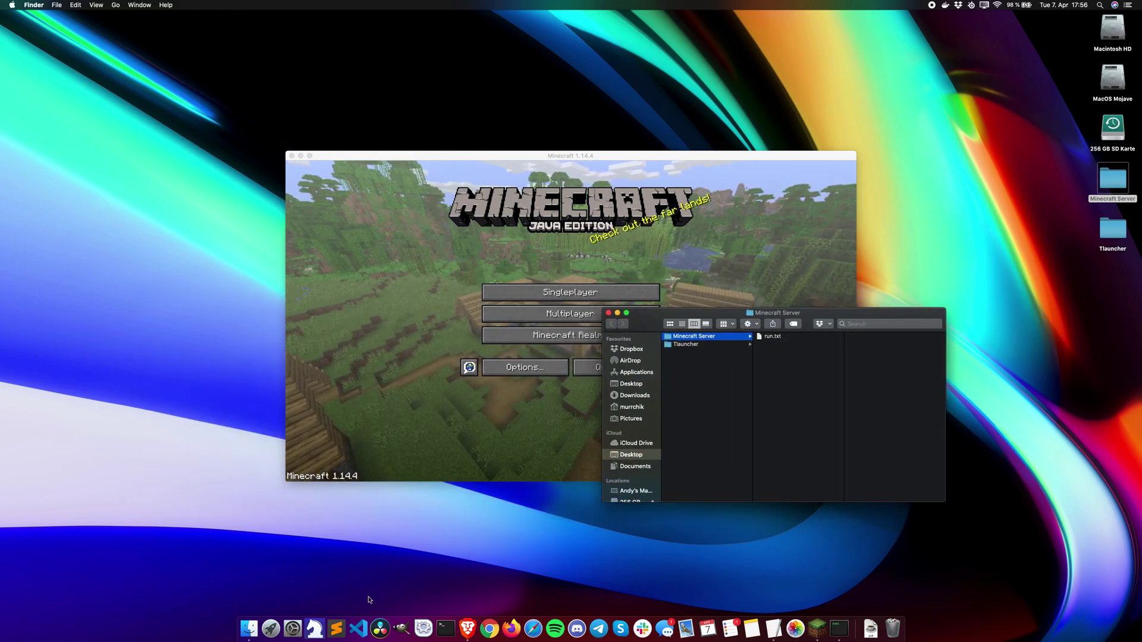
{"action": "left_click", "coordinate": [251, 629]}
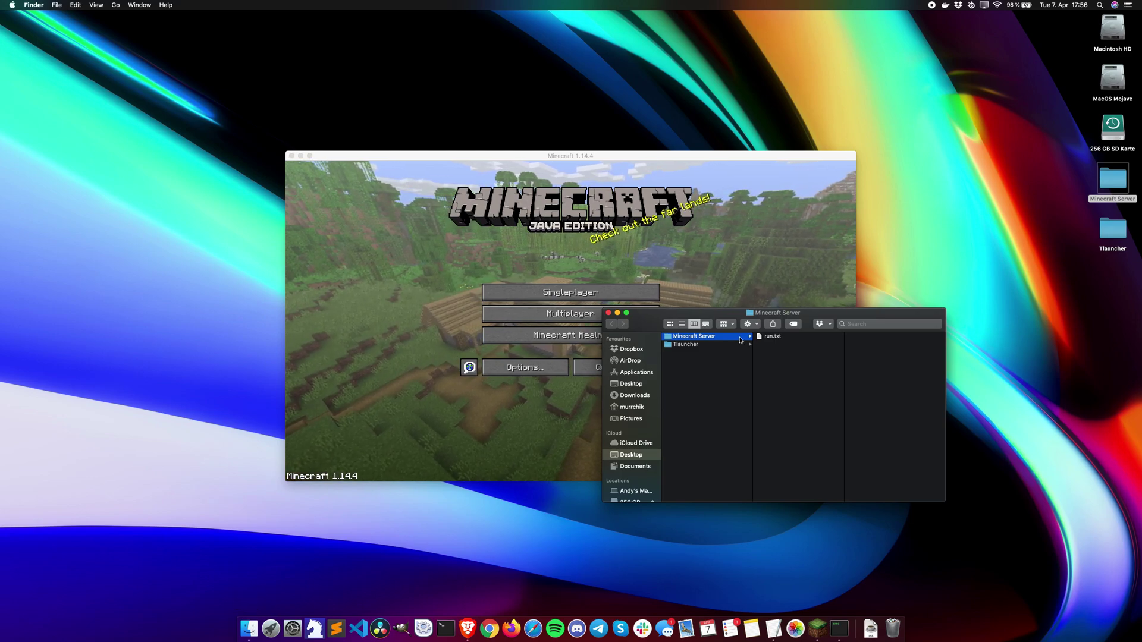
{"action": "left_click_drag", "start_coordinate": [791, 317], "coordinate": [628, 250]}
Step: Move server.jar from Downloads into the Minecraft Server folder beside run.txt
{"action": "left_click", "coordinate": [484, 327]}
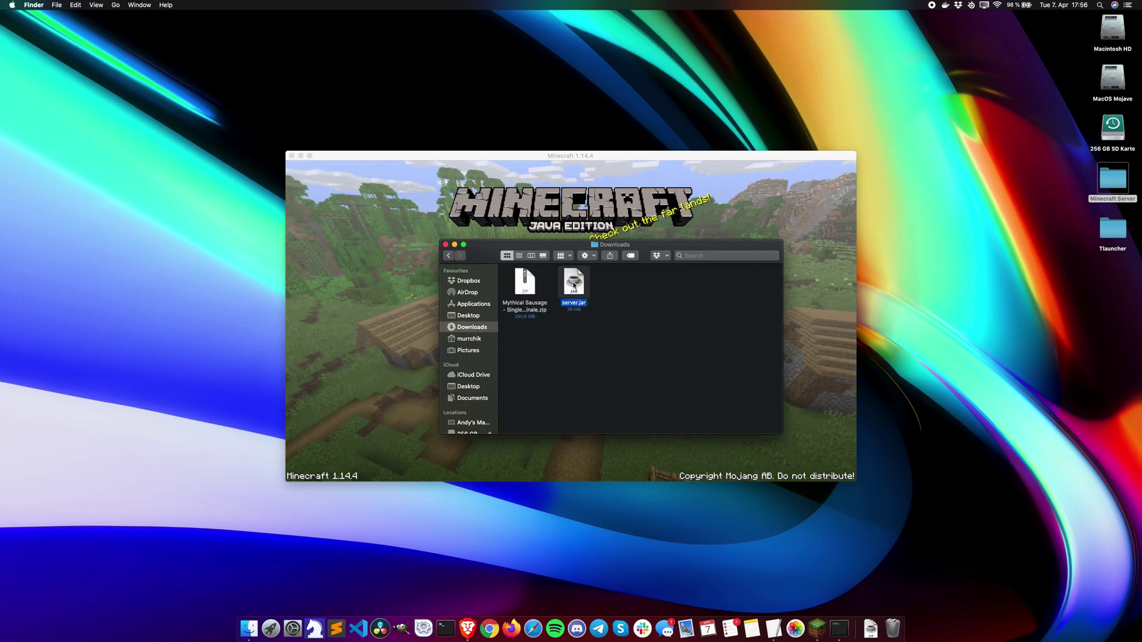
{"action": "left_click_drag", "start_coordinate": [574, 284], "coordinate": [1114, 180]}
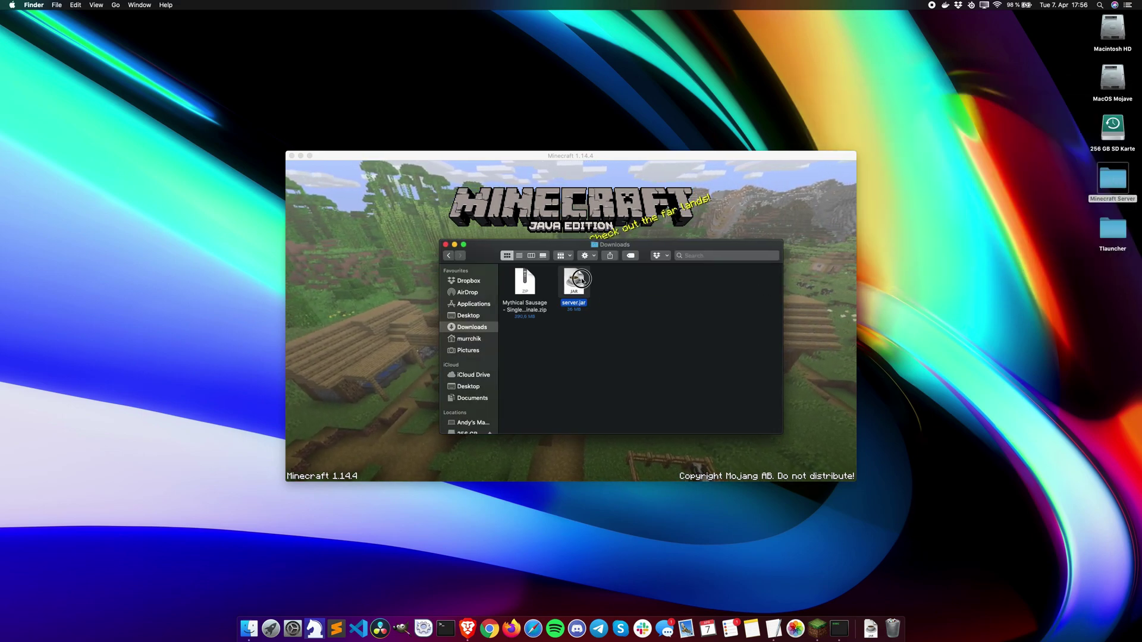
{"action": "left_click_drag", "start_coordinate": [581, 279], "coordinate": [1009, 163]}
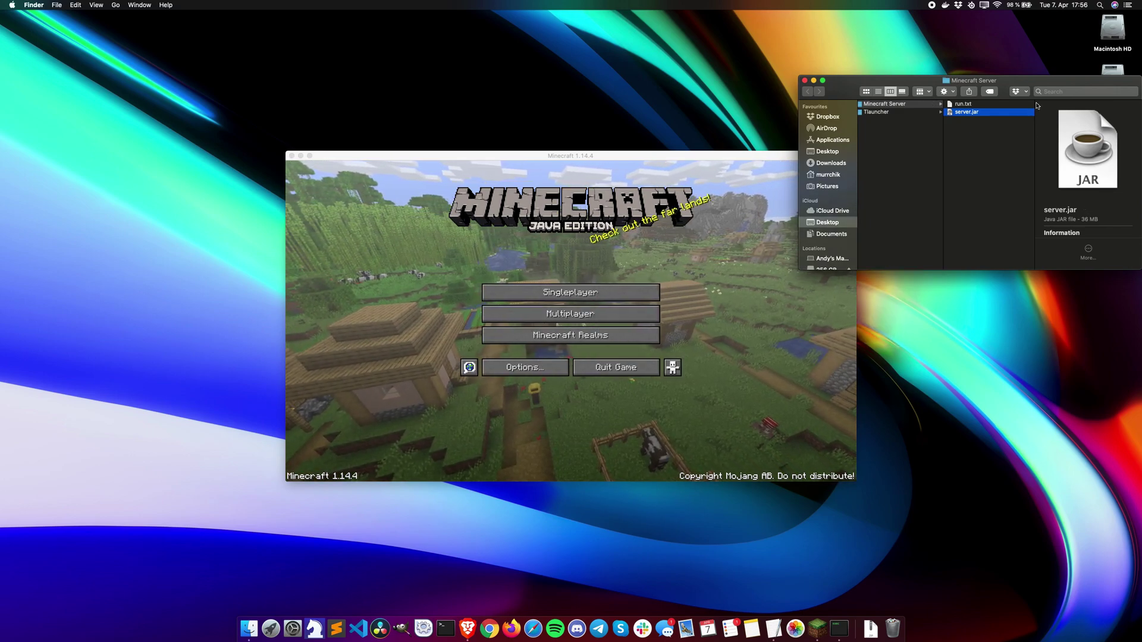
{"action": "left_click_drag", "start_coordinate": [1012, 83], "coordinate": [654, 206]}
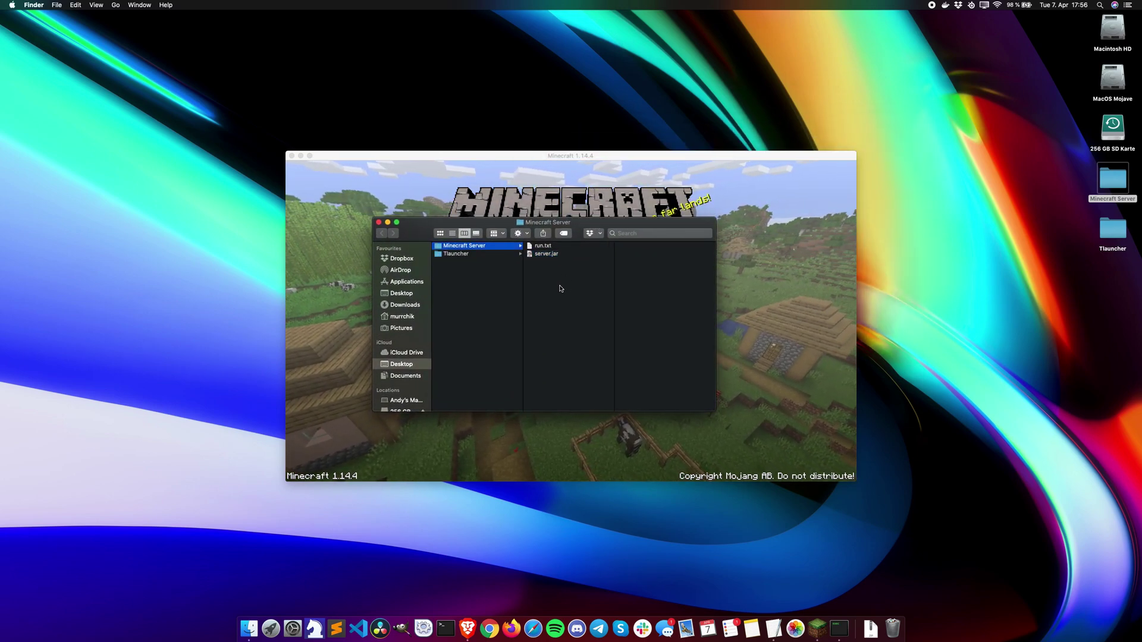
Step: Launch TextEdit and create a new plain-text document
{"action": "key", "text": "super+space"}
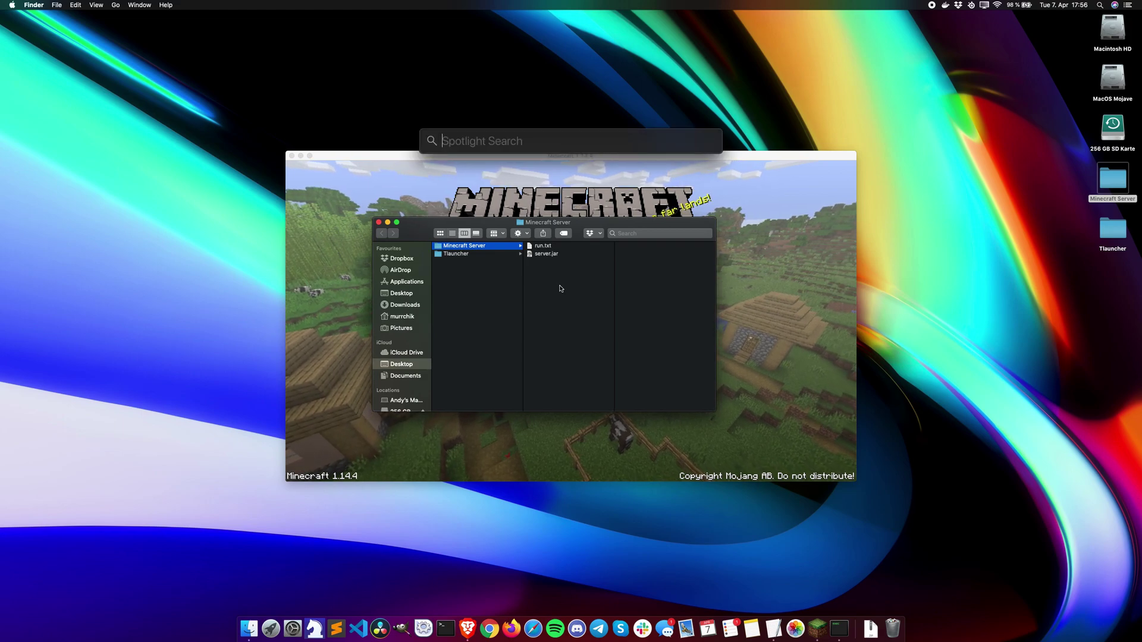
{"action": "key", "text": "Return"}
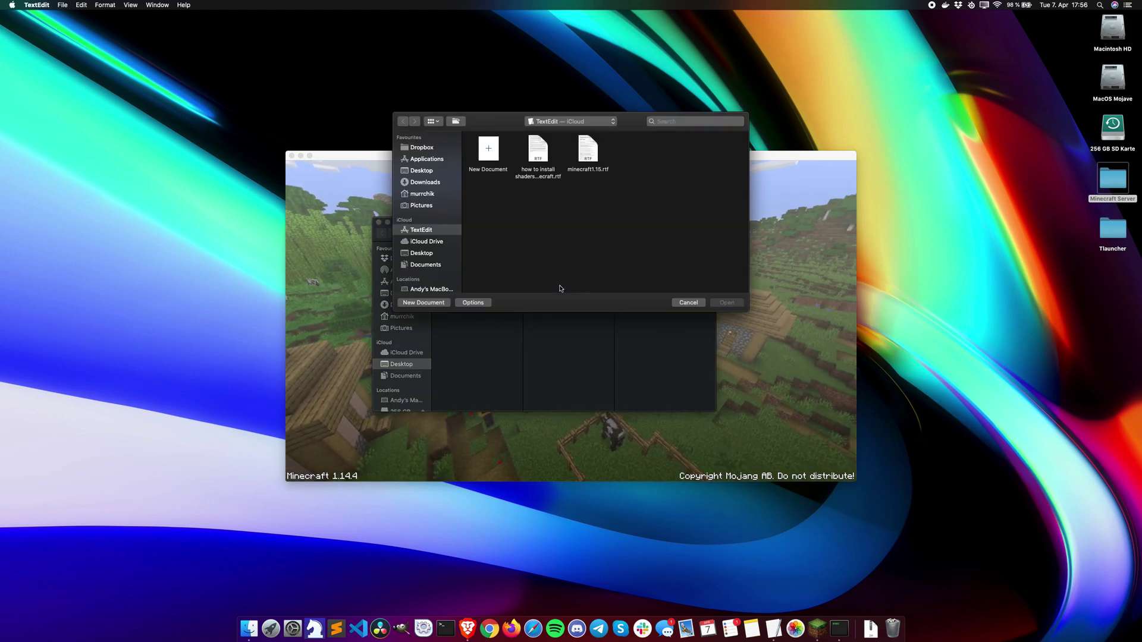
{"action": "double_click", "coordinate": [488, 149]}
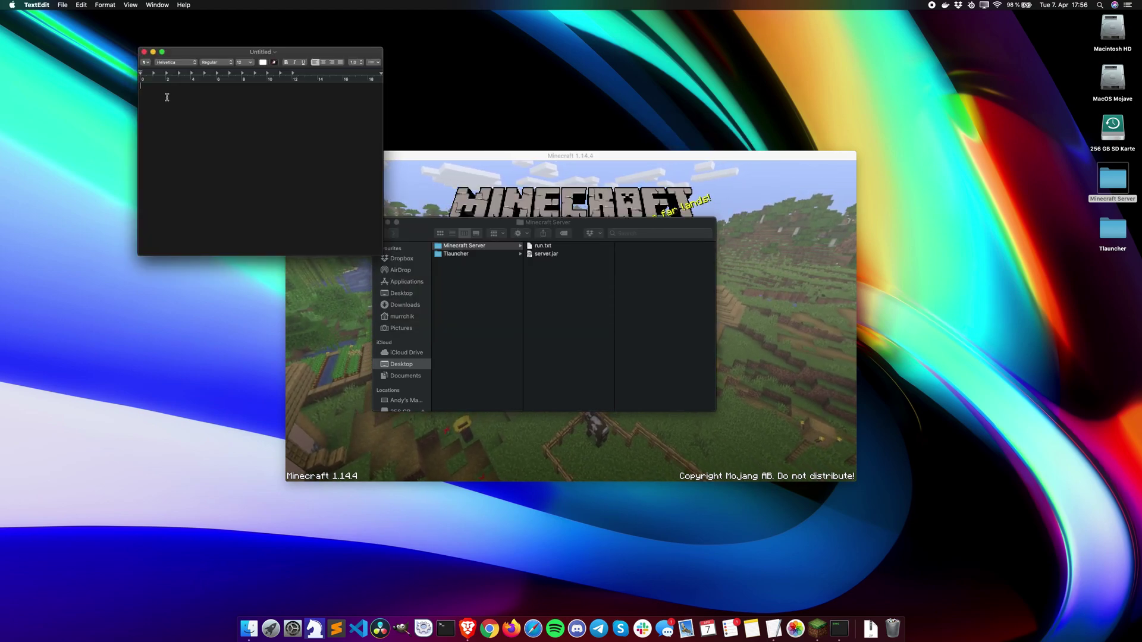
{"action": "left_click", "coordinate": [108, 6]}
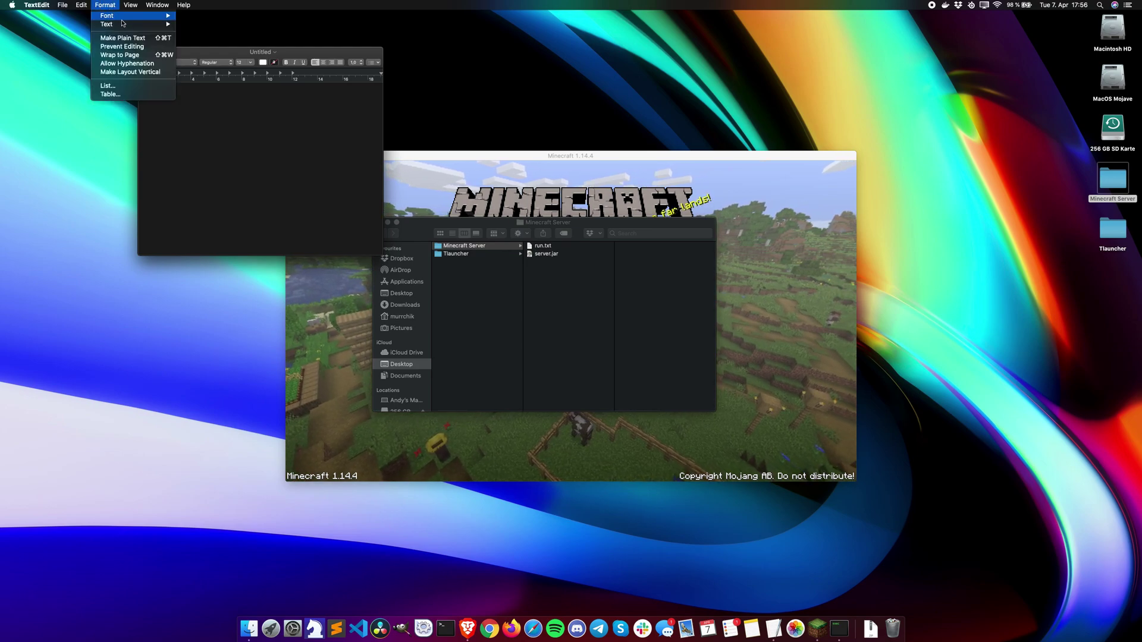
{"action": "left_click", "coordinate": [132, 39]}
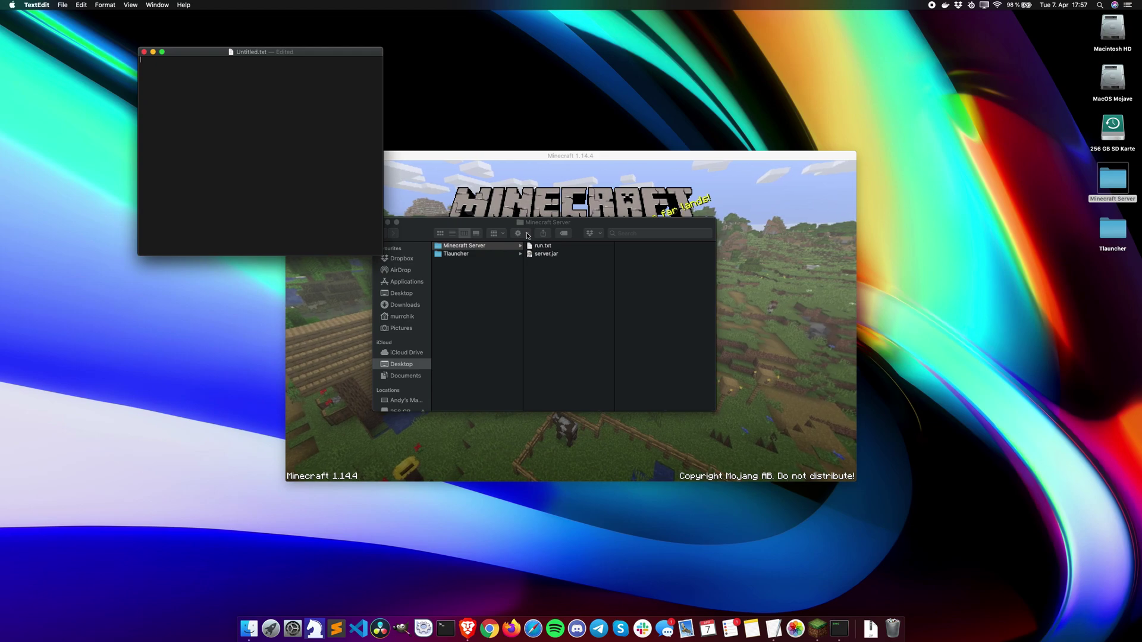
Step: Copy the whole run.txt script into the untitled document and close run.txt
{"action": "double_click", "coordinate": [545, 246]}
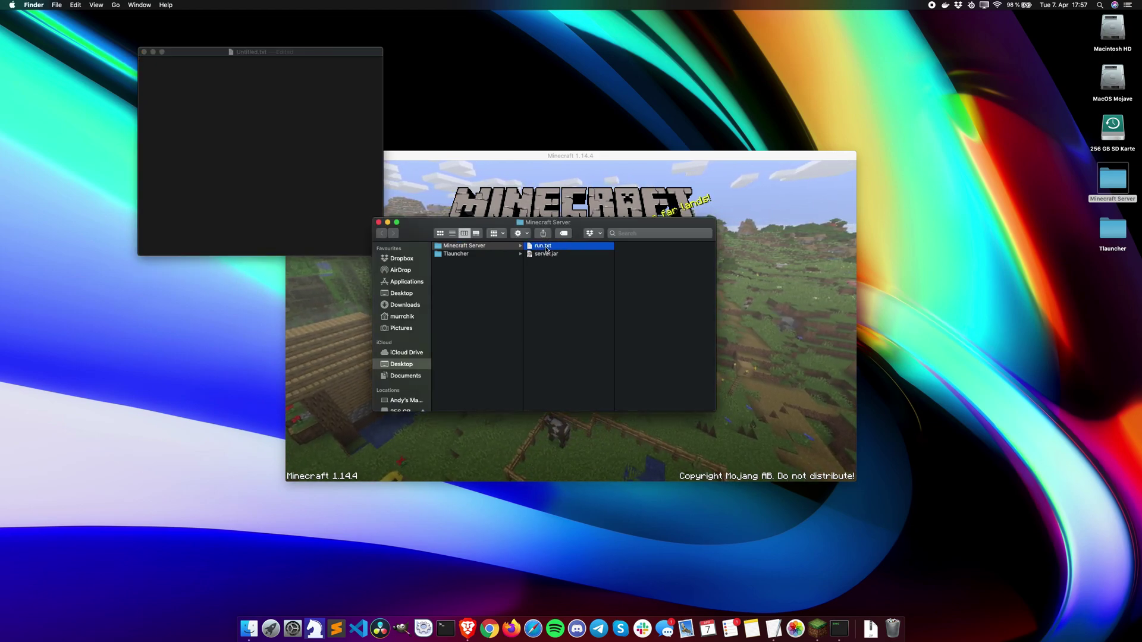
{"action": "left_click_drag", "start_coordinate": [343, 63], "coordinate": [625, 73]}
{"action": "key", "text": "super+a"}
{"action": "key", "text": "super+c"}
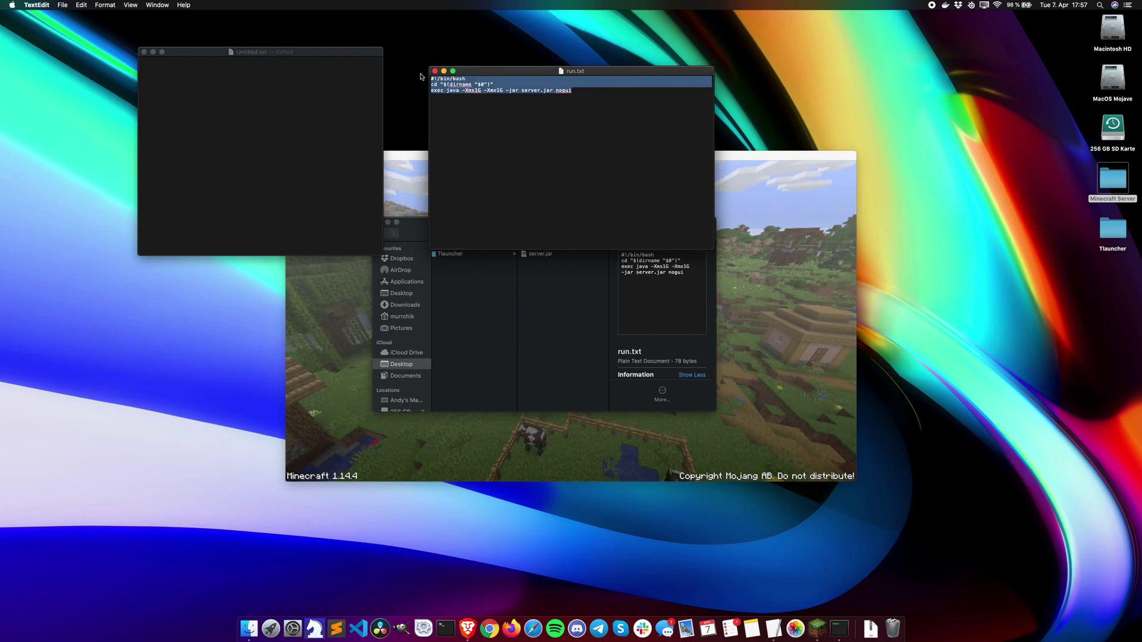
{"action": "left_click", "coordinate": [190, 80]}
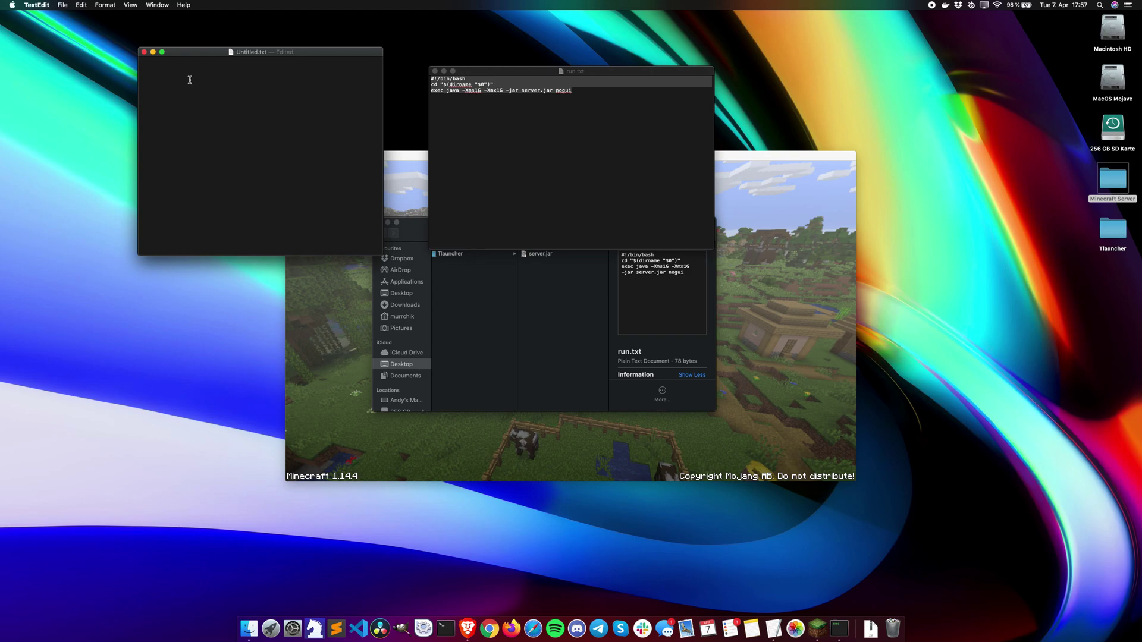
{"action": "key", "text": "super+v"}
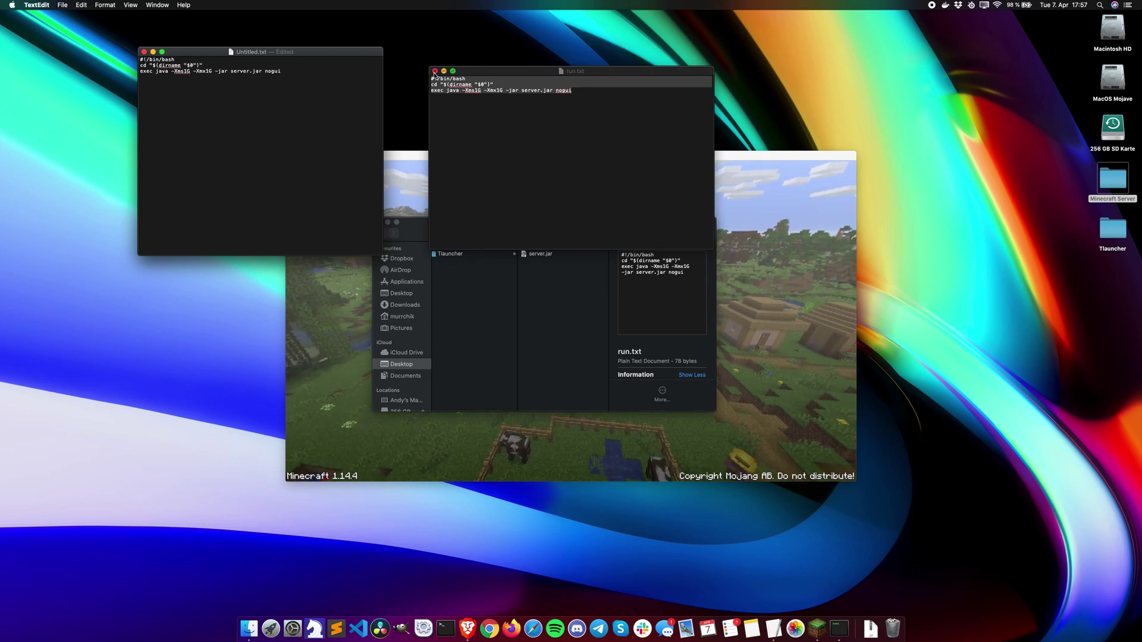
{"action": "left_click", "coordinate": [434, 71]}
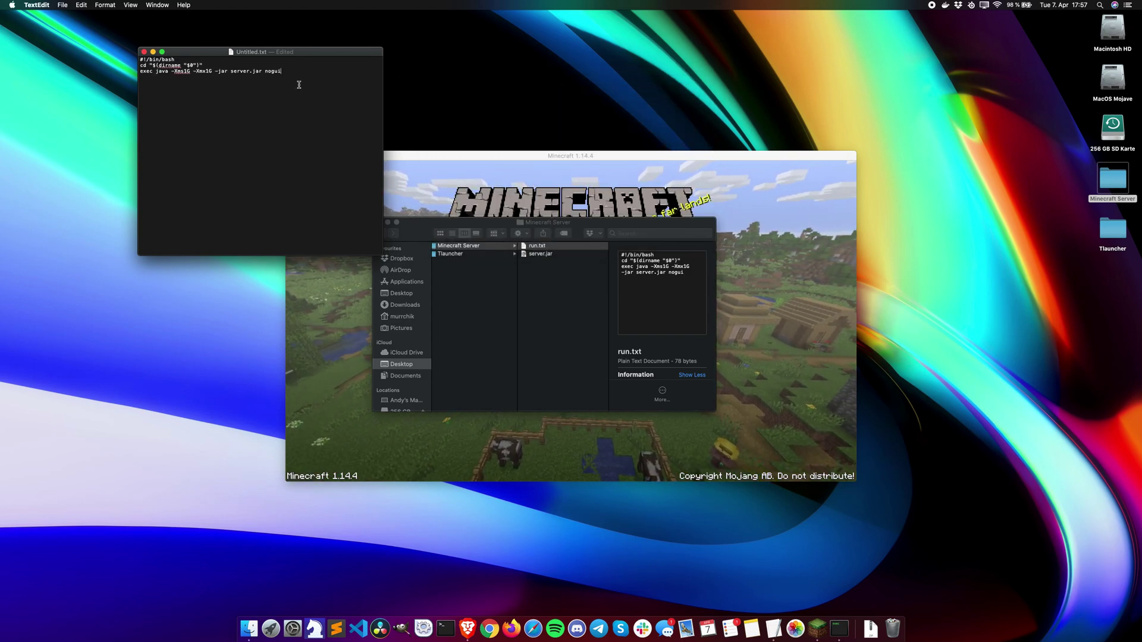
Step: Name the script start.command with the .txt extension option turned off
{"action": "left_click", "coordinate": [62, 6]}
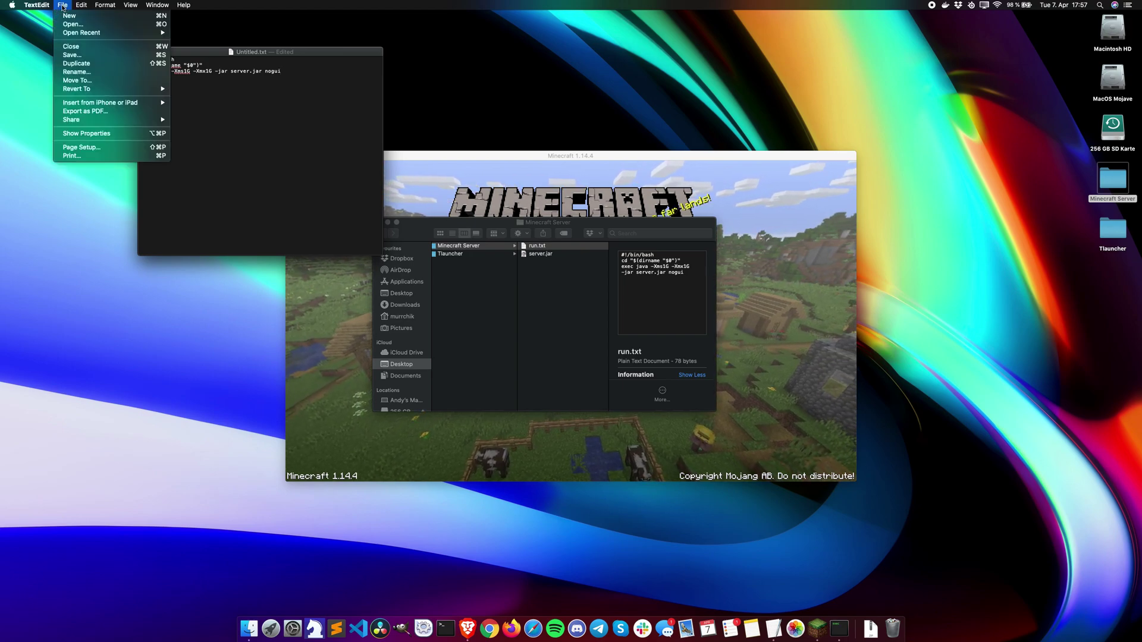
{"action": "left_click", "coordinate": [77, 55]}
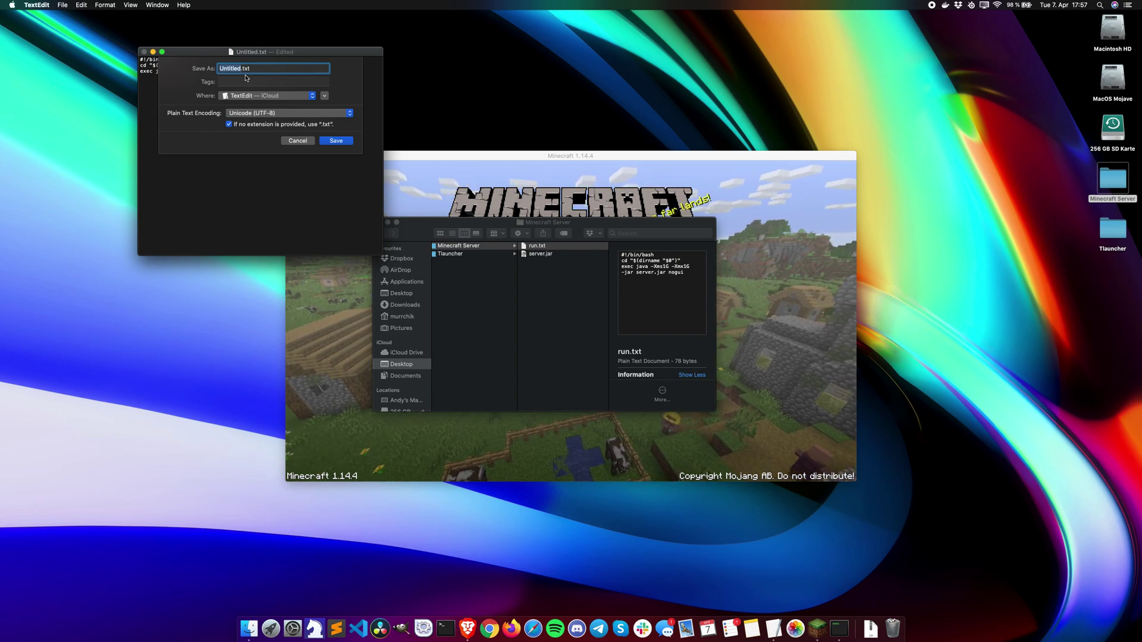
{"action": "type", "text": "start"}
{"action": "key", "text": "BackSpace"}
{"action": "key", "text": "BackSpace"}
{"action": "key", "text": "BackSpace"}
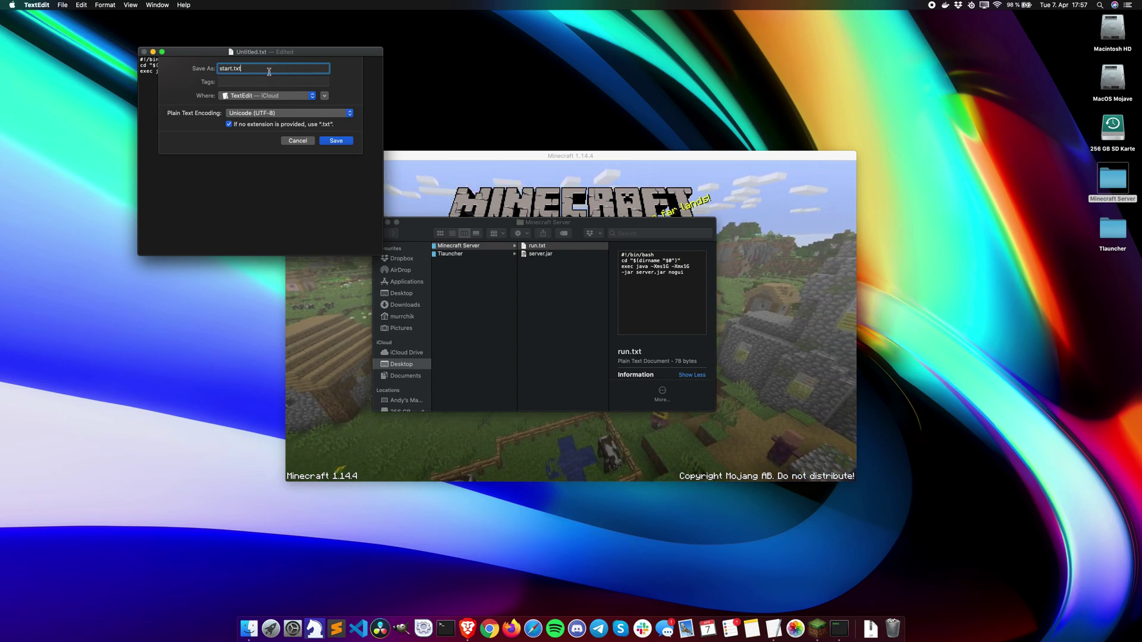
{"action": "type", "text": "command"}
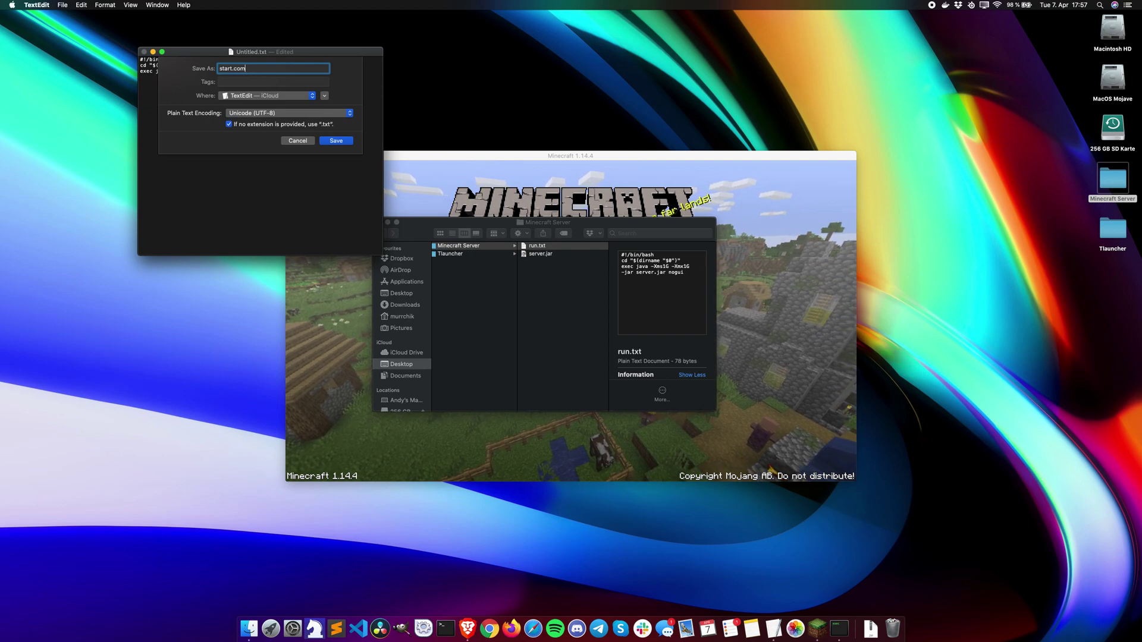
{"action": "left_click", "coordinate": [229, 125]}
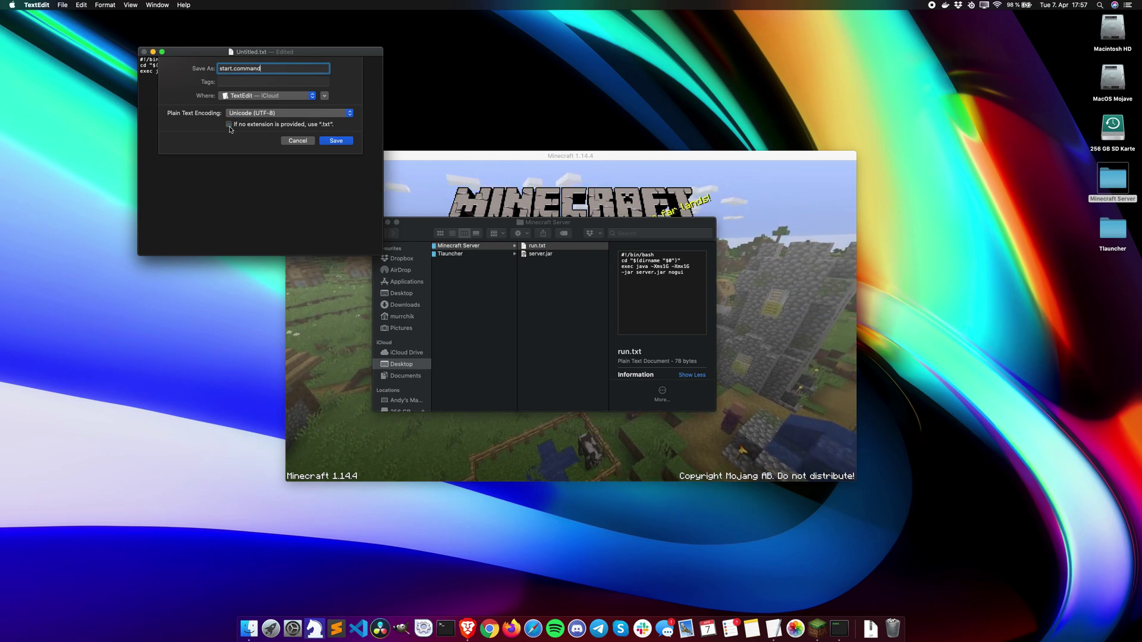
Step: Save start.command into the Minecraft Server folder on the Desktop
{"action": "left_click", "coordinate": [296, 97]}
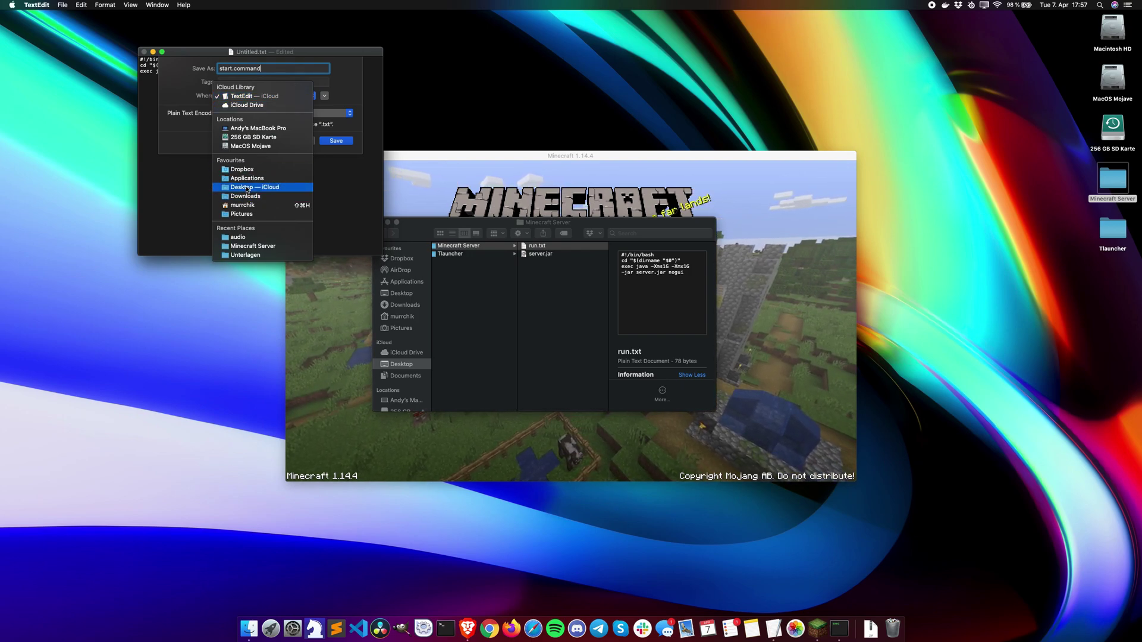
{"action": "left_click", "coordinate": [247, 189]}
{"action": "left_click", "coordinate": [324, 96]}
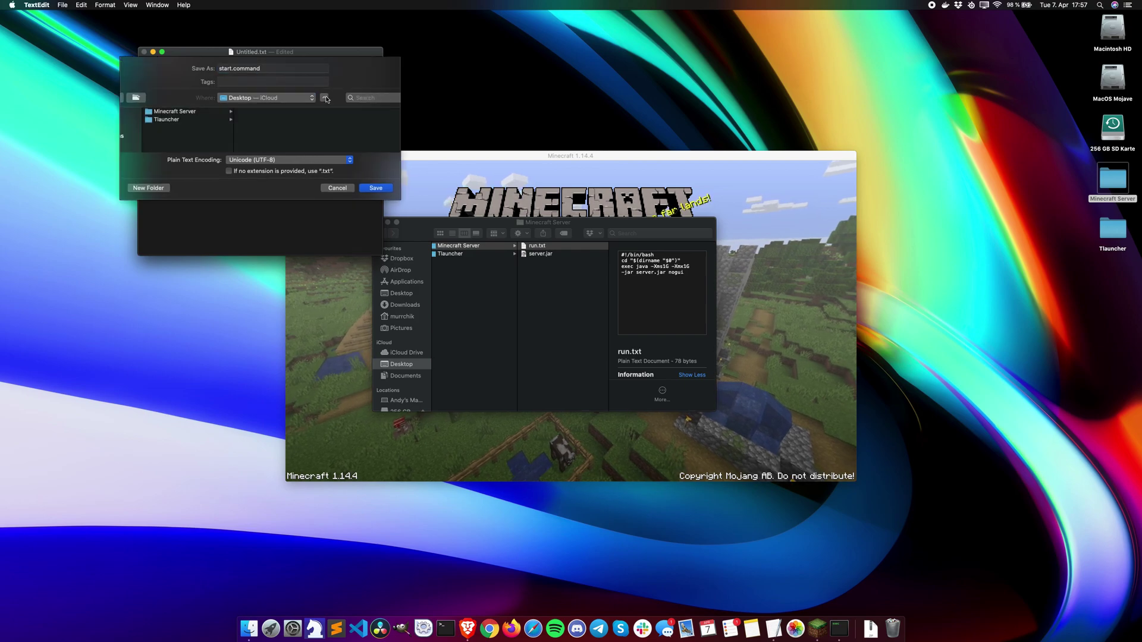
{"action": "left_click", "coordinate": [214, 117]}
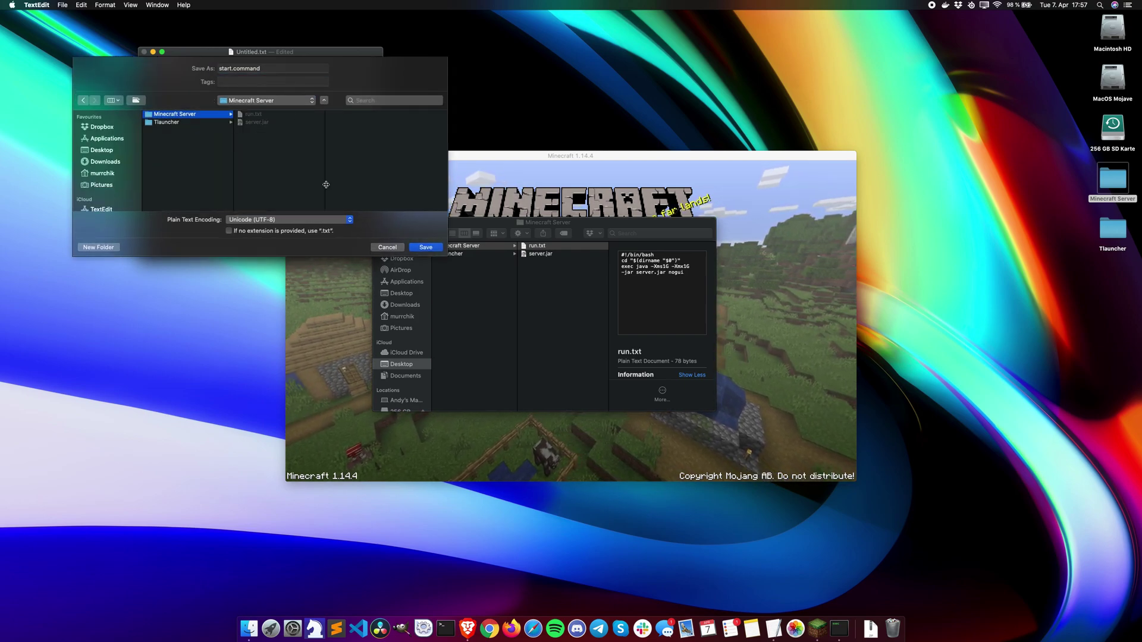
{"action": "left_click", "coordinate": [420, 247]}
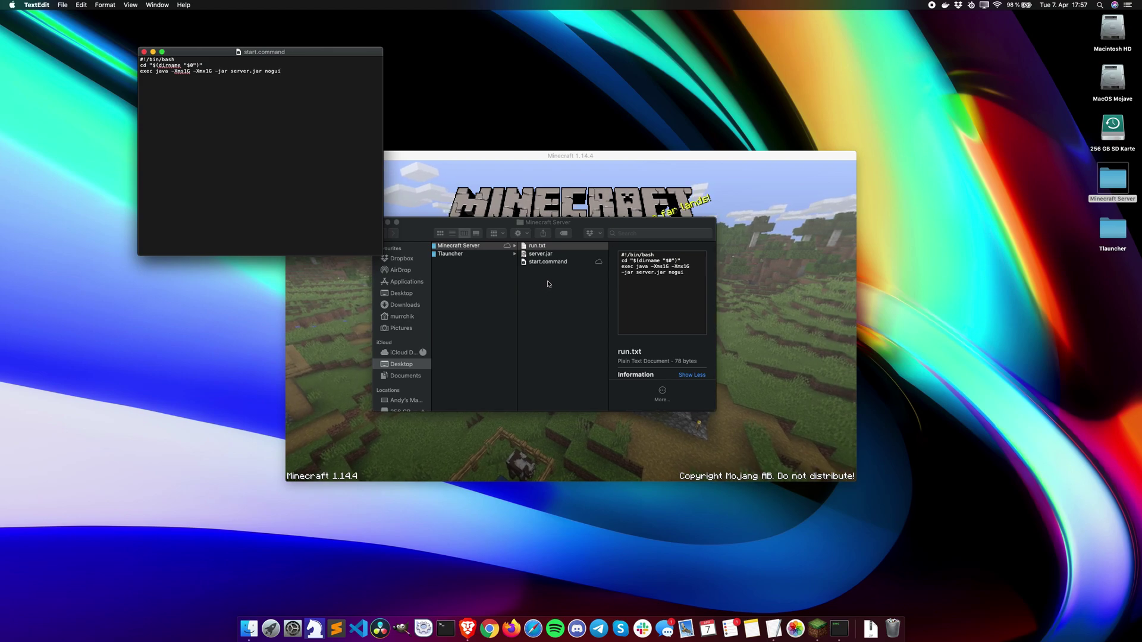
Step: Trash run.txt so only server.jar and start.command remain
{"action": "left_click", "coordinate": [553, 249]}
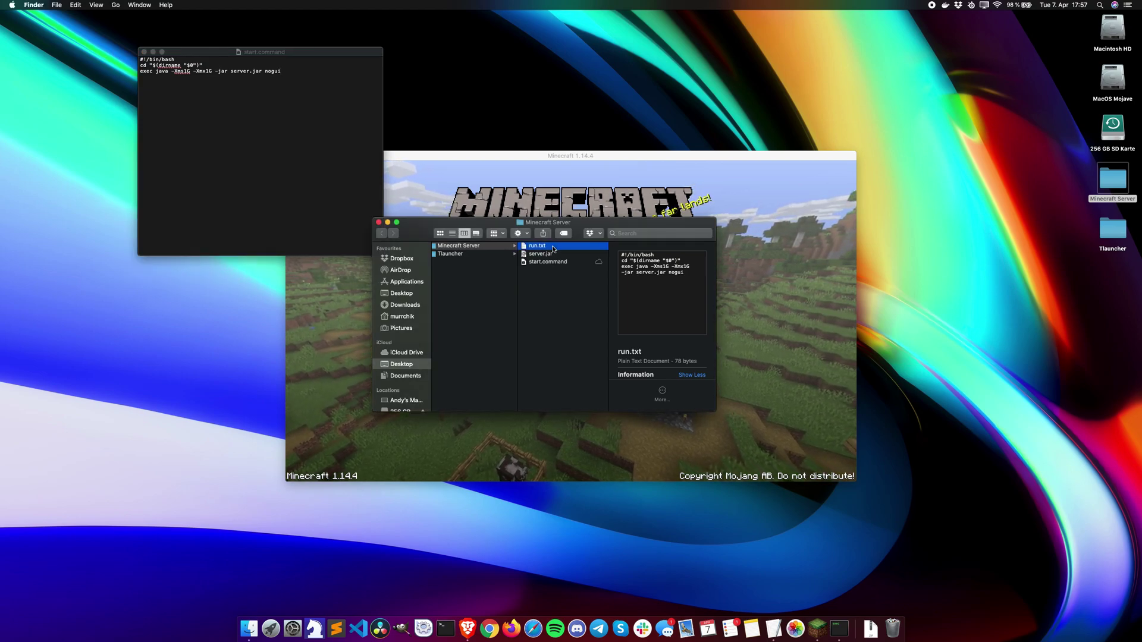
{"action": "key", "text": "super+BackSpace"}
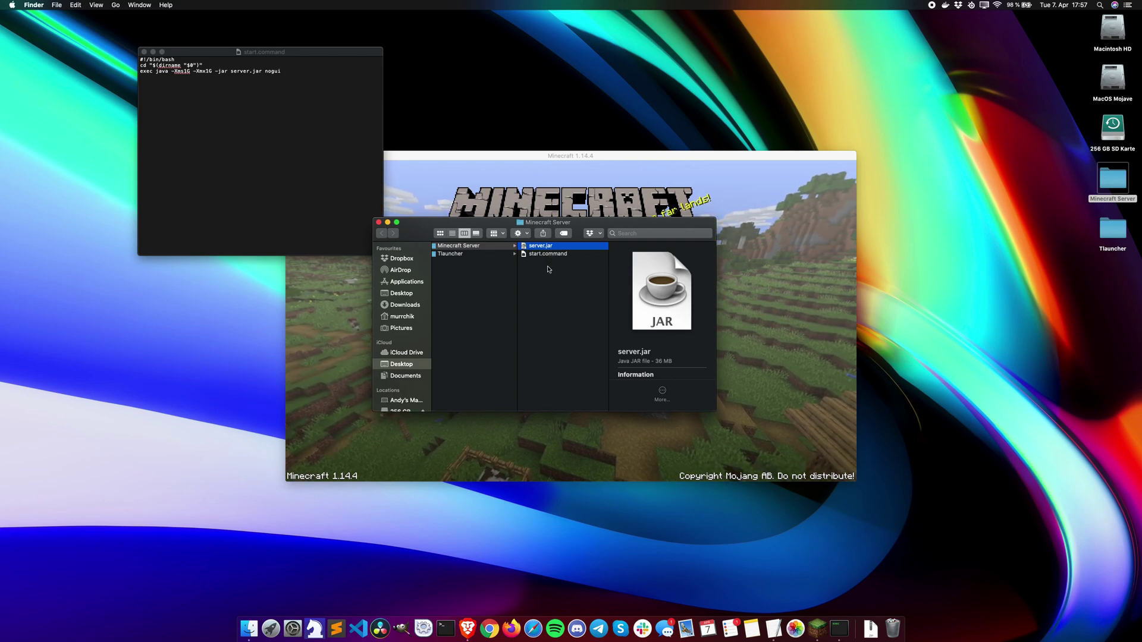
{"action": "left_click", "coordinate": [548, 269]}
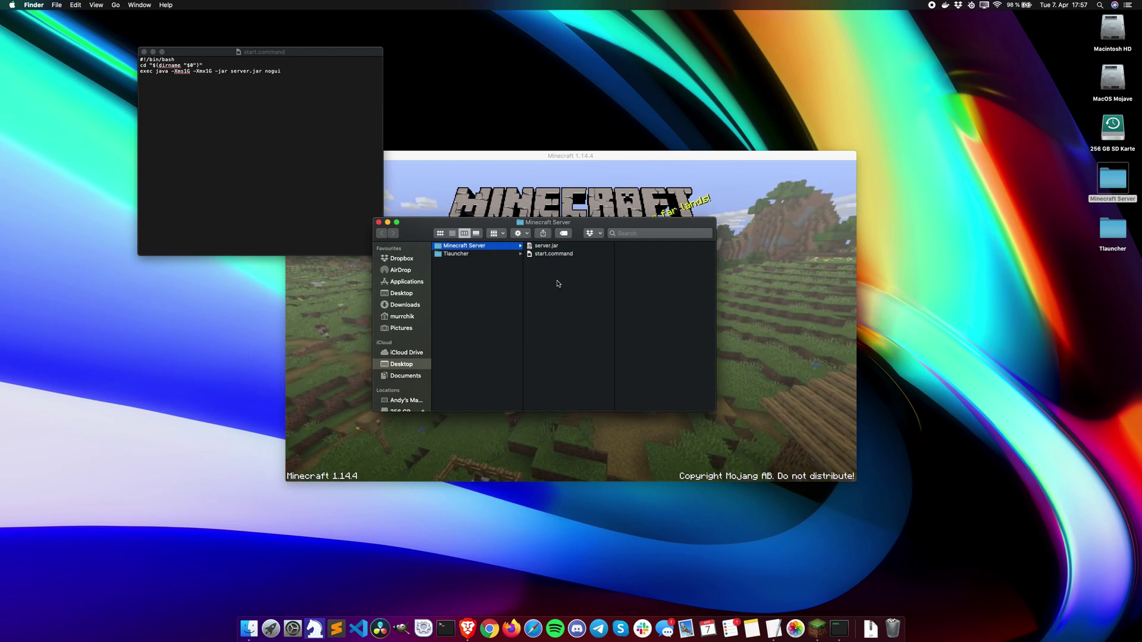
{"action": "key", "text": "super+space"}
Step: Launch Terminal through Spotlight
{"action": "type", "text": "text"}
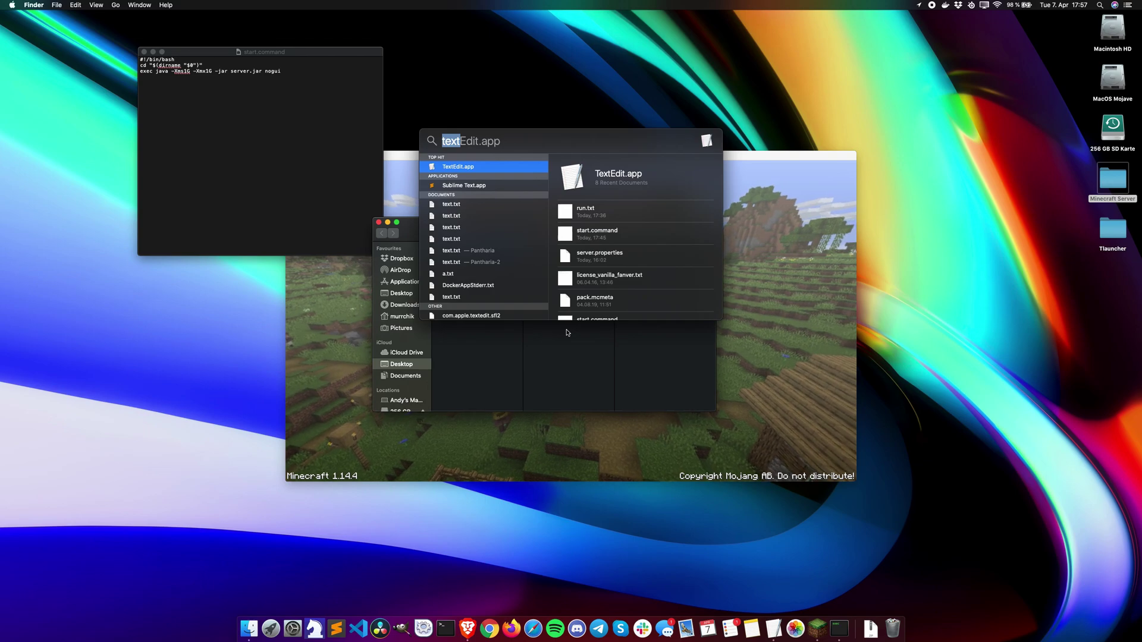
{"action": "key", "text": "Escape"}
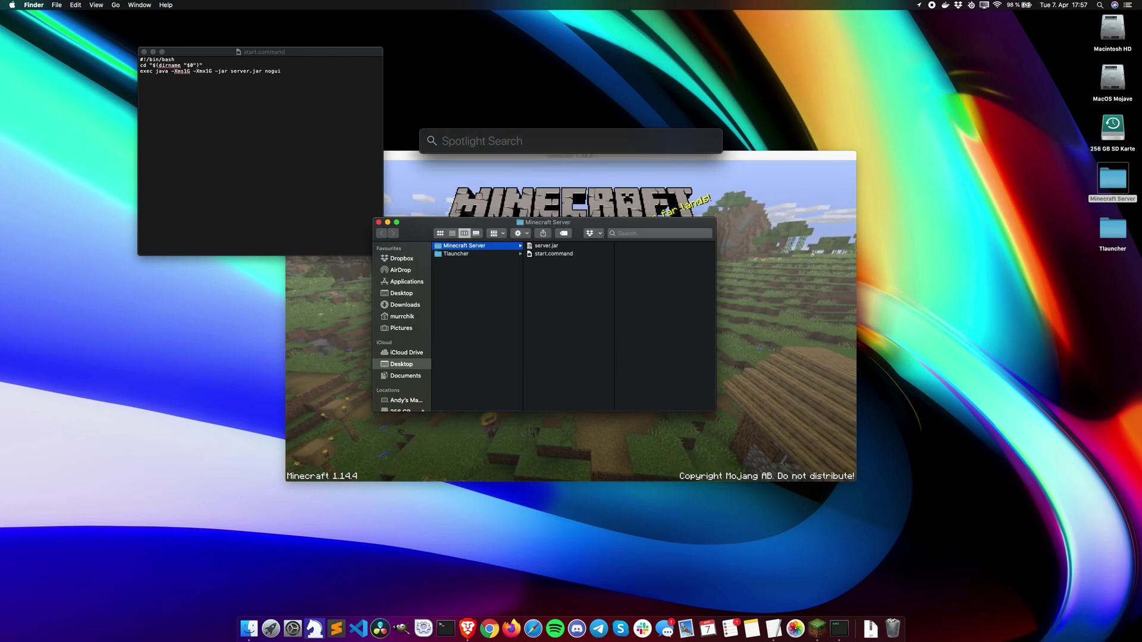
{"action": "type", "text": "terminal"}
{"action": "key", "text": "Return"}
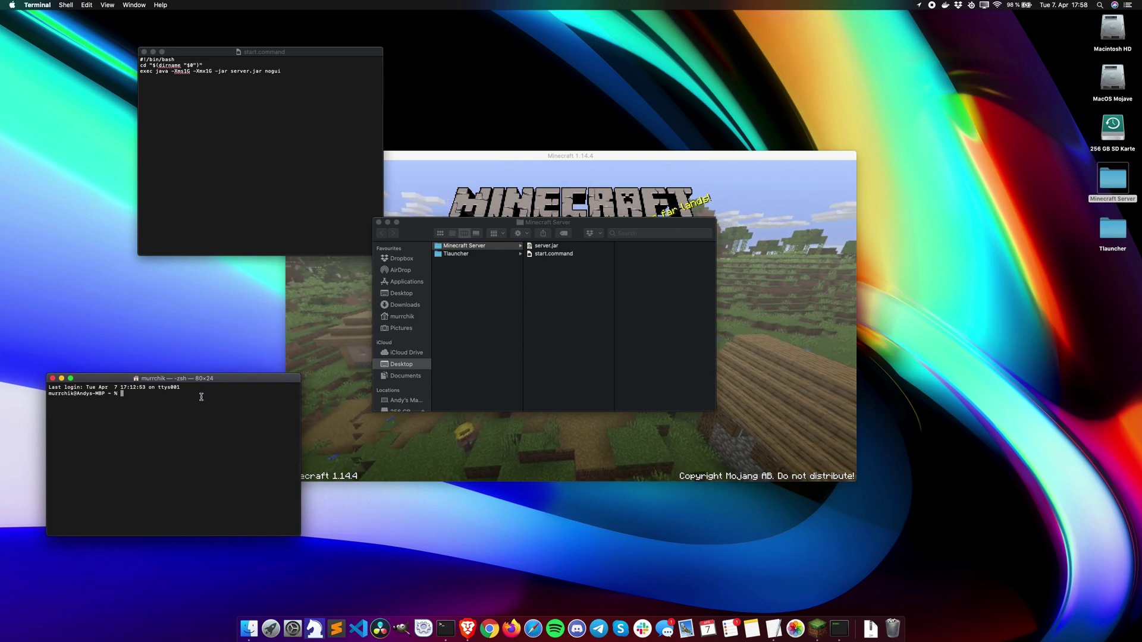
Step: Run chmod a+x on start.command, then run it once to generate eula.txt and server files
{"action": "type", "text": "chmo"}
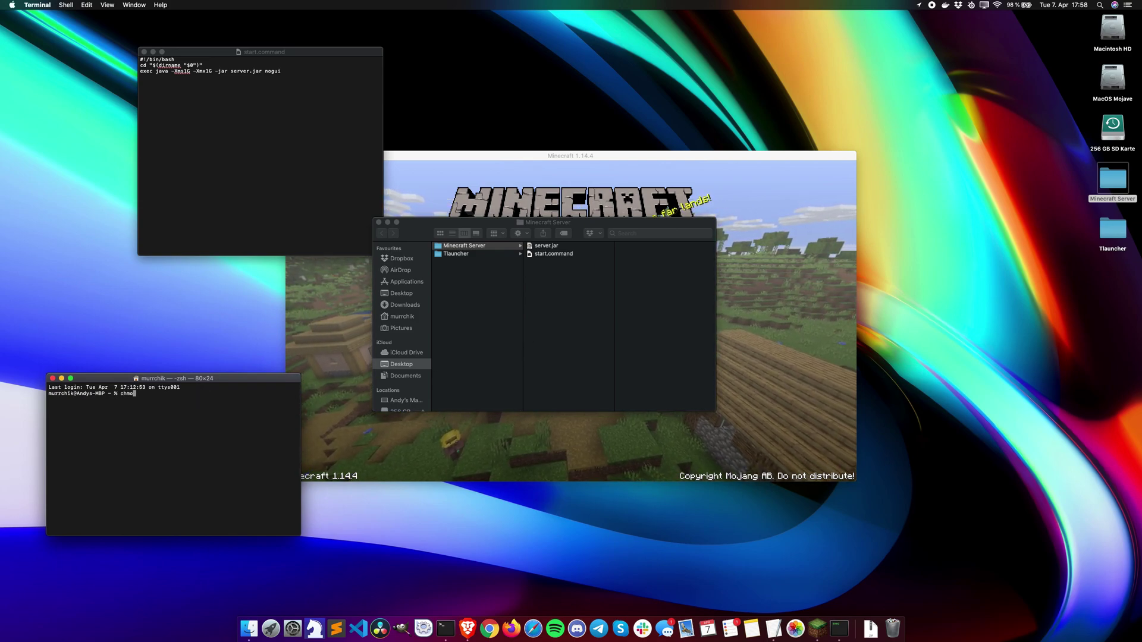
{"action": "type", "text": "d a+x"}
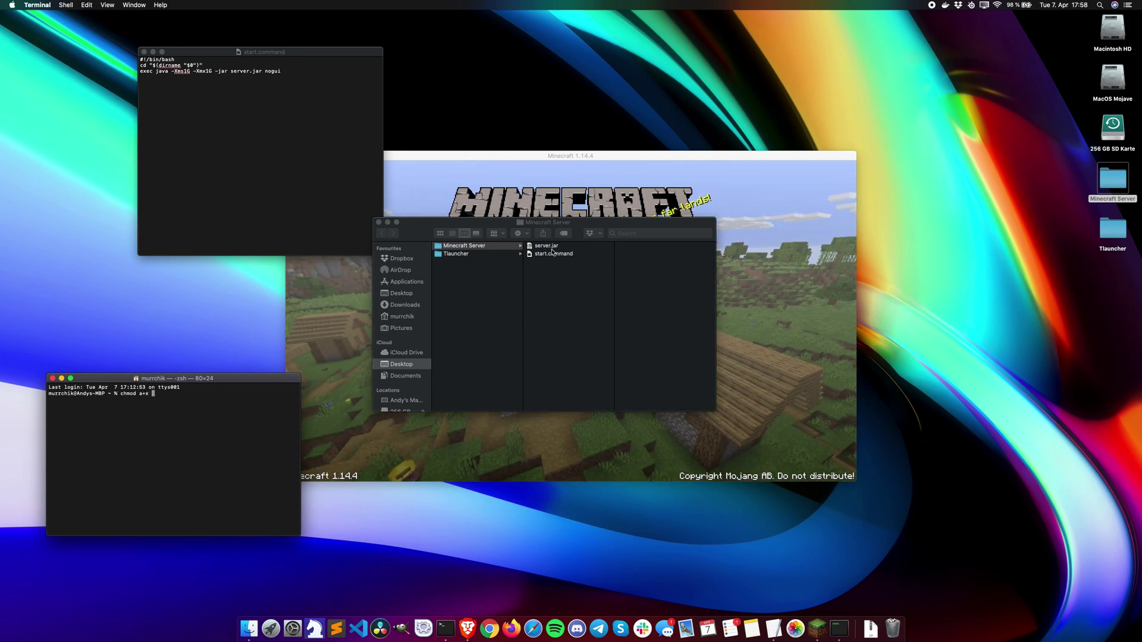
{"action": "left_click_drag", "start_coordinate": [552, 255], "coordinate": [219, 405]}
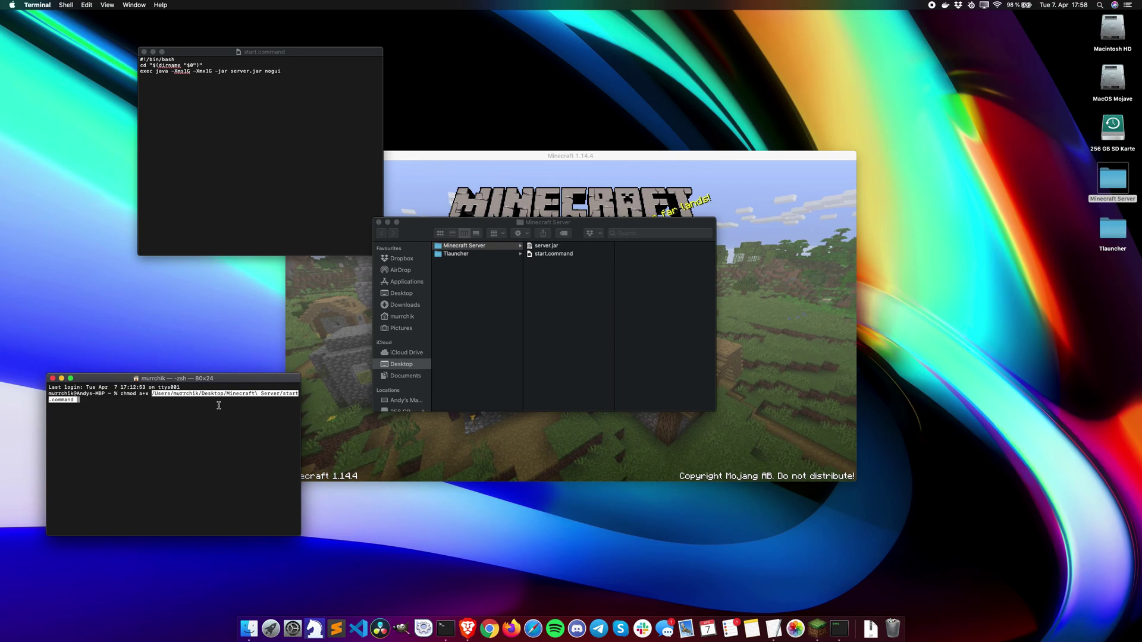
{"action": "key", "text": "Return"}
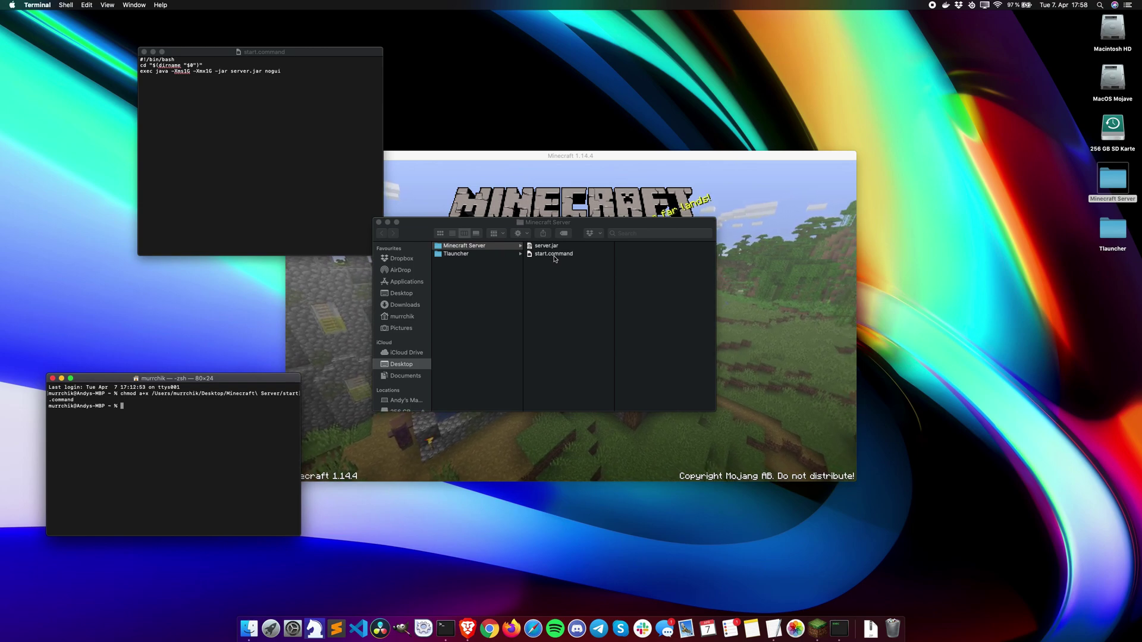
{"action": "double_click", "coordinate": [553, 254]}
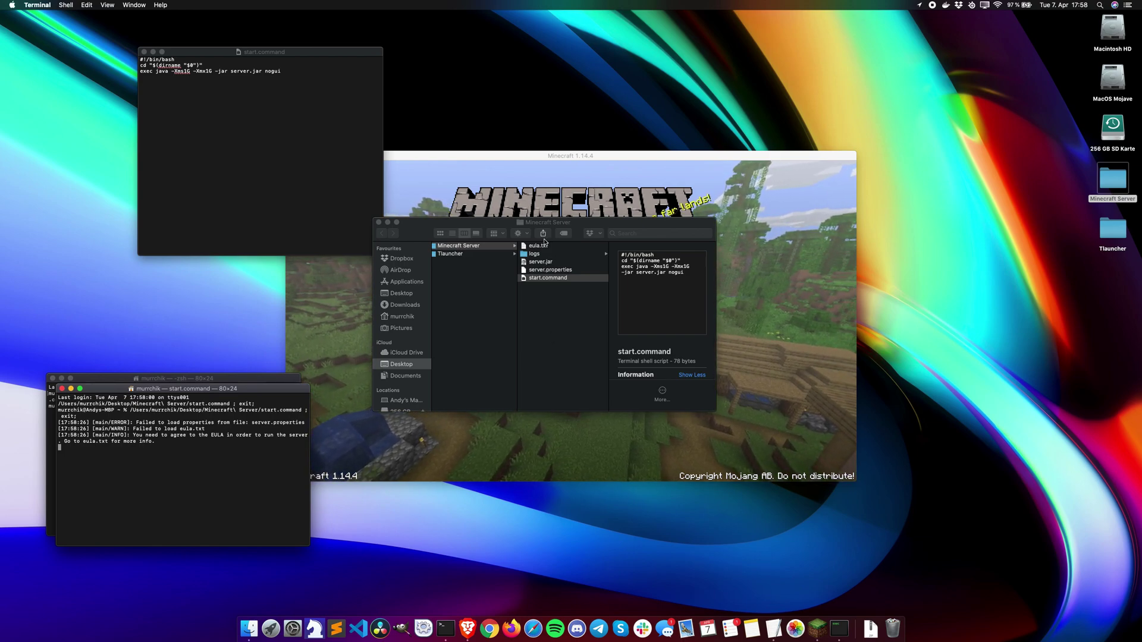
Step: Change eula=false to eula=true in eula.txt, save it and close it
{"action": "double_click", "coordinate": [544, 246]}
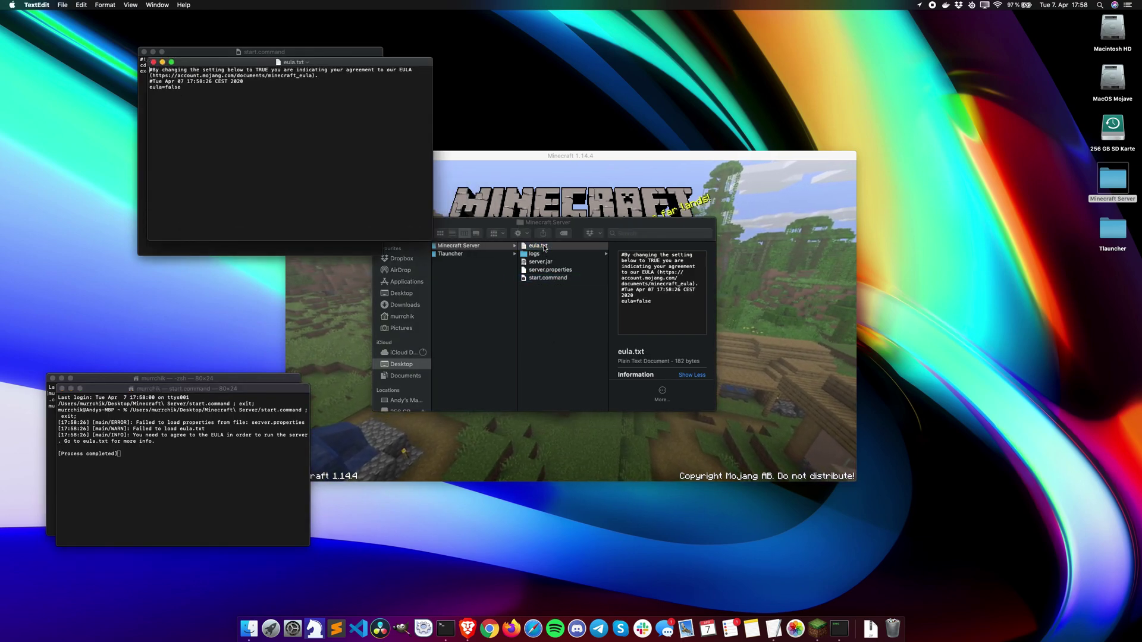
{"action": "double_click", "coordinate": [173, 88]}
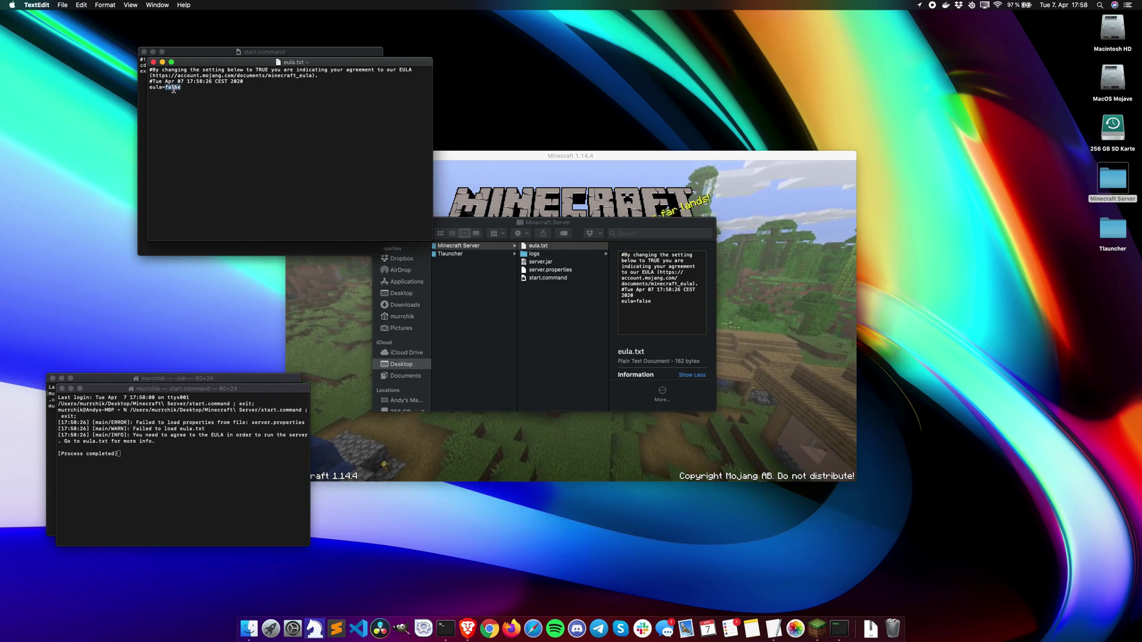
{"action": "type", "text": "tru"}
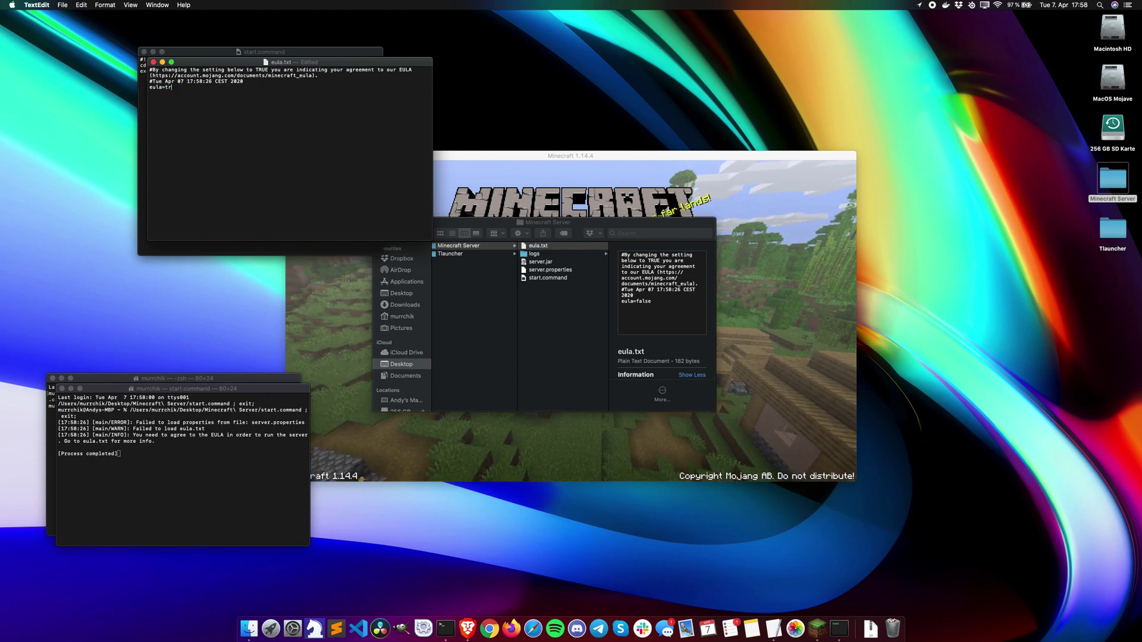
{"action": "left_click", "coordinate": [62, 5]}
{"action": "left_click", "coordinate": [74, 57]}
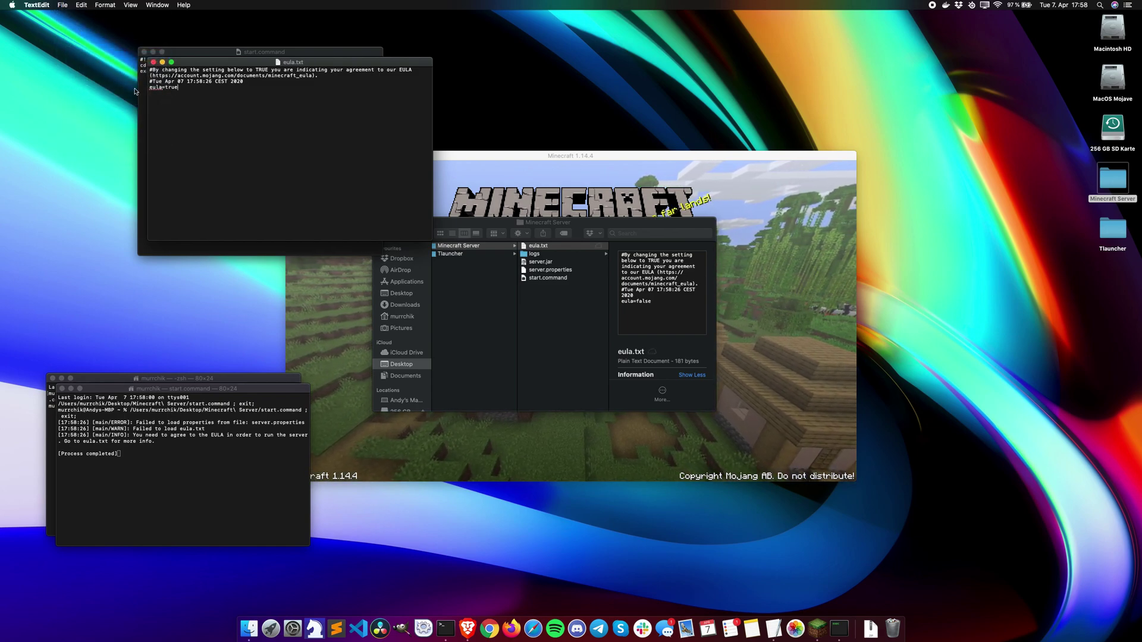
{"action": "left_click", "coordinate": [154, 62]}
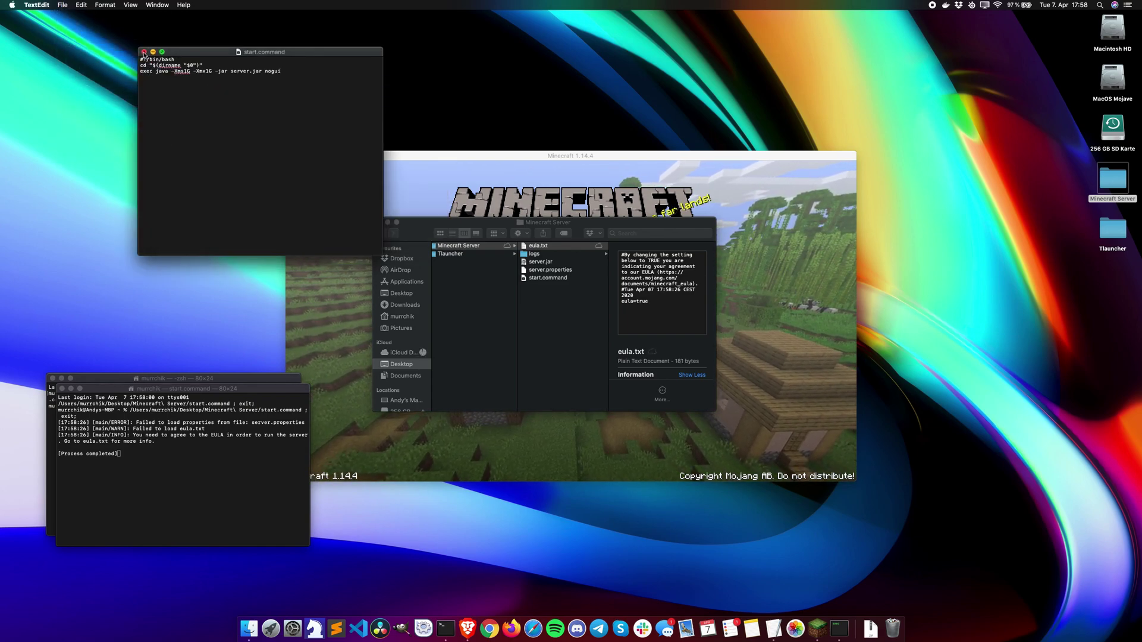
Step: Close the start.command document and launch the server again with start.command
{"action": "left_click", "coordinate": [143, 52]}
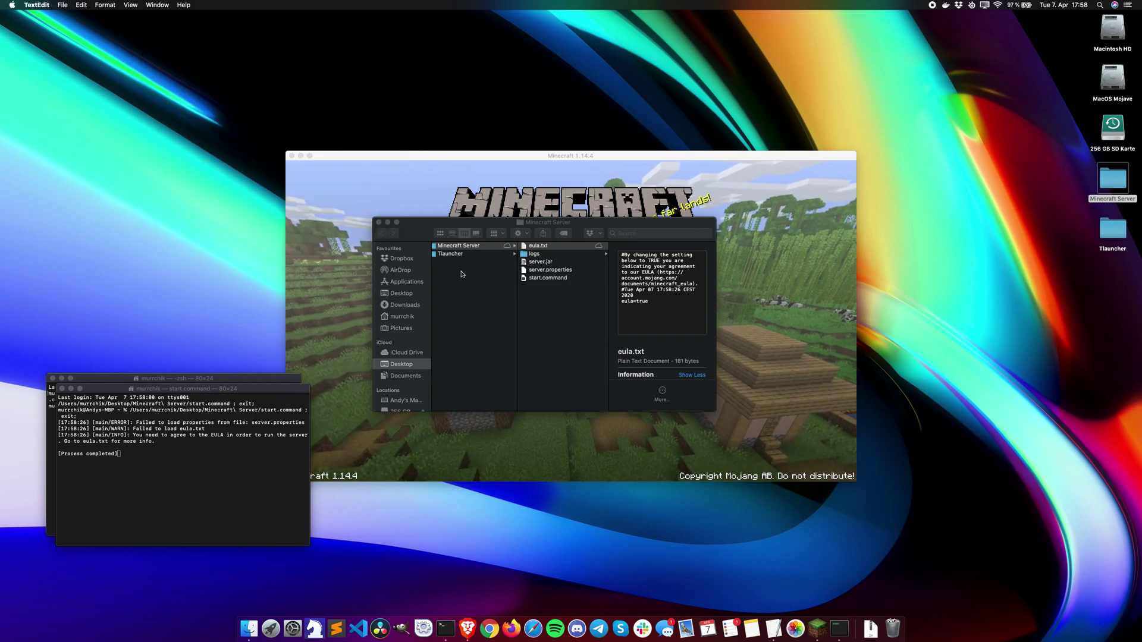
{"action": "left_click", "coordinate": [553, 305]}
{"action": "left_click", "coordinate": [556, 279]}
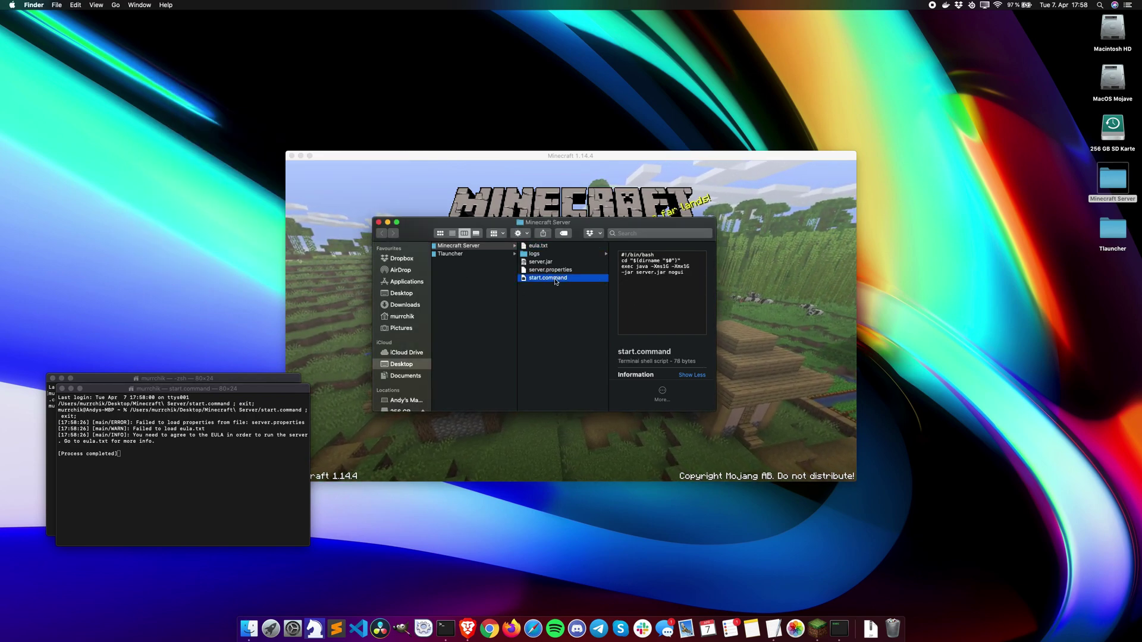
{"action": "double_click", "coordinate": [556, 279]}
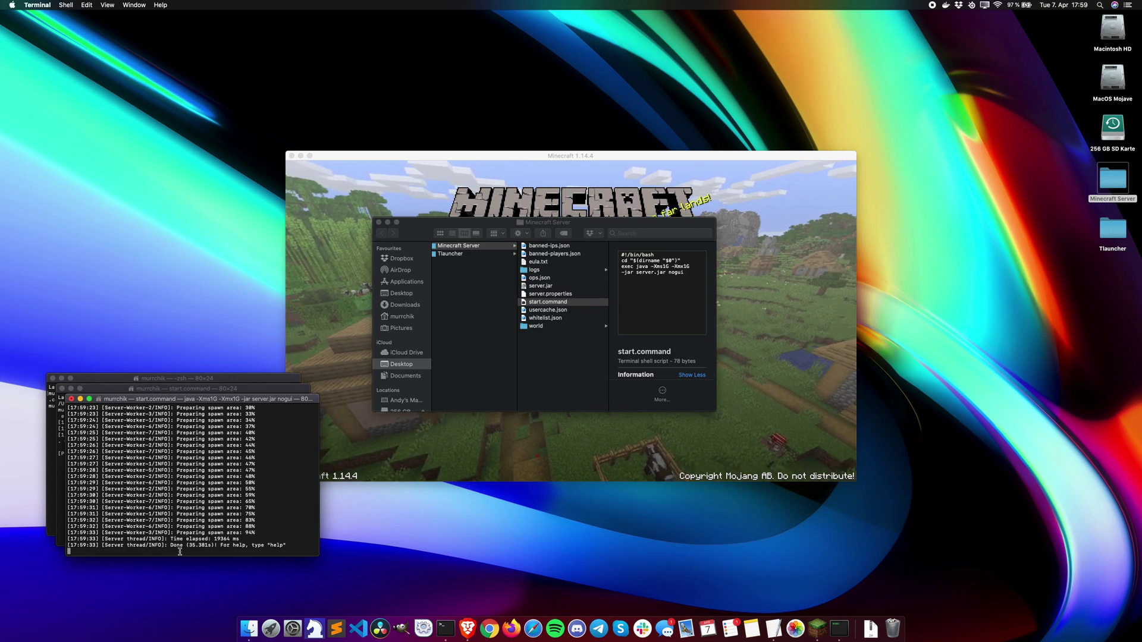
Step: Shut the server down with stop and close the finished Terminal windows
{"action": "type", "text": "stop"}
{"action": "key", "text": "Return"}
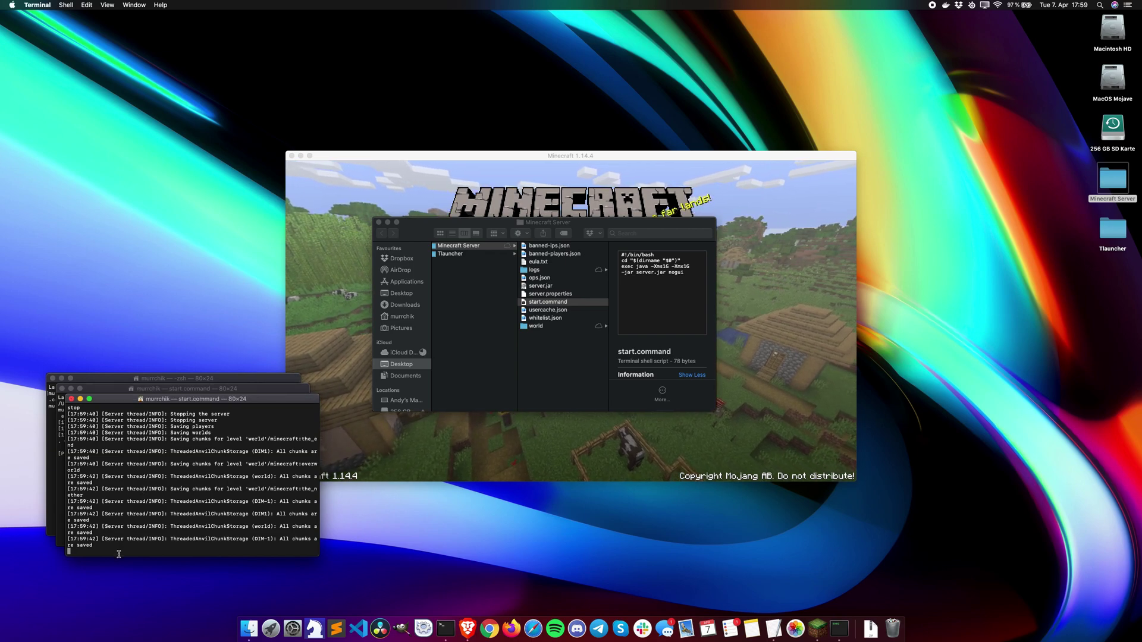
{"action": "left_click", "coordinate": [72, 398]}
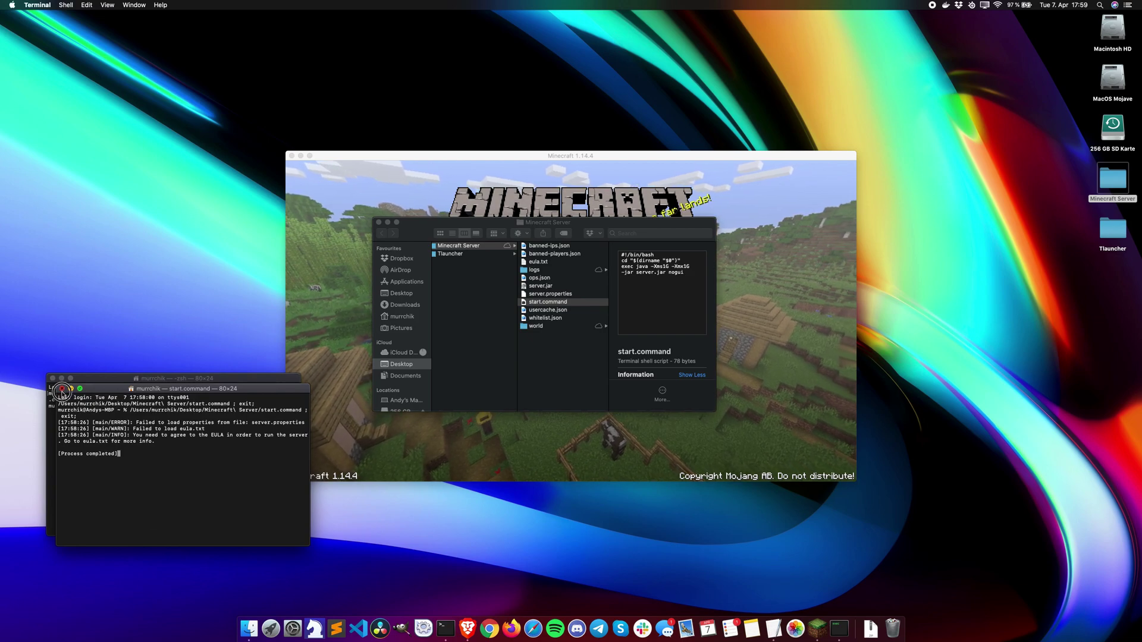
{"action": "left_click", "coordinate": [62, 388]}
Step: Close the last shell window and return Brave to the hamachi search results
{"action": "left_click", "coordinate": [52, 379]}
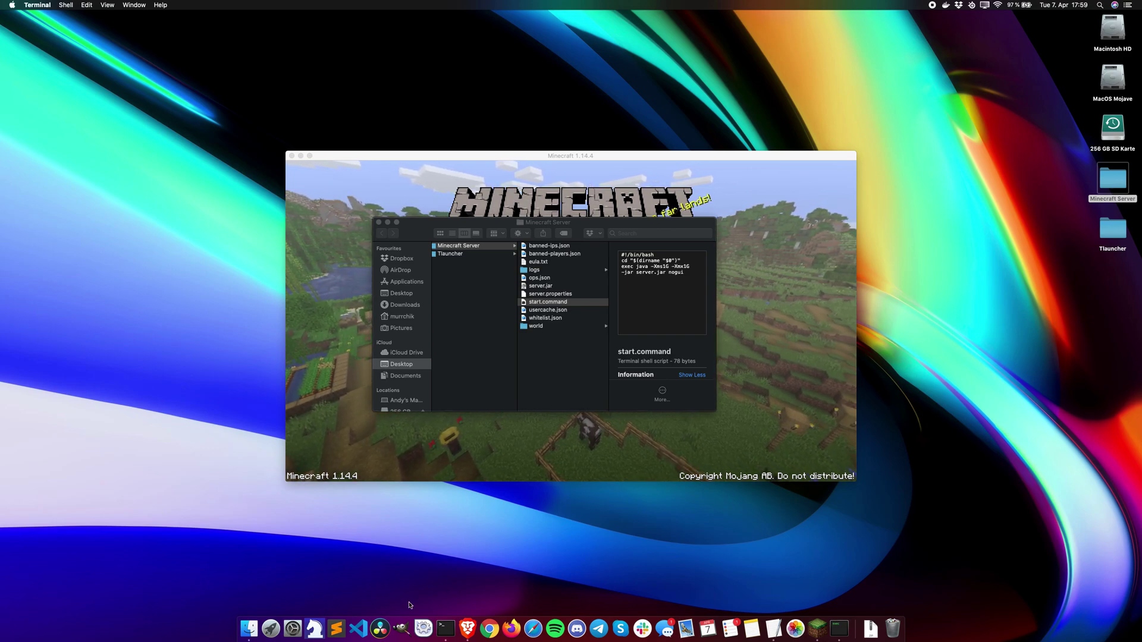
{"action": "left_click", "coordinate": [470, 624]}
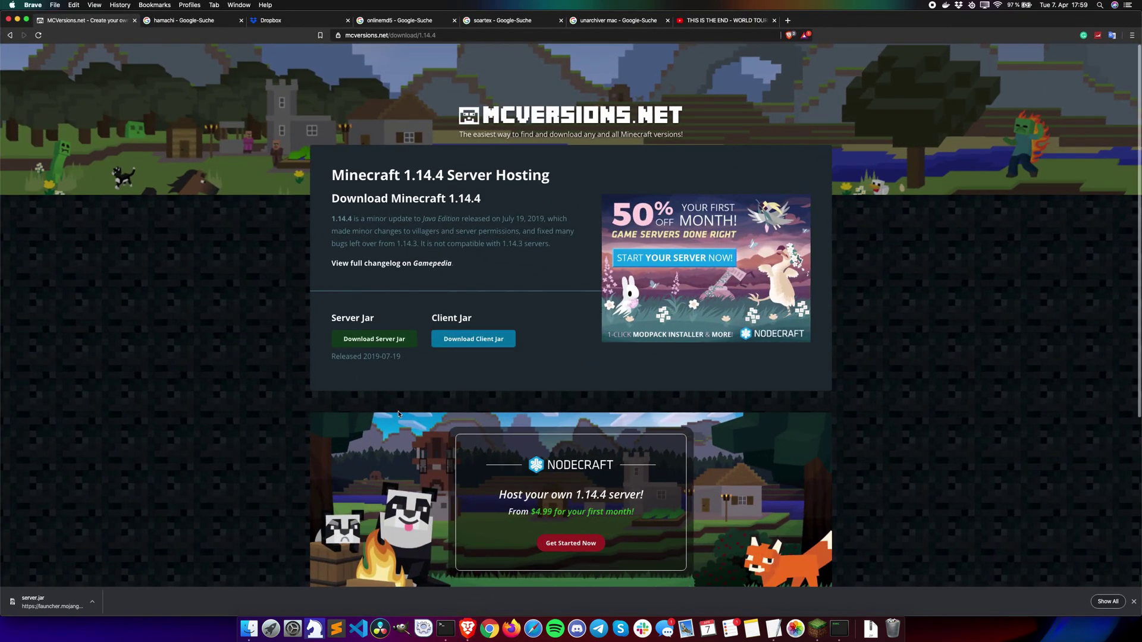
{"action": "left_click", "coordinate": [135, 20]}
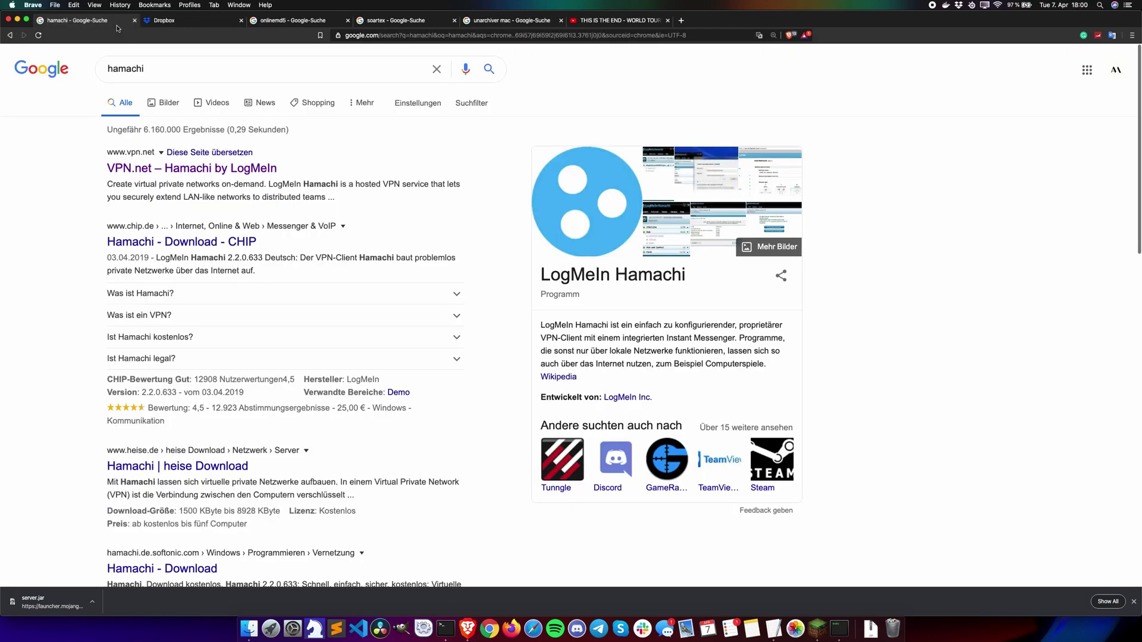
{"action": "left_click_drag", "start_coordinate": [163, 68], "coordinate": [83, 69]}
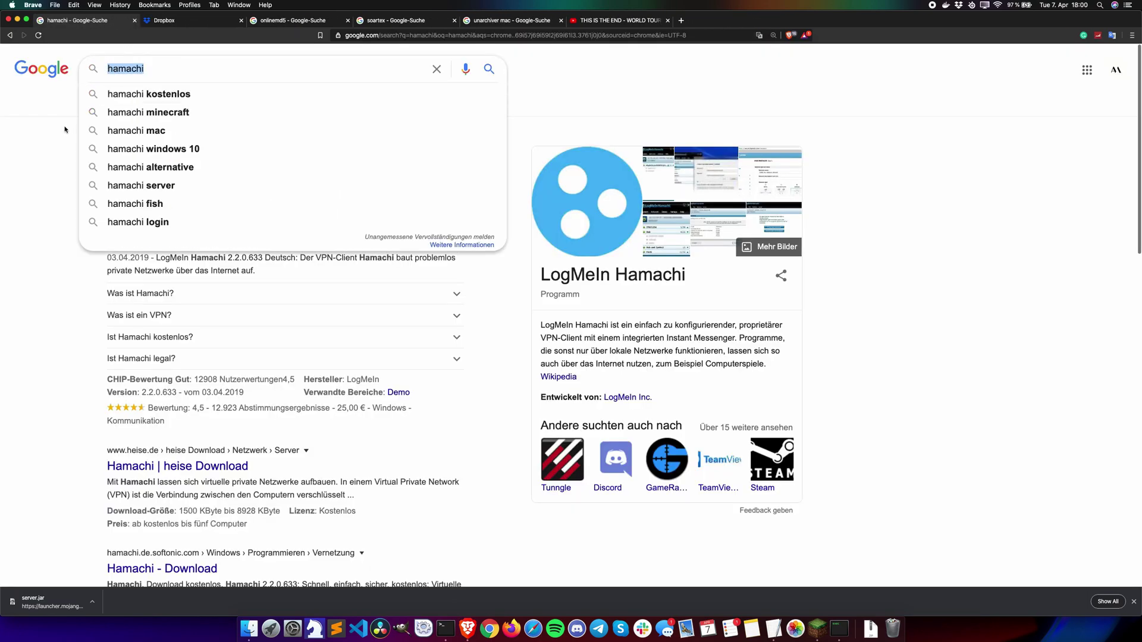
{"action": "left_click", "coordinate": [57, 141]}
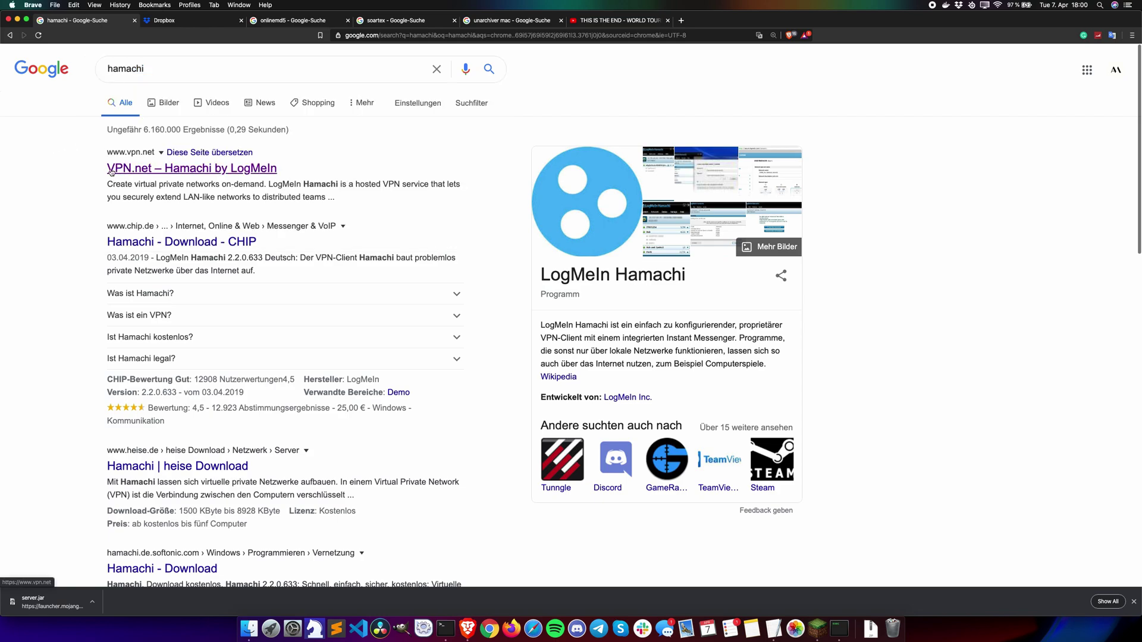
Step: Download LogMeInHamachi.zip from the vpn.net Hamachi page into Downloads
{"action": "left_click", "coordinate": [161, 171]}
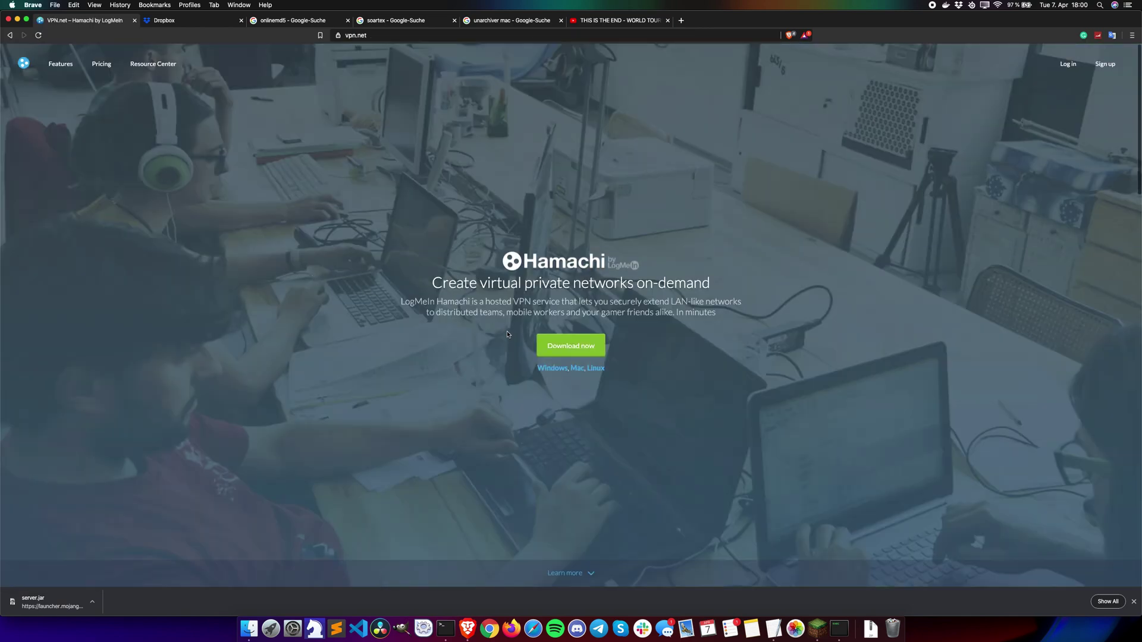
{"action": "left_click", "coordinate": [570, 348]}
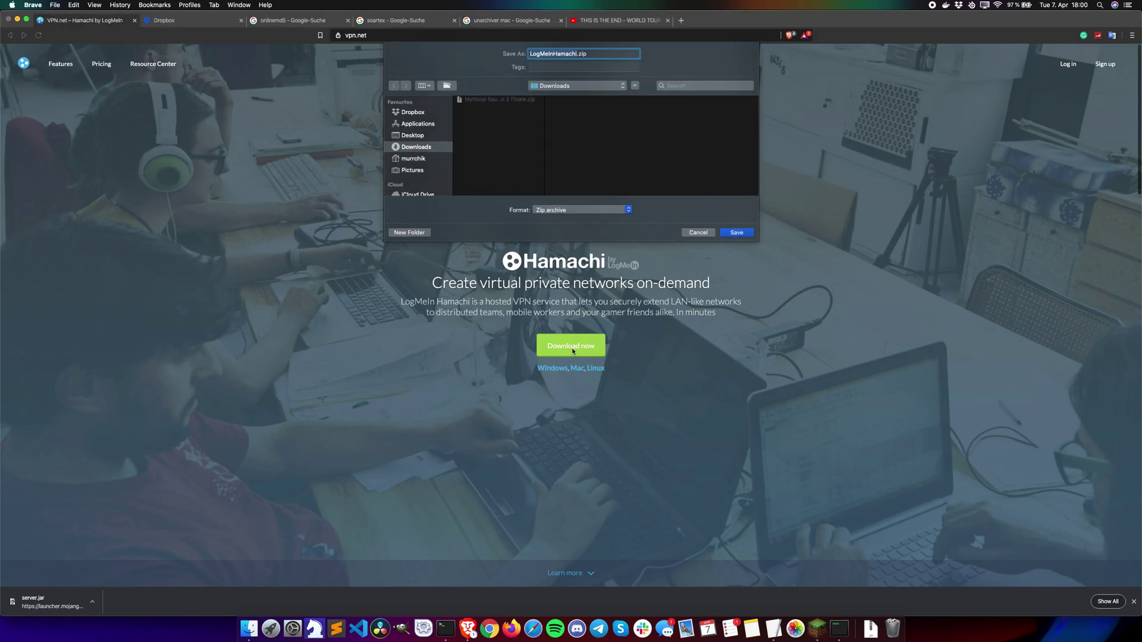
{"action": "left_click", "coordinate": [736, 233]}
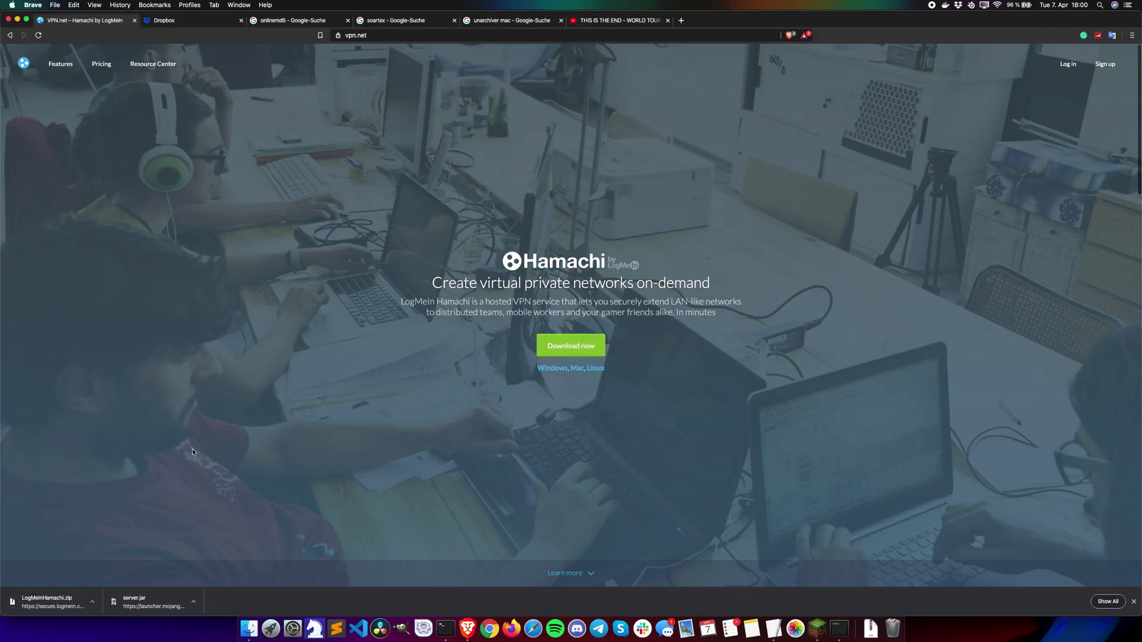
Step: Unzip LogMeInHamachi.zip in Downloads and tidy the folder's icons into a grid
{"action": "left_click", "coordinate": [46, 606]}
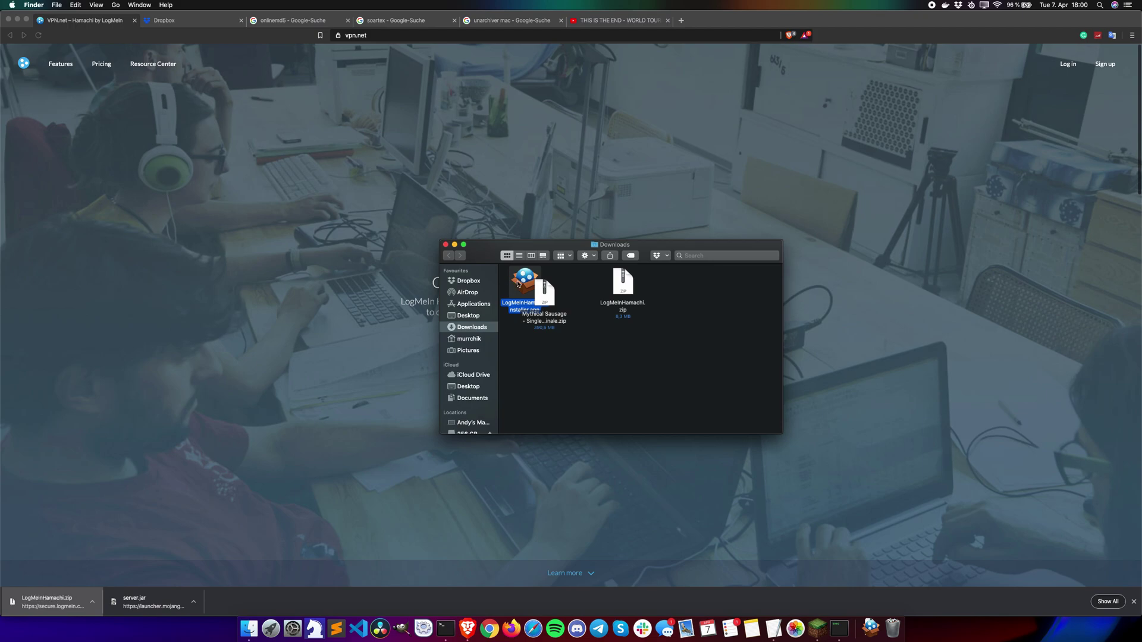
{"action": "left_click", "coordinate": [572, 363]}
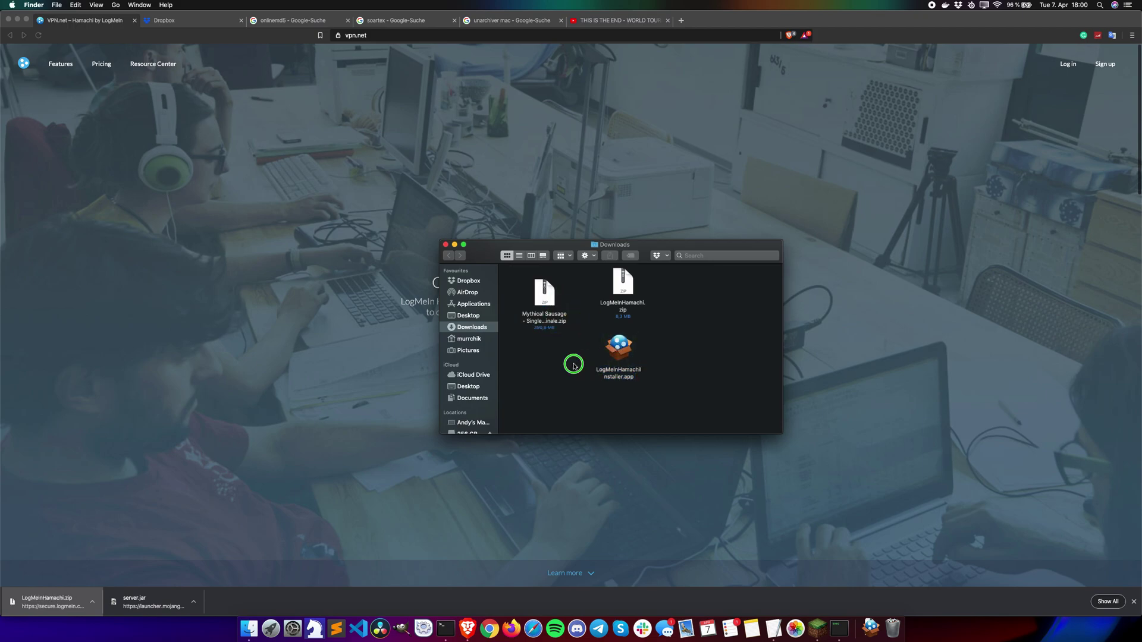
{"action": "right_click", "coordinate": [574, 362]}
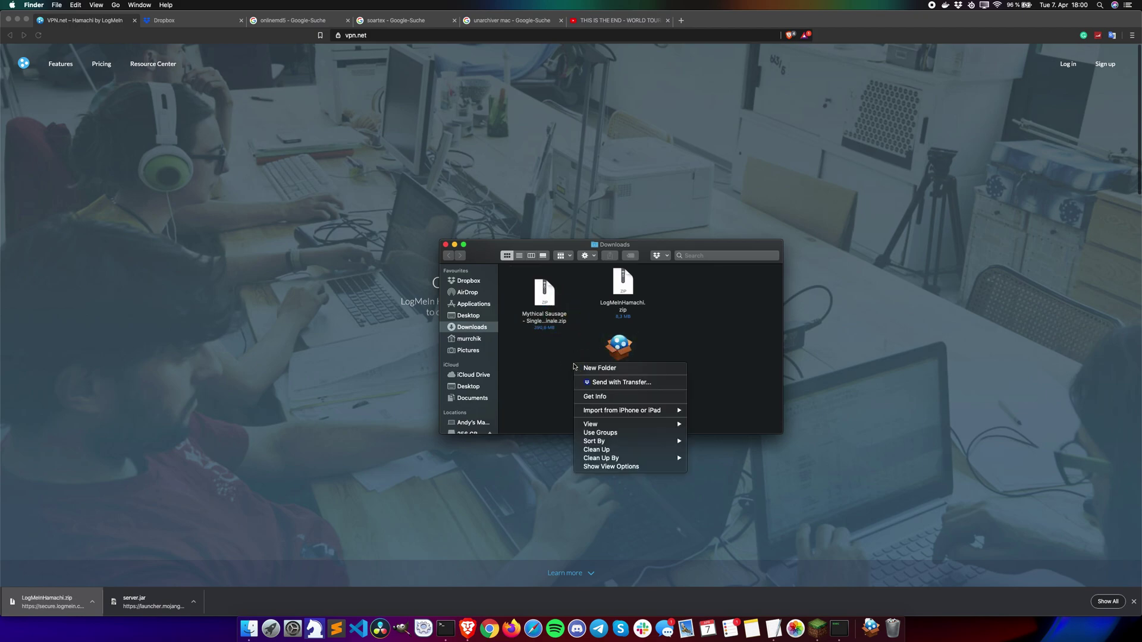
{"action": "left_click", "coordinate": [597, 450]}
Step: Launch LogMeInHamachiInstaller.app, confirm opening it, and close both Finder windows
{"action": "left_click", "coordinate": [621, 346]}
{"action": "double_click", "coordinate": [620, 346]}
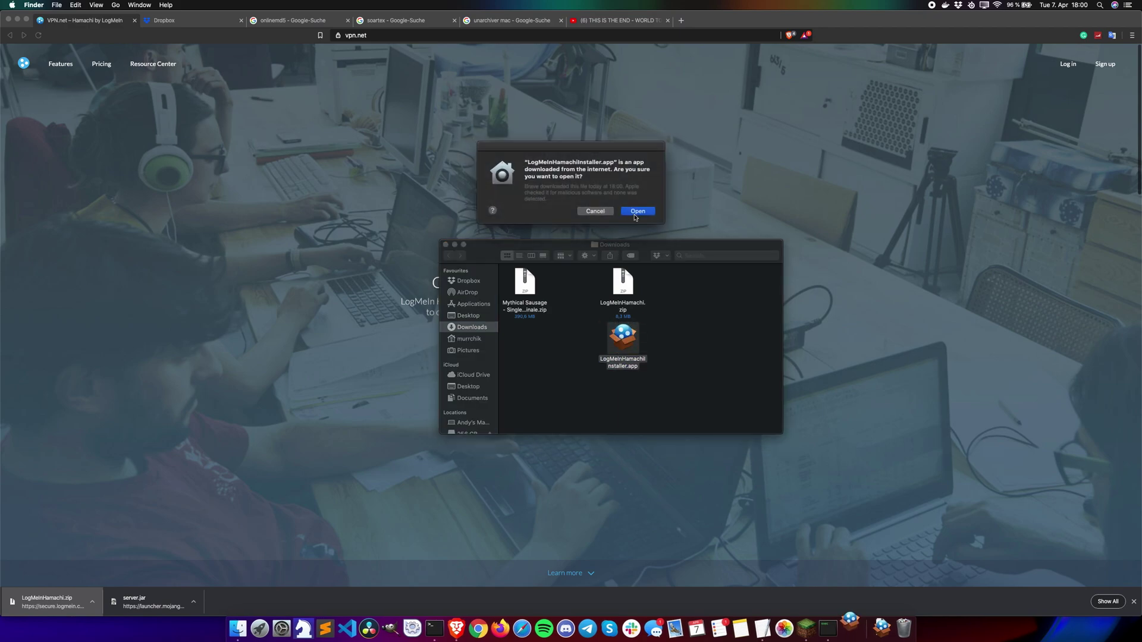
{"action": "left_click", "coordinate": [635, 212]}
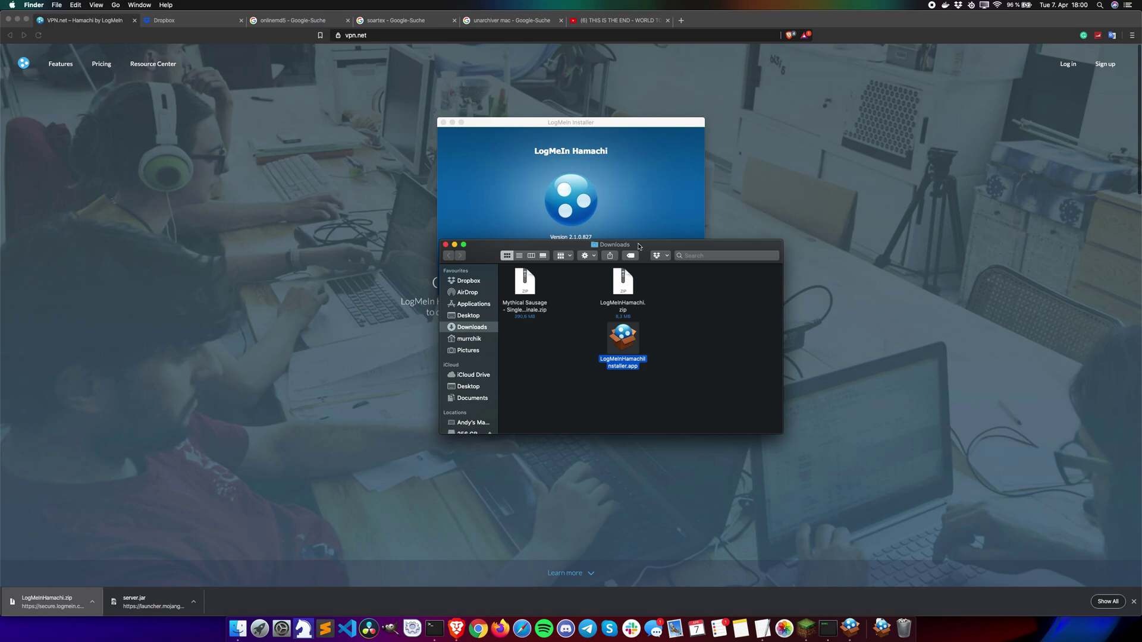
{"action": "left_click", "coordinate": [445, 245]}
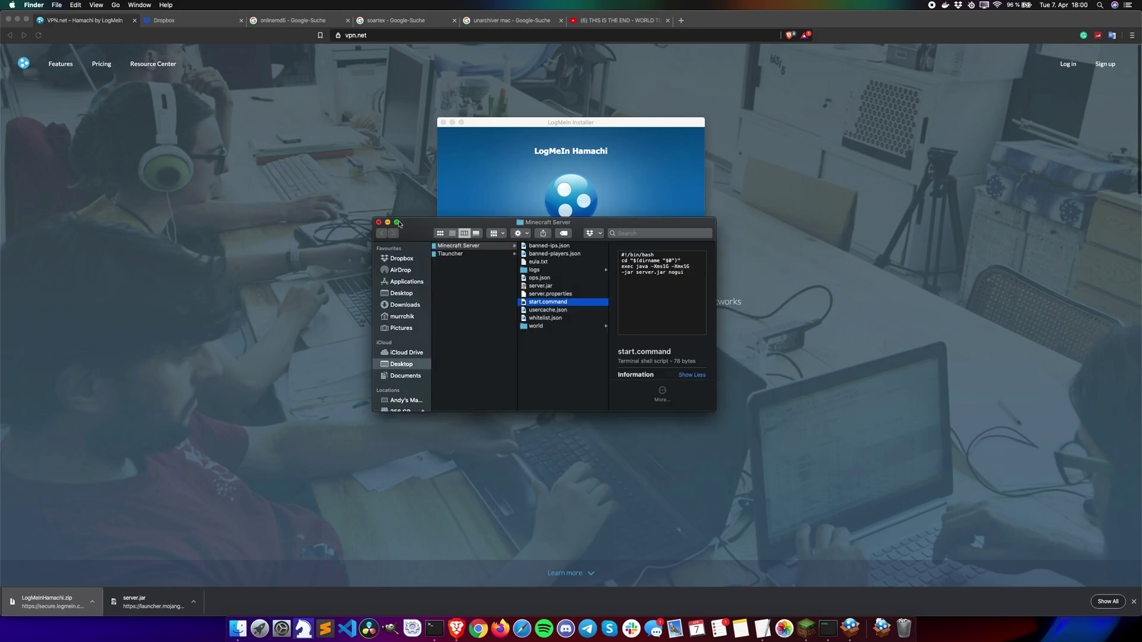
{"action": "left_click", "coordinate": [378, 222]}
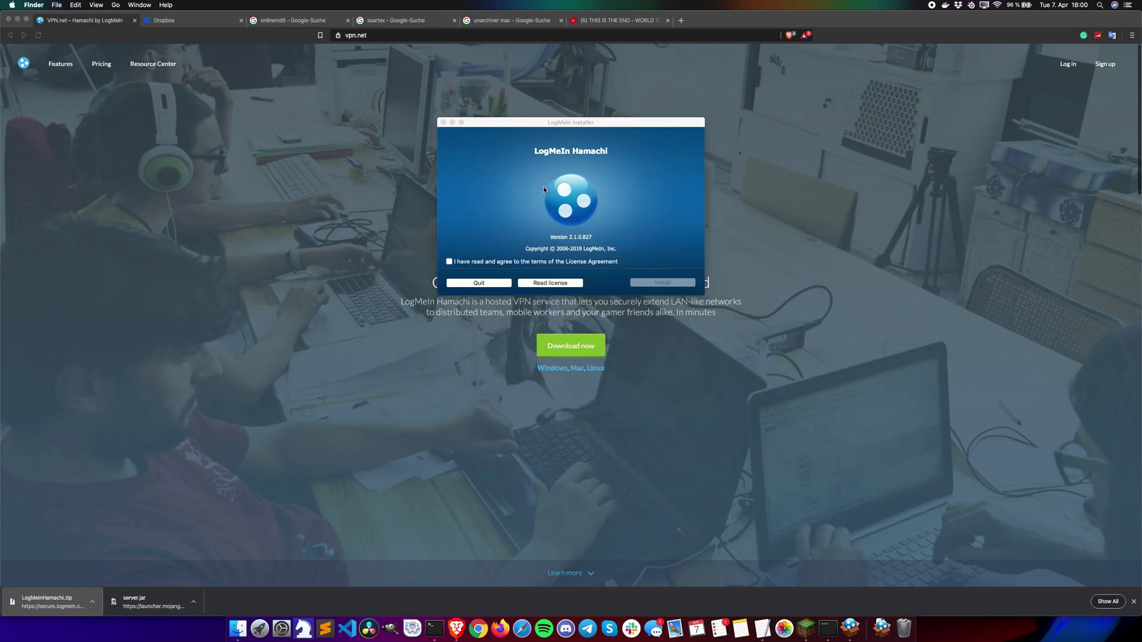
Step: Accept the licence, install Hamachi with the administrator password, and finish the installer
{"action": "left_click", "coordinate": [449, 262]}
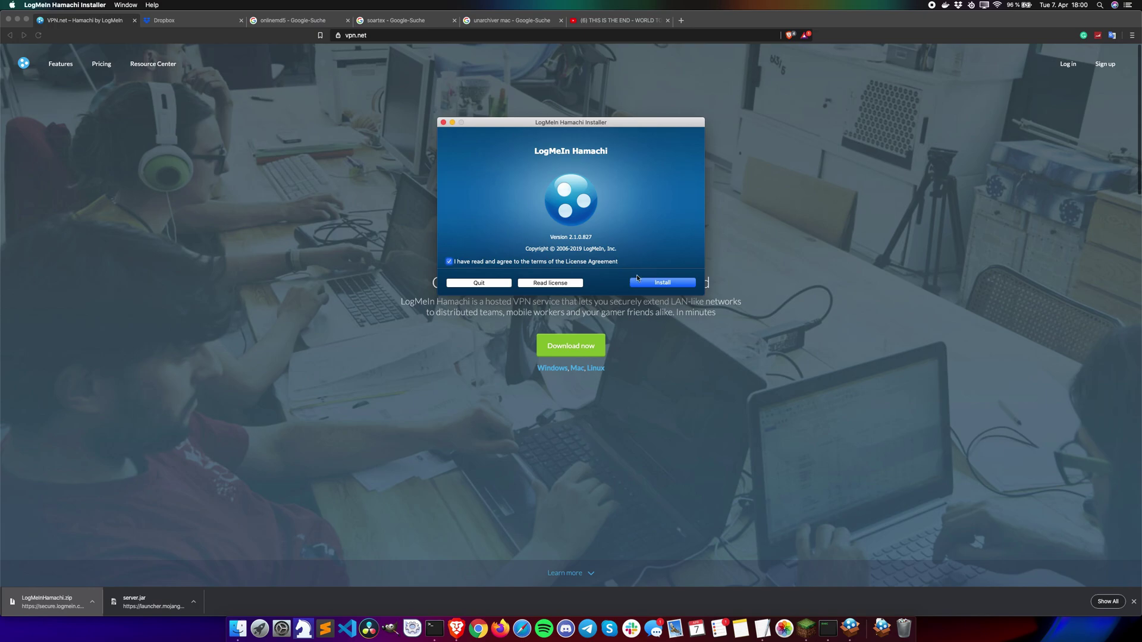
{"action": "left_click", "coordinate": [662, 289]}
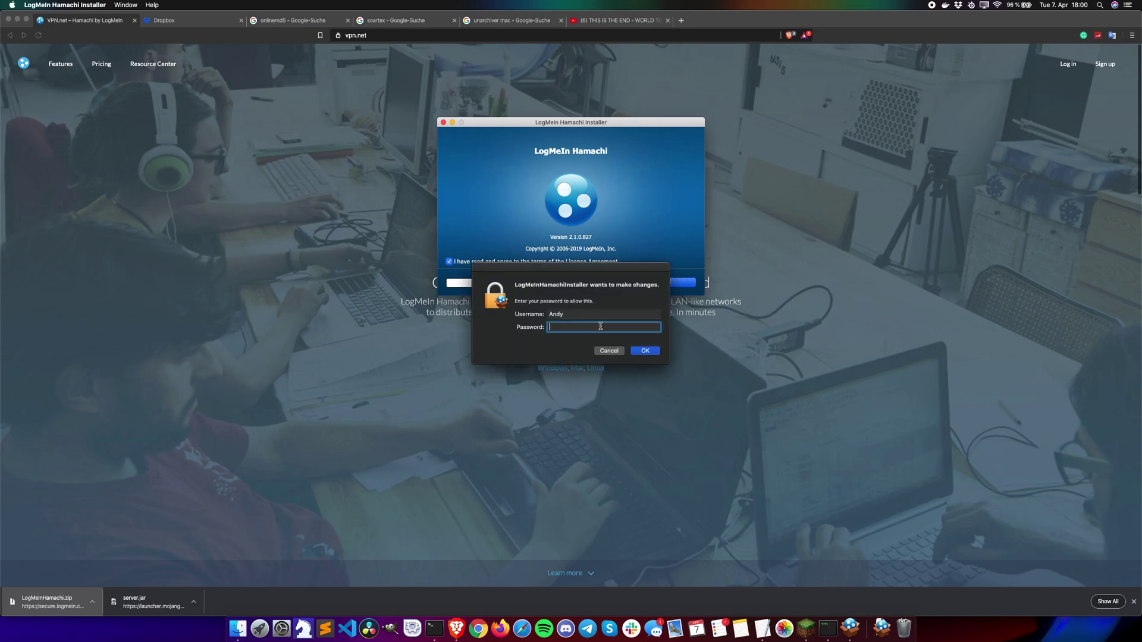
{"action": "type", "text": "••••"}
{"action": "key", "text": "Return"}
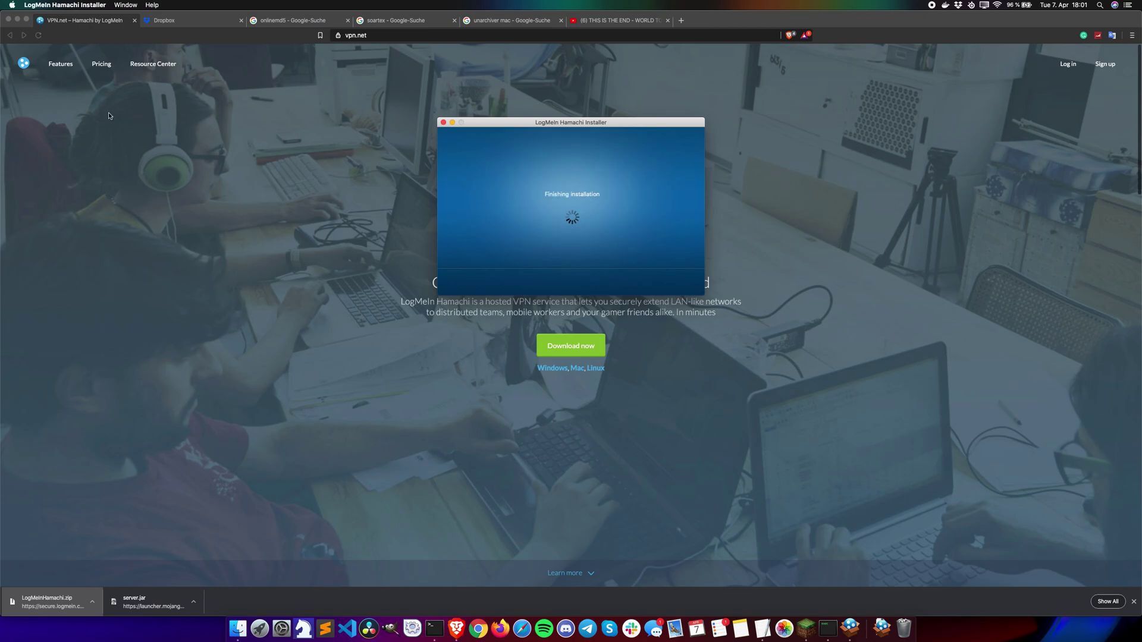
{"action": "left_click", "coordinate": [18, 20]}
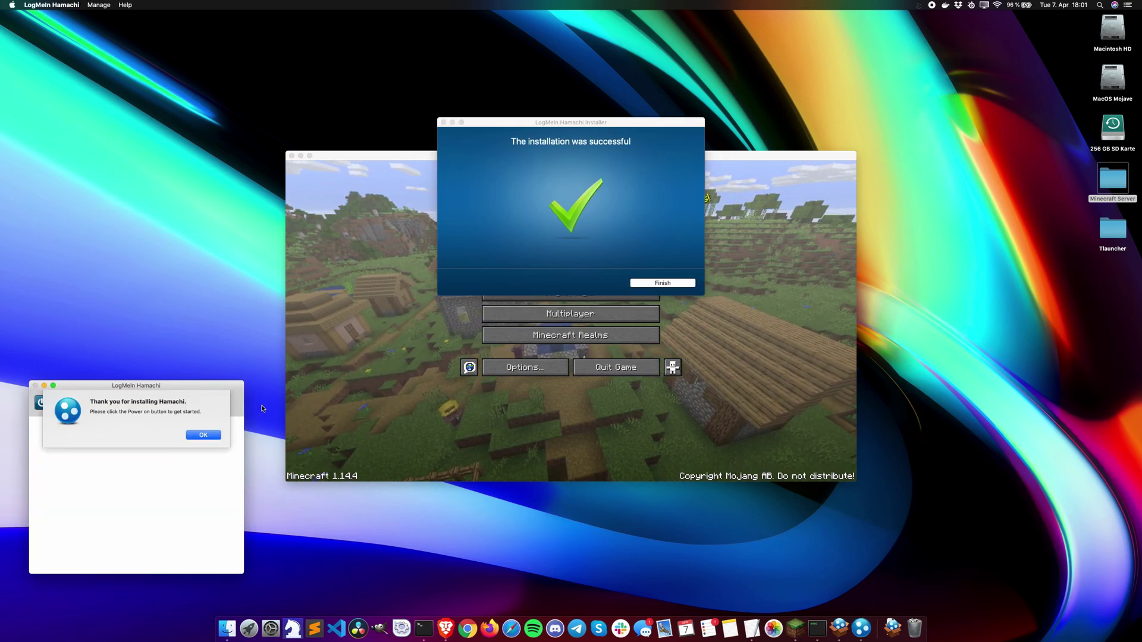
{"action": "left_click", "coordinate": [202, 435]}
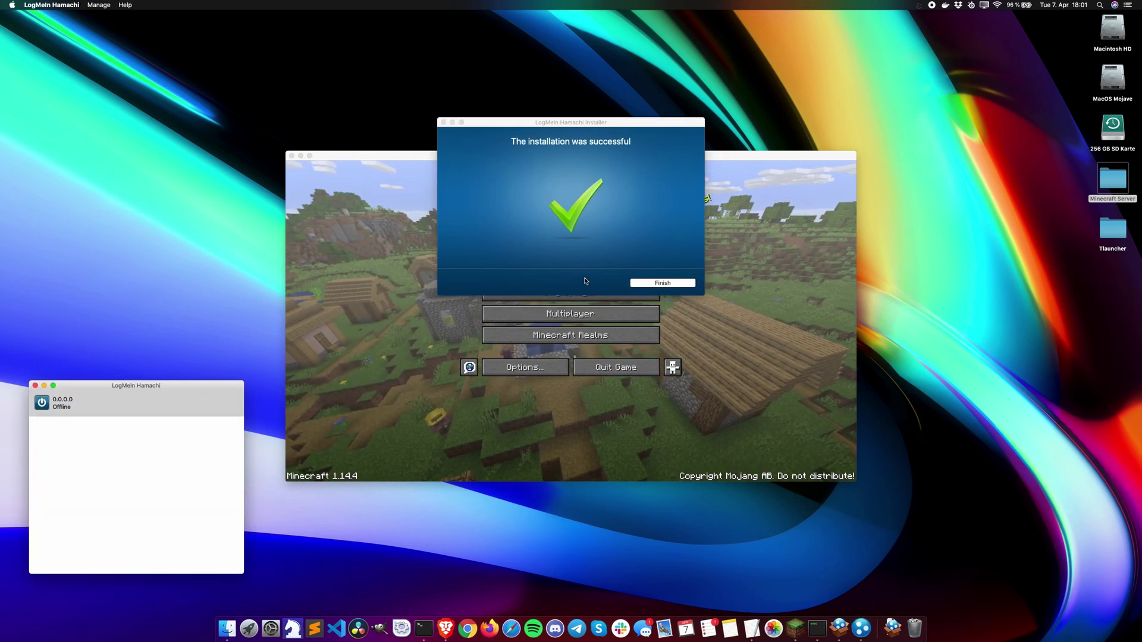
{"action": "left_click", "coordinate": [652, 285]}
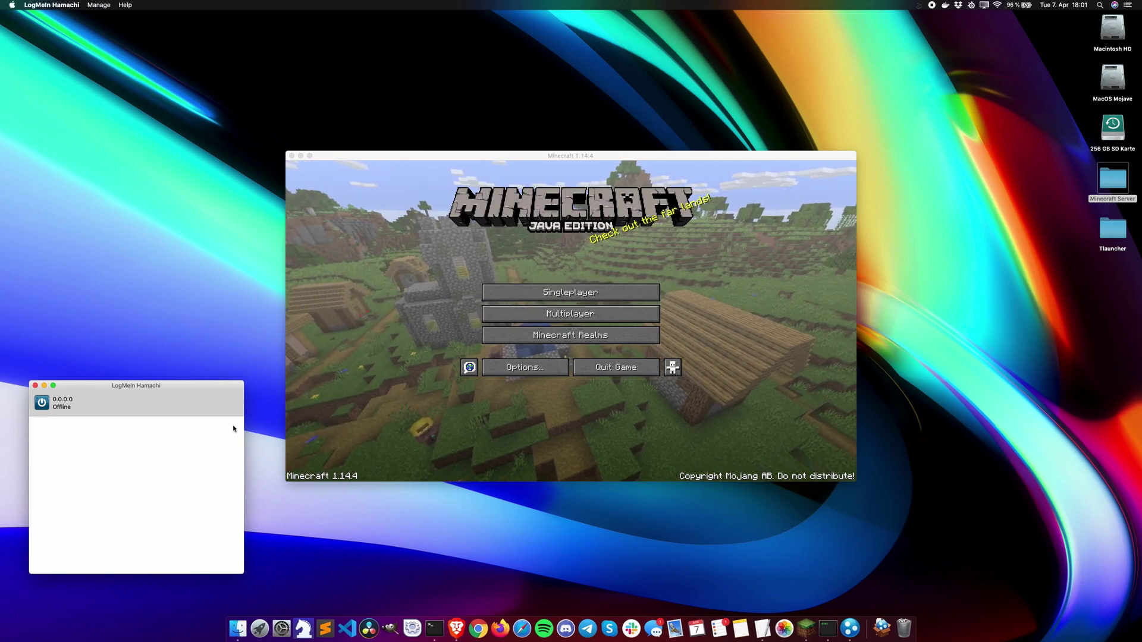
Step: Power on Hamachi and continue through the LogMeIn account sign-in
{"action": "left_click", "coordinate": [42, 402]}
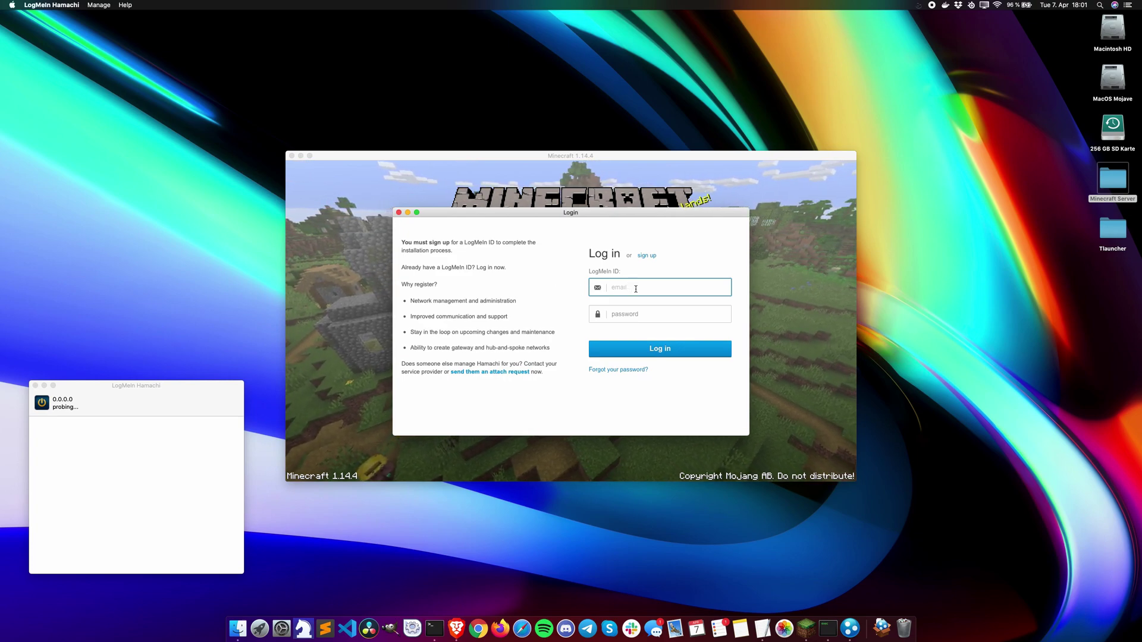
{"action": "left_click", "coordinate": [646, 256]}
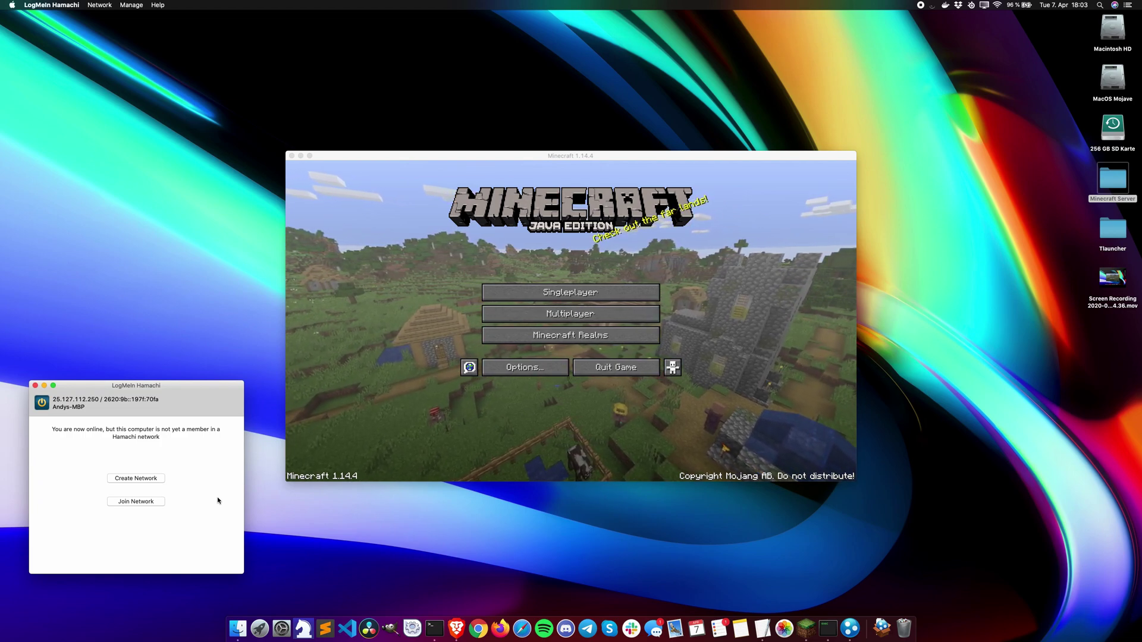
Step: Create a Hamachi network with ID 'minecraft', protected by a confirmed password
{"action": "left_click", "coordinate": [149, 482]}
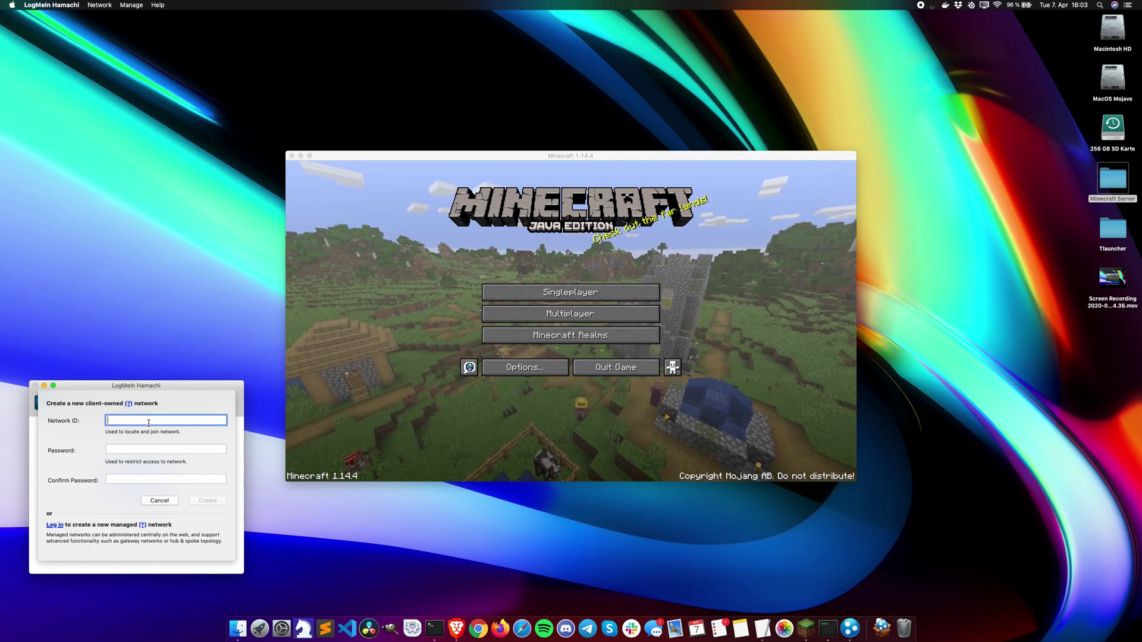
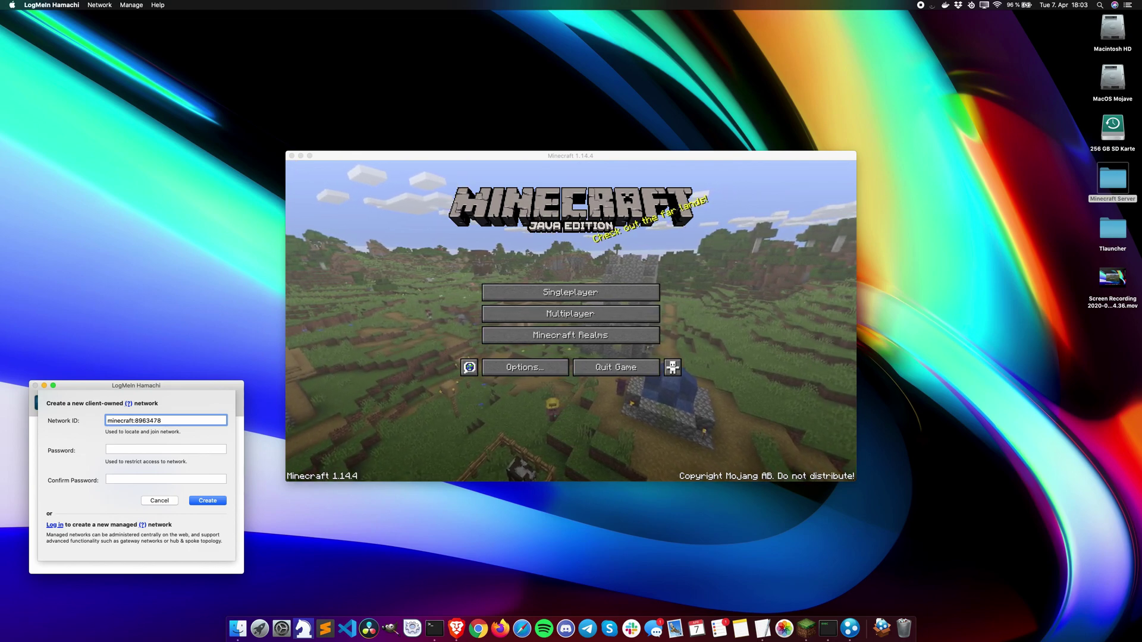
{"action": "left_click", "coordinate": [122, 447]}
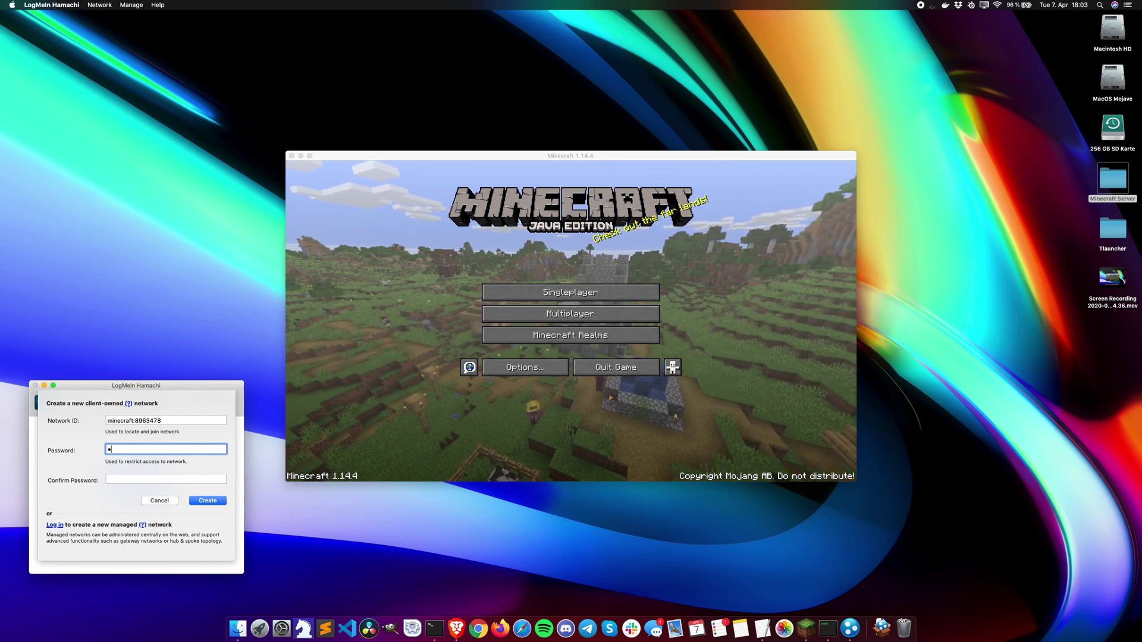
{"action": "key", "text": "Tab"}
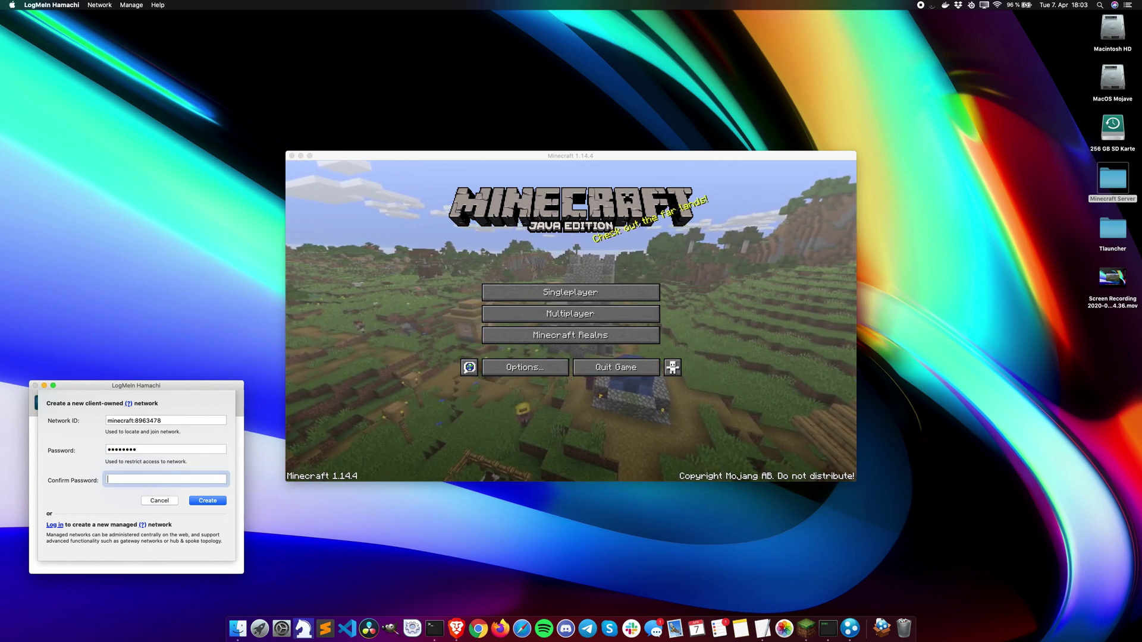
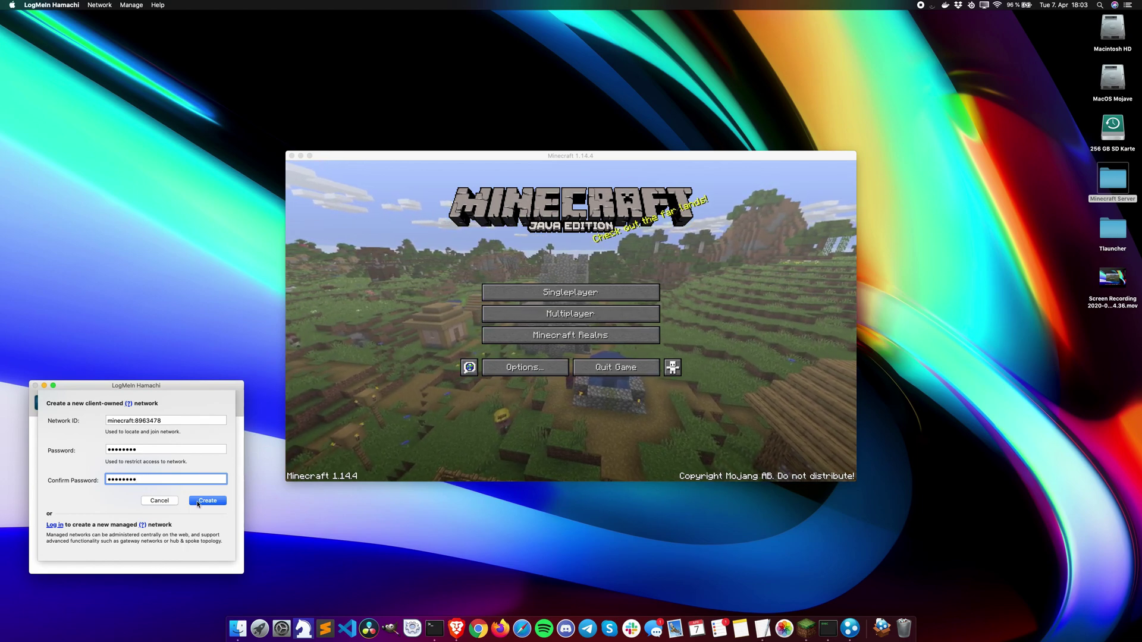
{"action": "left_click", "coordinate": [200, 502]}
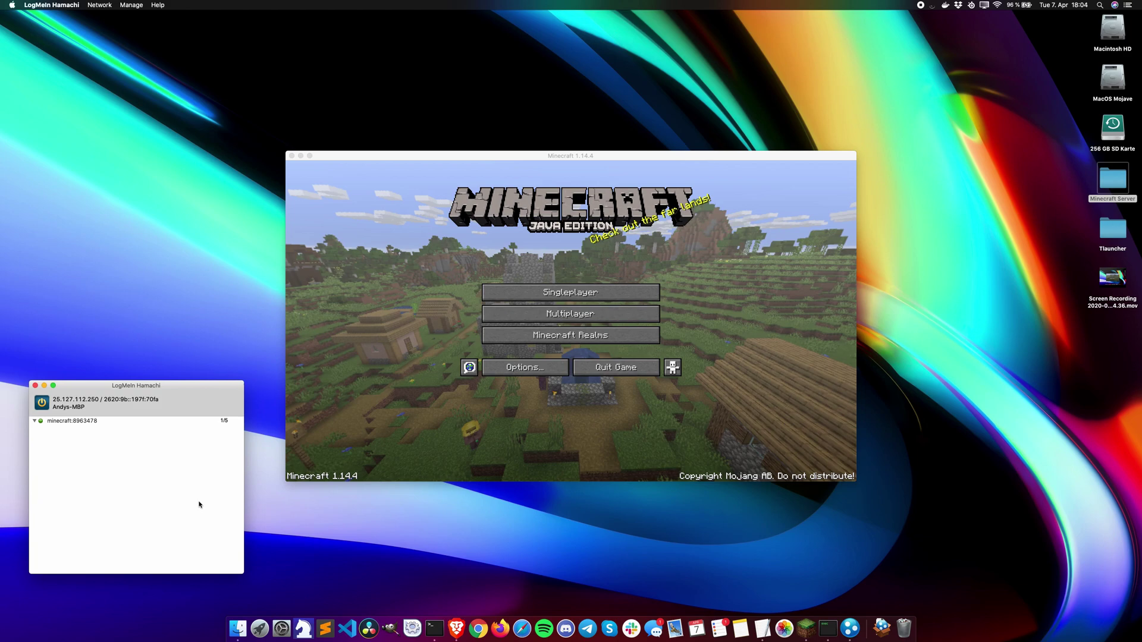
Step: Copy this computer's Hamachi IPv4 address and open the Minecraft Server folder in icon view
{"action": "right_click", "coordinate": [81, 402]}
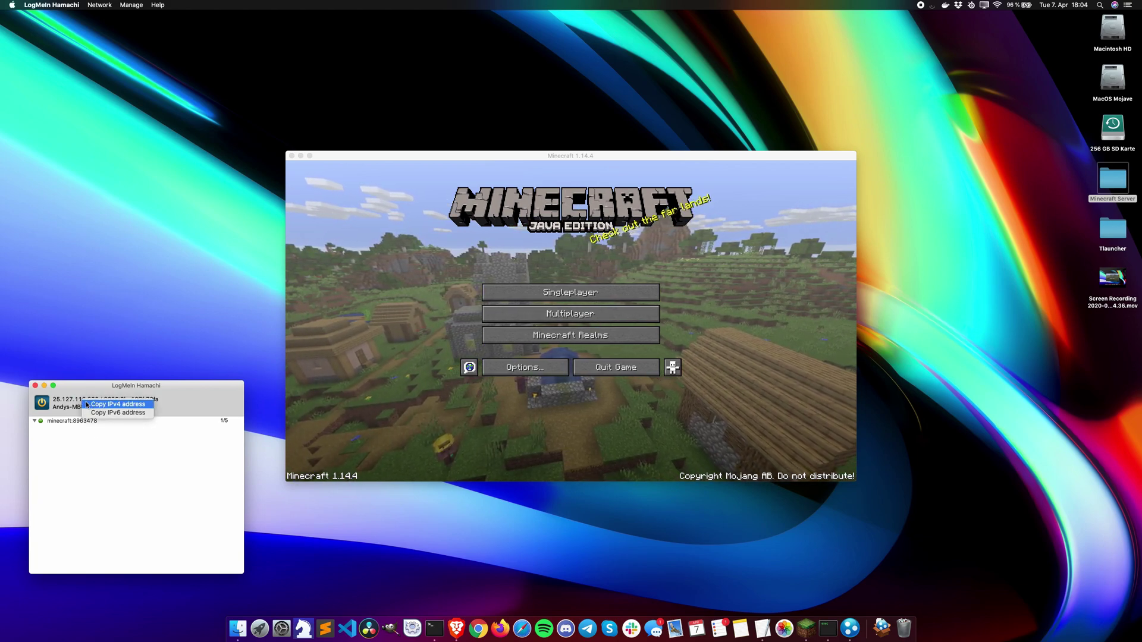
{"action": "left_click", "coordinate": [87, 404]}
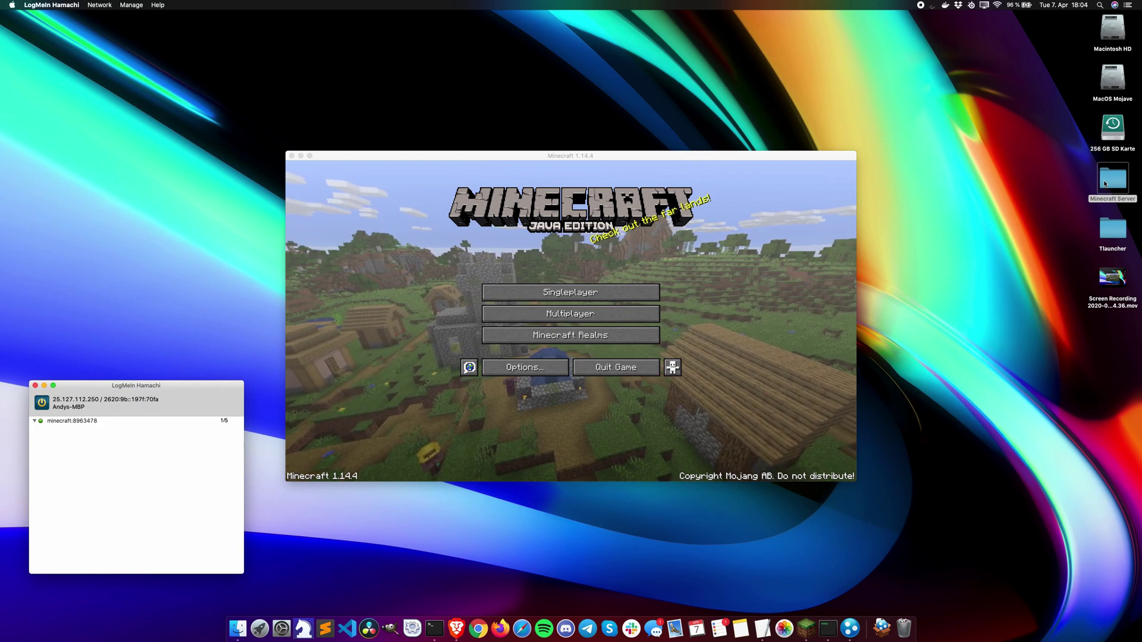
{"action": "double_click", "coordinate": [1110, 182]}
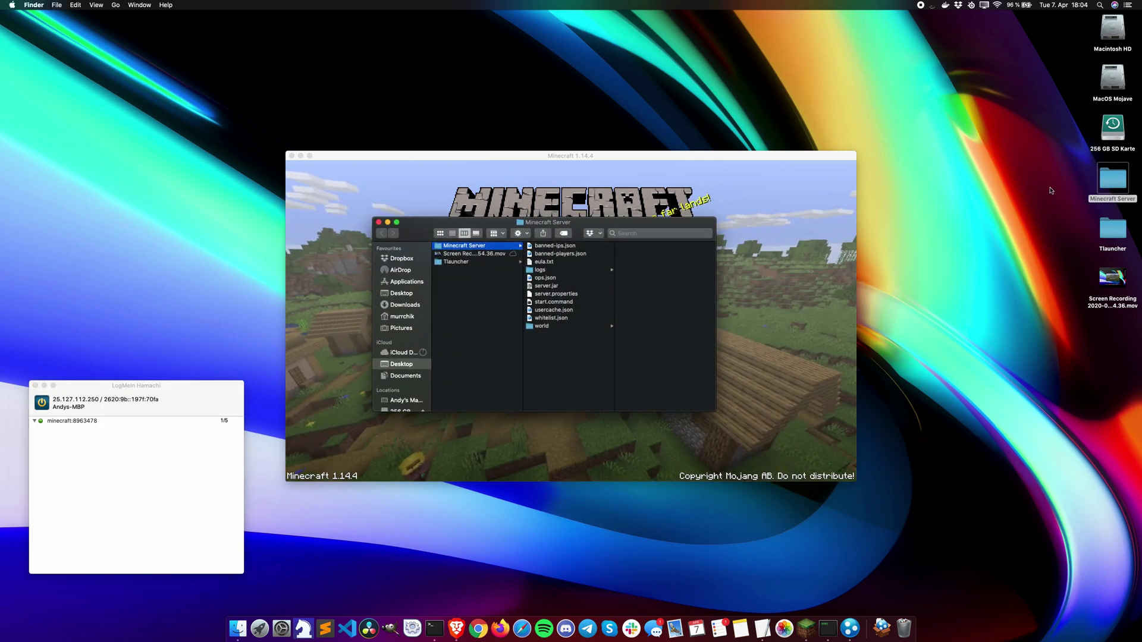
{"action": "left_click", "coordinate": [440, 234]}
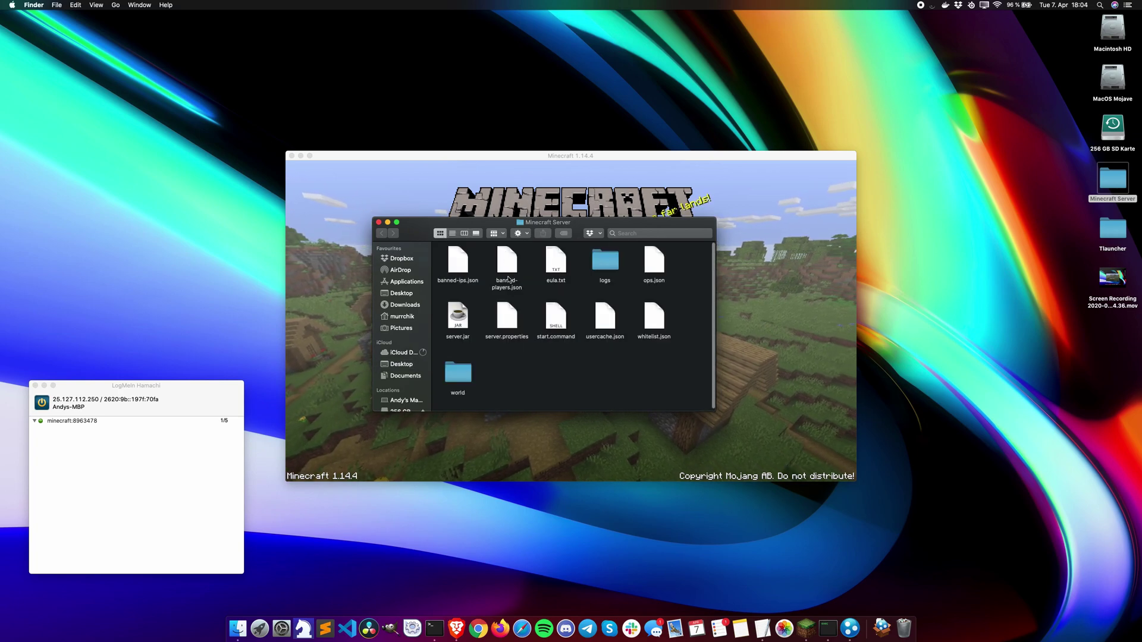
Step: Choose TextEdit via Open With > Other… for server.properties
{"action": "right_click", "coordinate": [509, 321]}
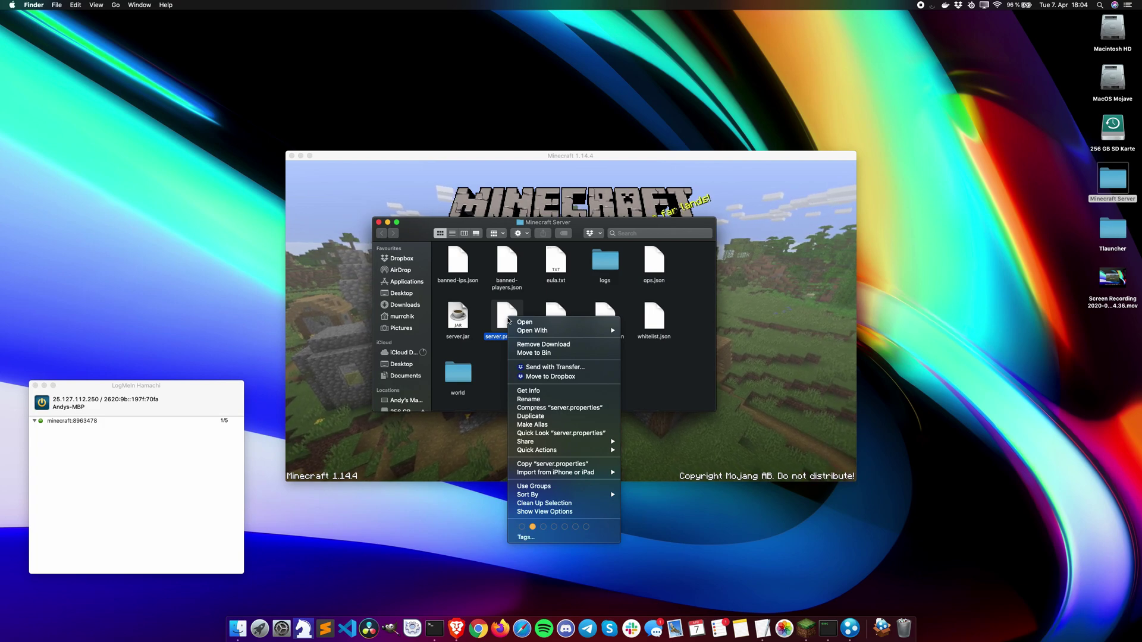
{"action": "mouse_move", "coordinate": [510, 334]}
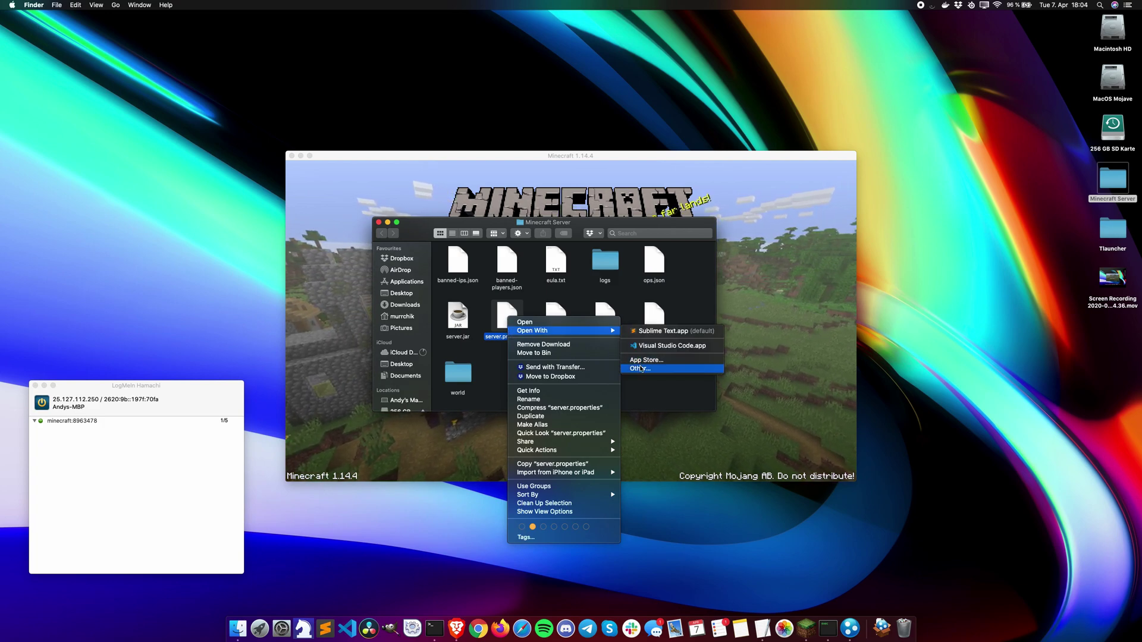
{"action": "left_click", "coordinate": [639, 368]}
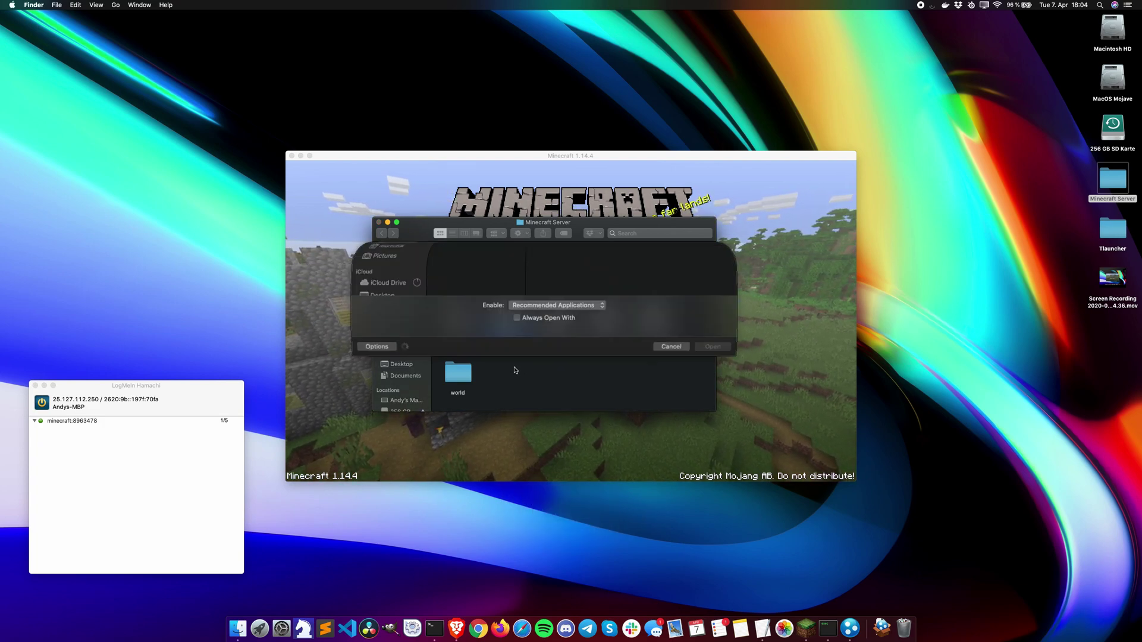
{"action": "scroll", "coordinate": [494, 344], "scroll_direction": "down", "scroll_amount": 10}
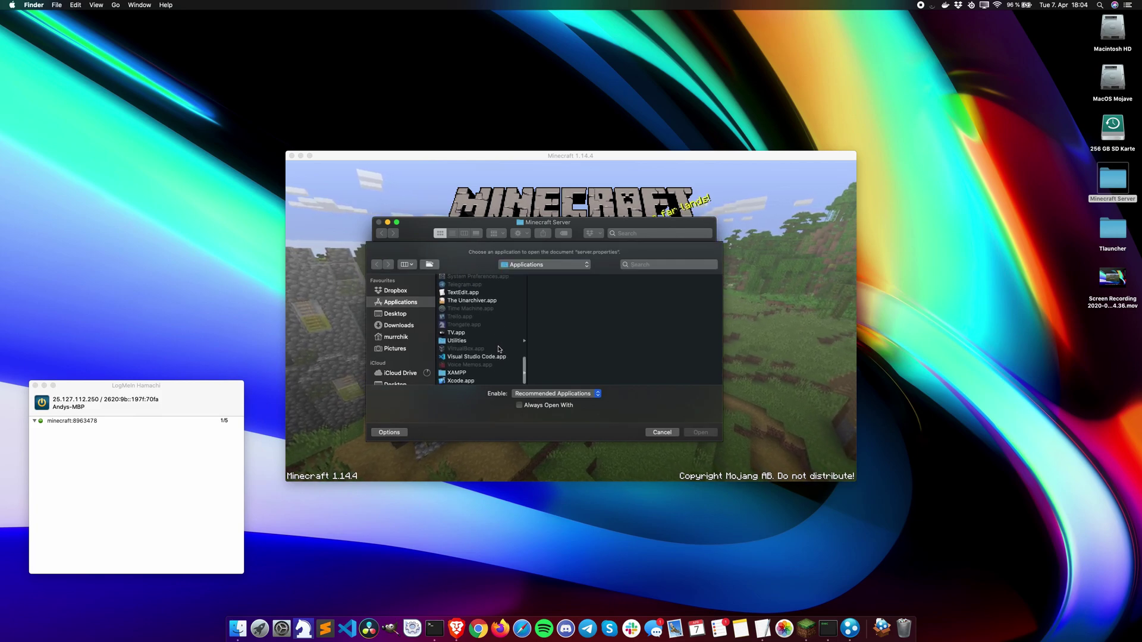
{"action": "left_click", "coordinate": [467, 292]}
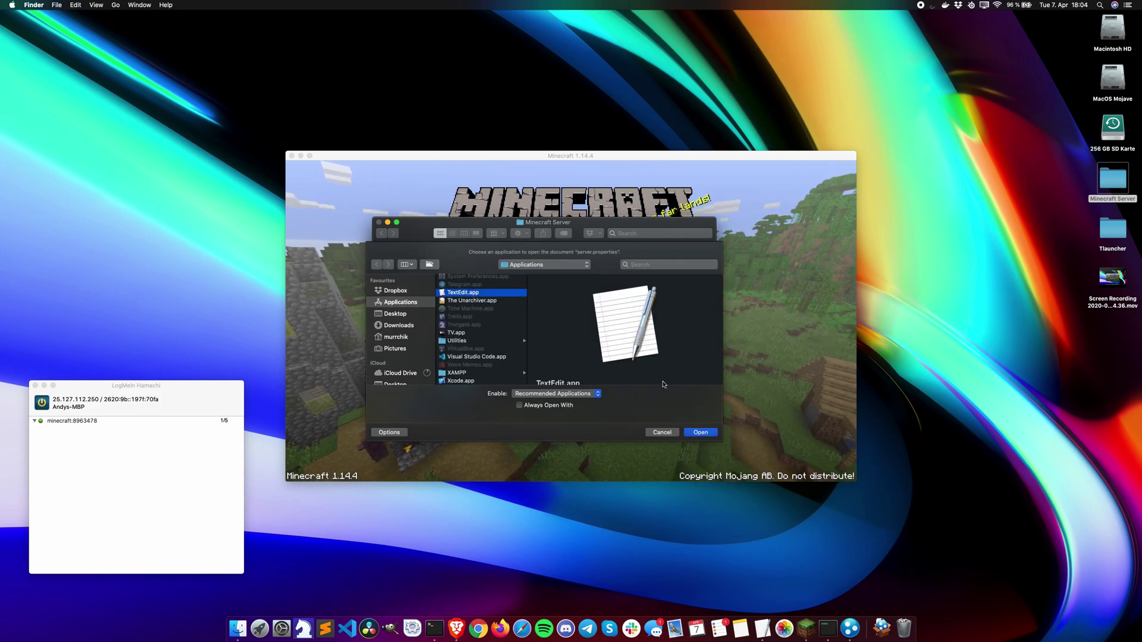
Step: Open server.properties in TextEdit and paste the Hamachi IP as the server-ip value
{"action": "left_click", "coordinate": [701, 432]}
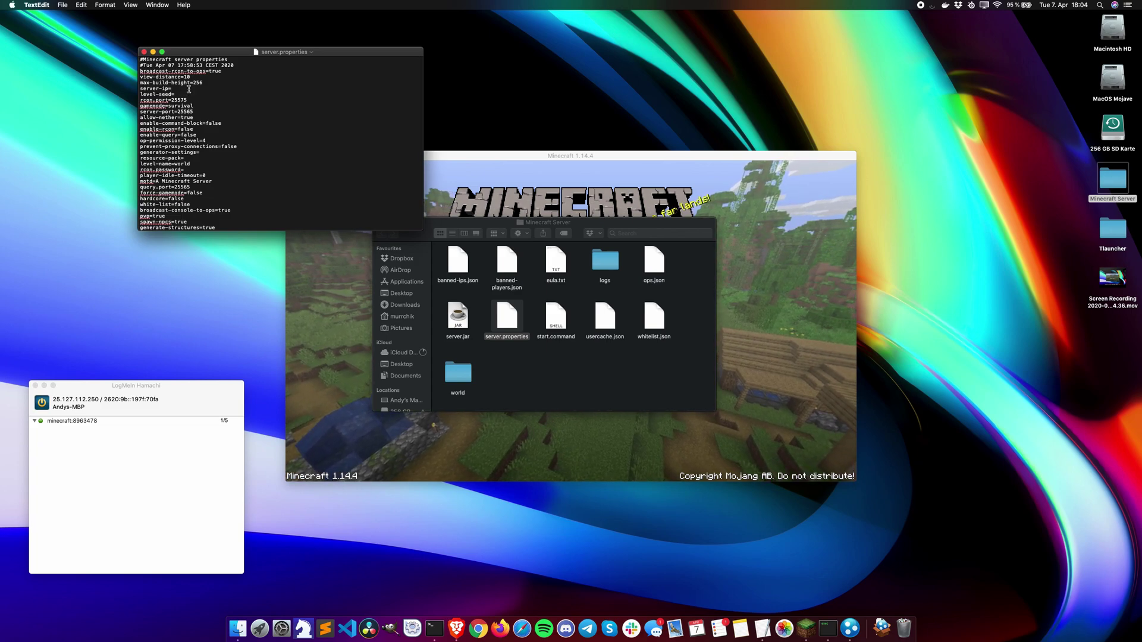
{"action": "key", "text": "super+v"}
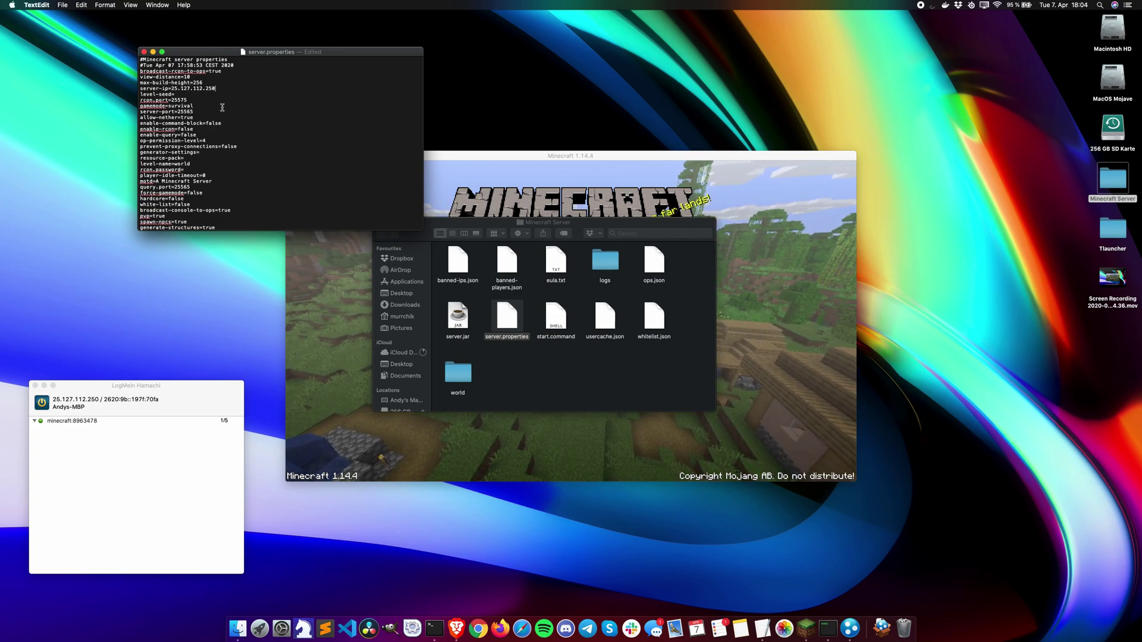
{"action": "left_click", "coordinate": [189, 76]}
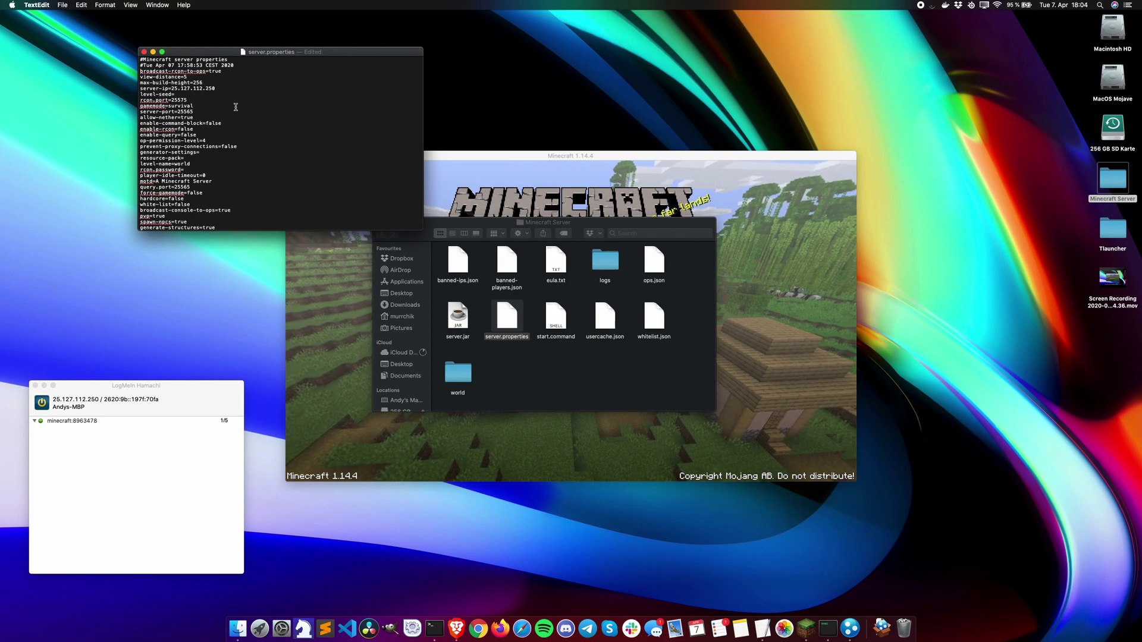
Step: Change online-mode to false, save the file with Cmd+S, and close it
{"action": "scroll", "coordinate": [236, 107], "scroll_direction": "down", "scroll_amount": 1}
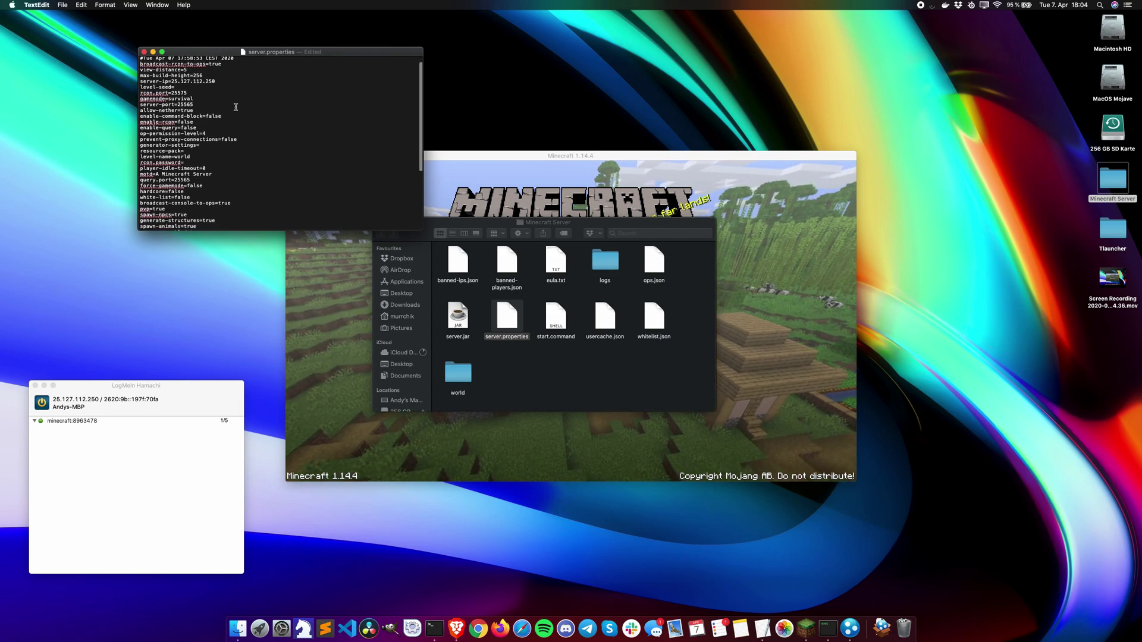
{"action": "scroll", "coordinate": [235, 107], "scroll_direction": "down", "scroll_amount": 5}
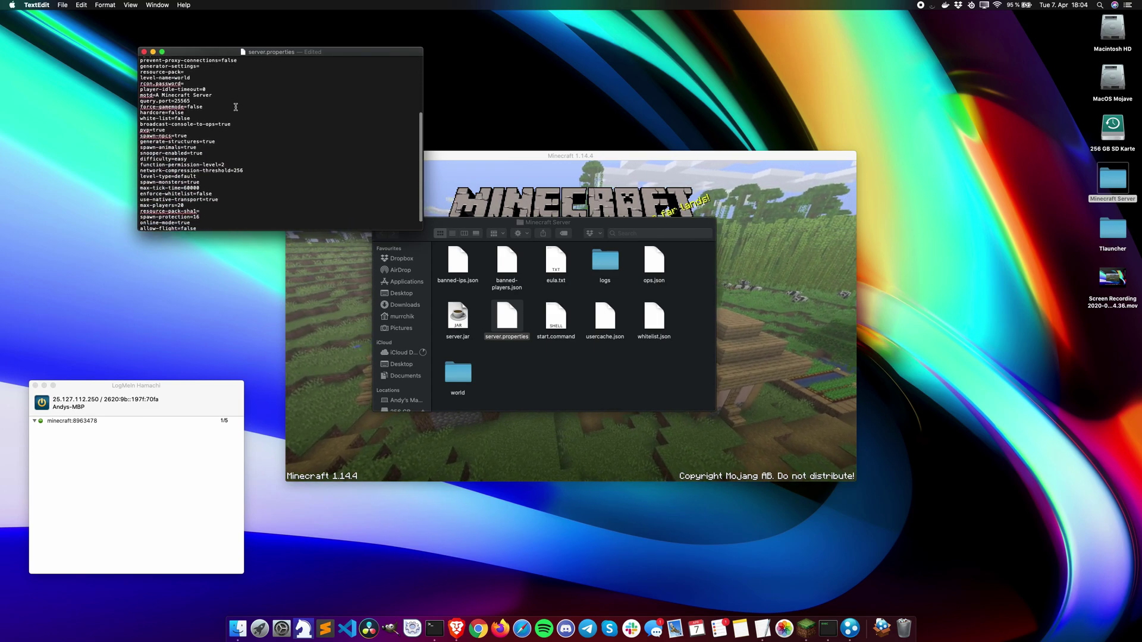
{"action": "scroll", "coordinate": [236, 107], "scroll_direction": "down", "scroll_amount": 2}
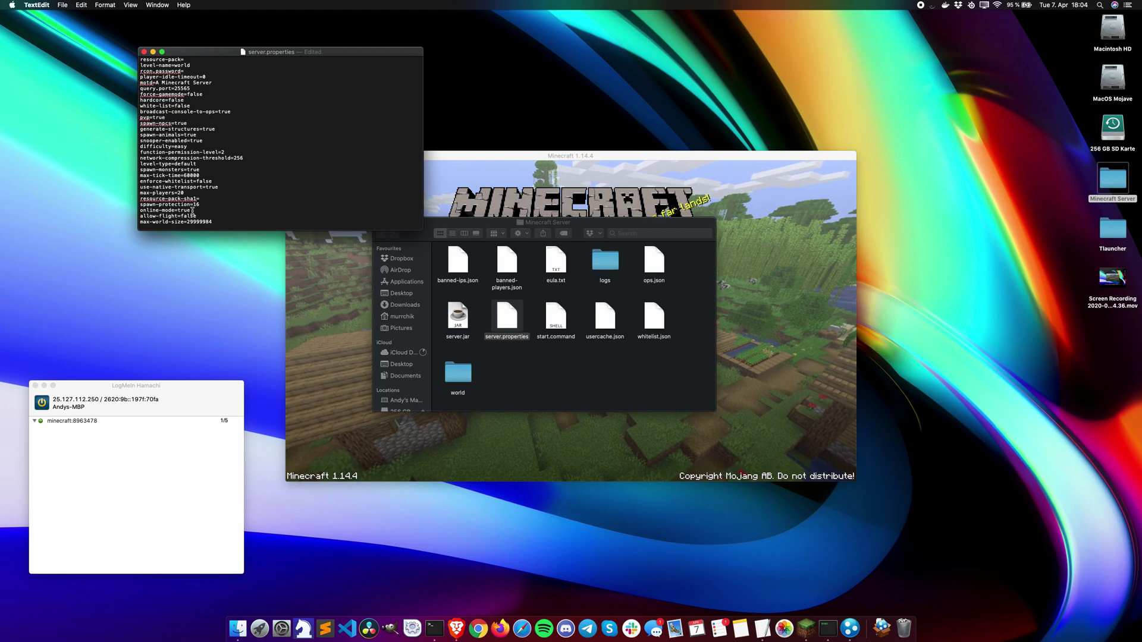
{"action": "double_click", "coordinate": [180, 210]}
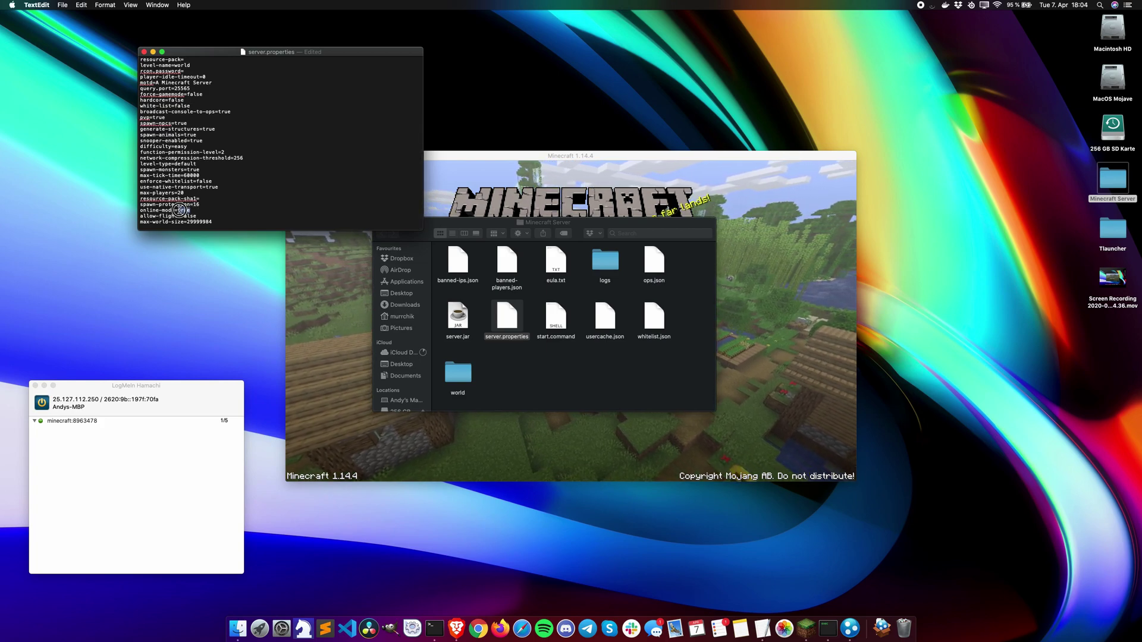
{"action": "type", "text": "false"}
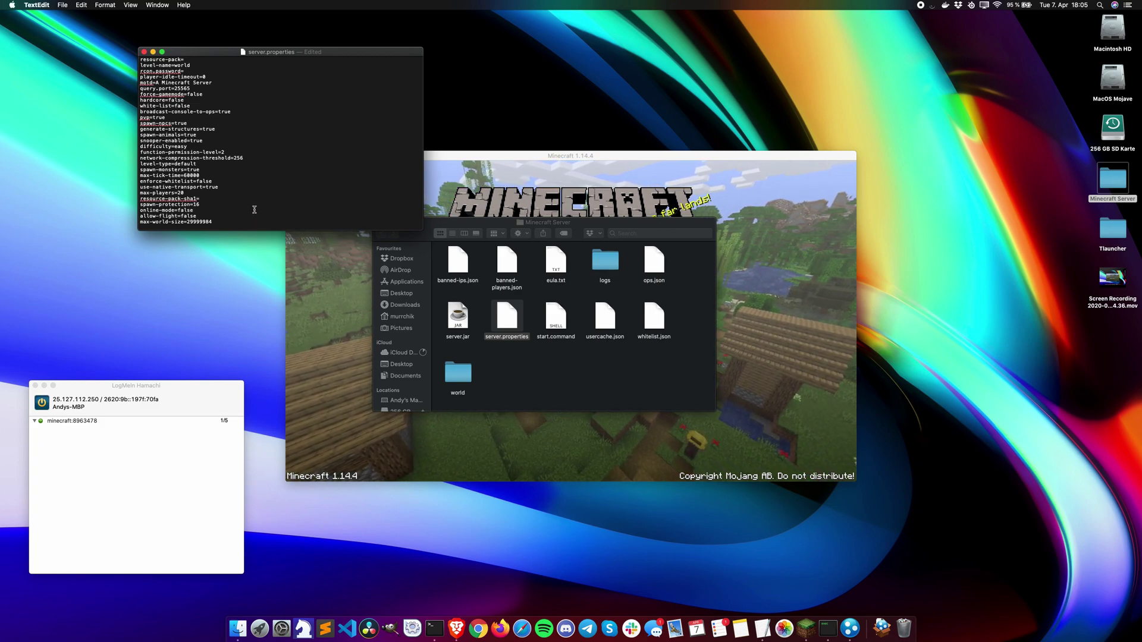
{"action": "key", "text": "super+s"}
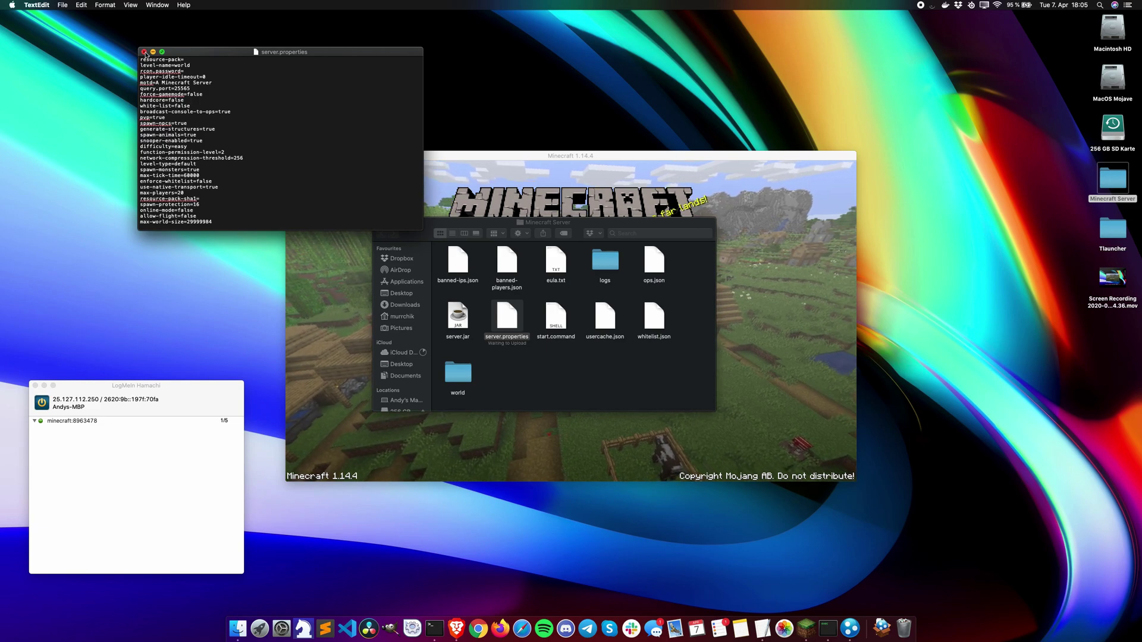
{"action": "left_click", "coordinate": [144, 52]}
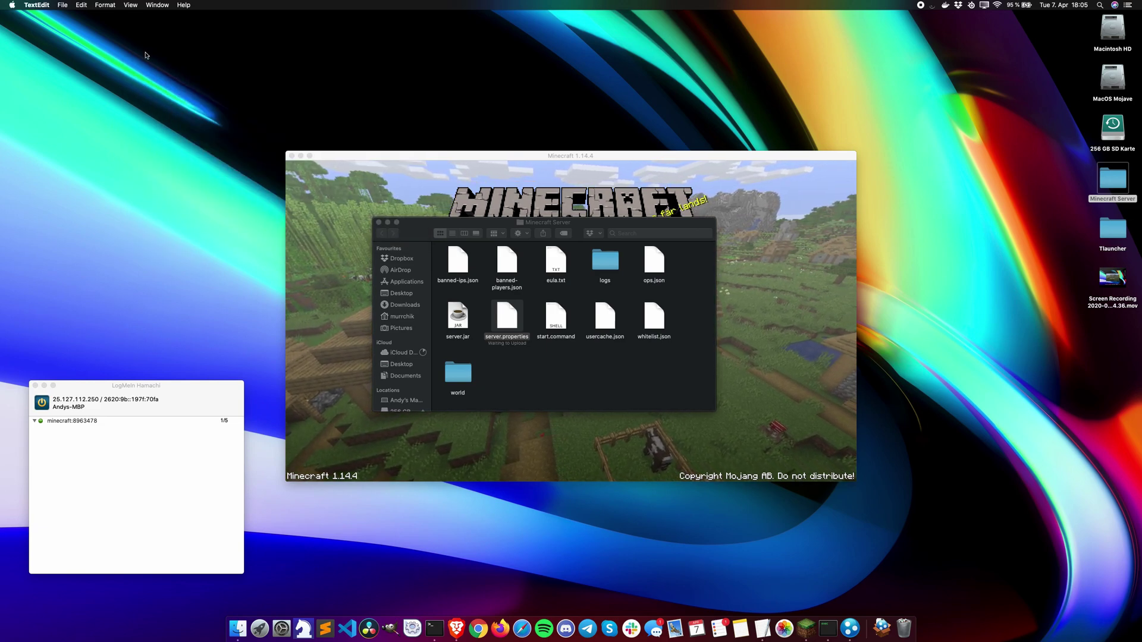
Step: Add a 'Minecraft Server' entry at 25.127.112.250 to Minecraft's multiplayer list, then reopen the folder
{"action": "left_click", "coordinate": [378, 222]}
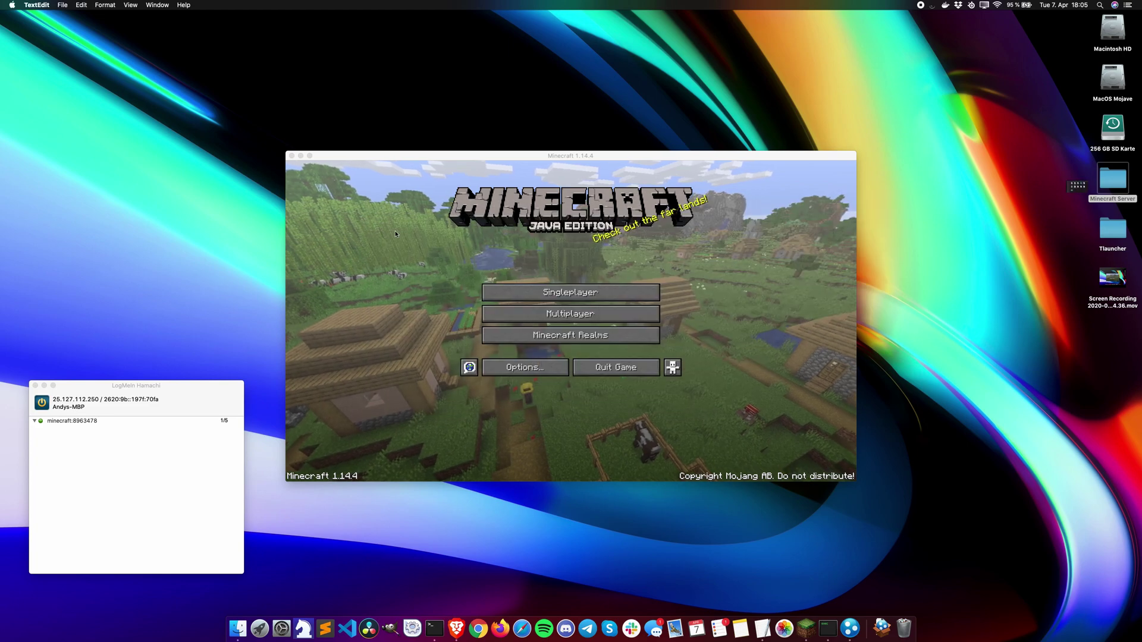
{"action": "left_click", "coordinate": [564, 319]}
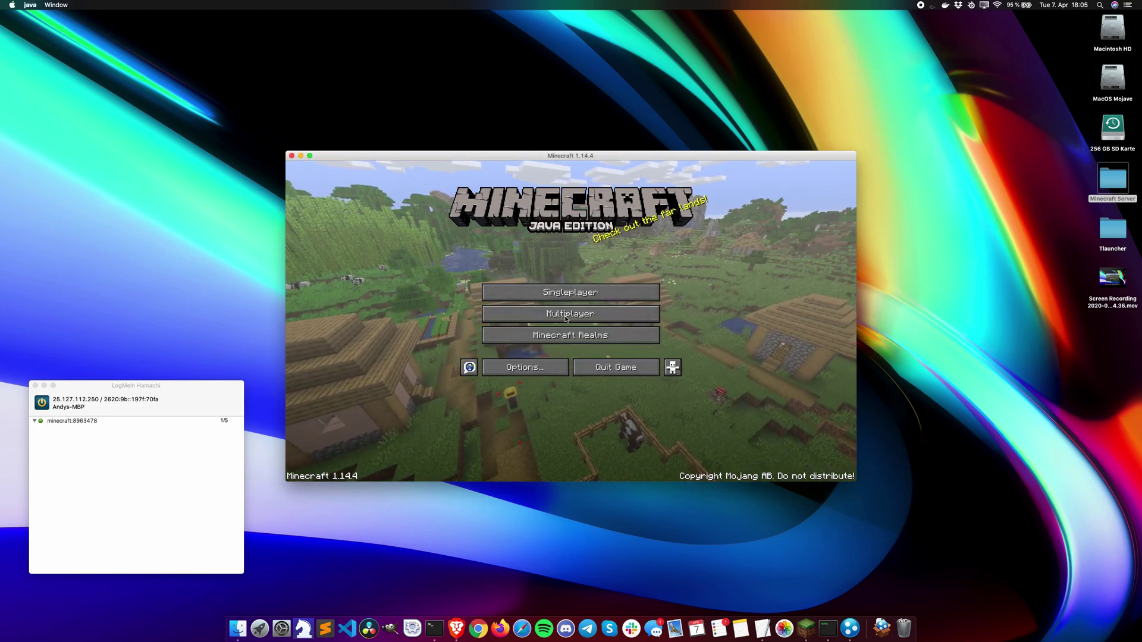
{"action": "left_click", "coordinate": [565, 319]}
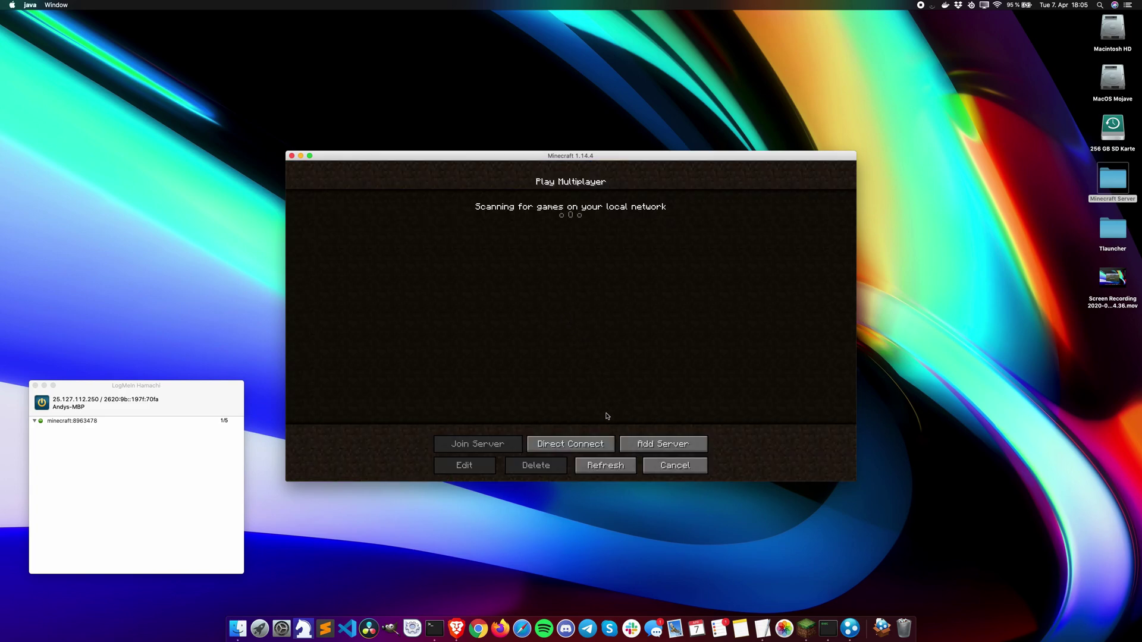
{"action": "left_click", "coordinate": [650, 444]}
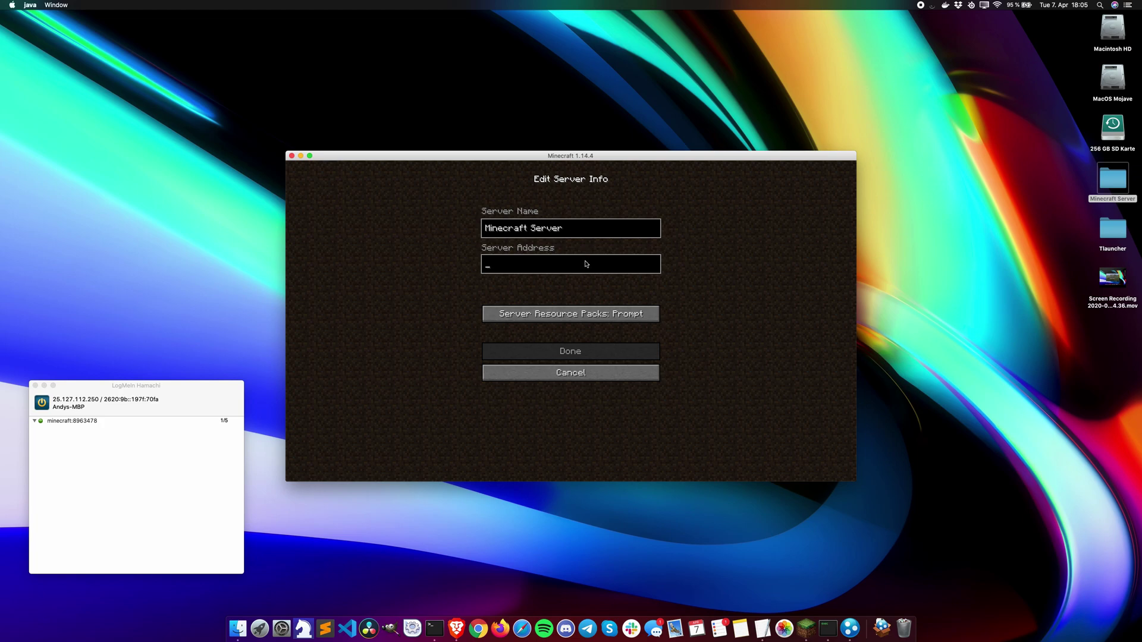
{"action": "type", "text": "25.127.112.250"}
{"action": "left_click", "coordinate": [568, 351]}
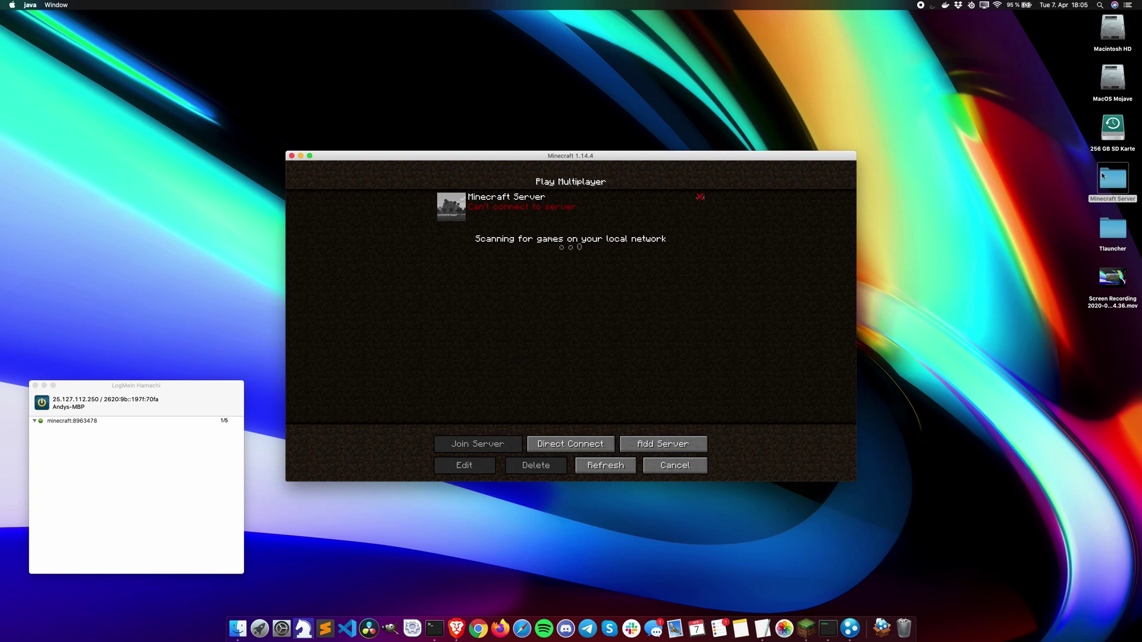
{"action": "double_click", "coordinate": [1101, 175]}
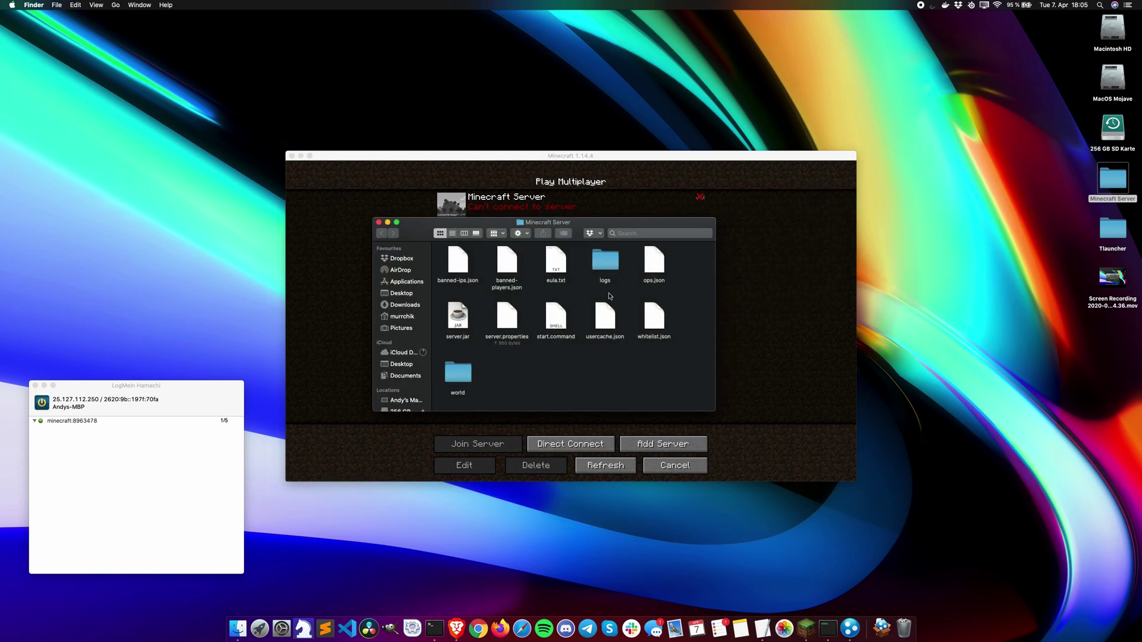
Step: Run start.command to launch the server in Terminal and close the Finder window
{"action": "double_click", "coordinate": [558, 317]}
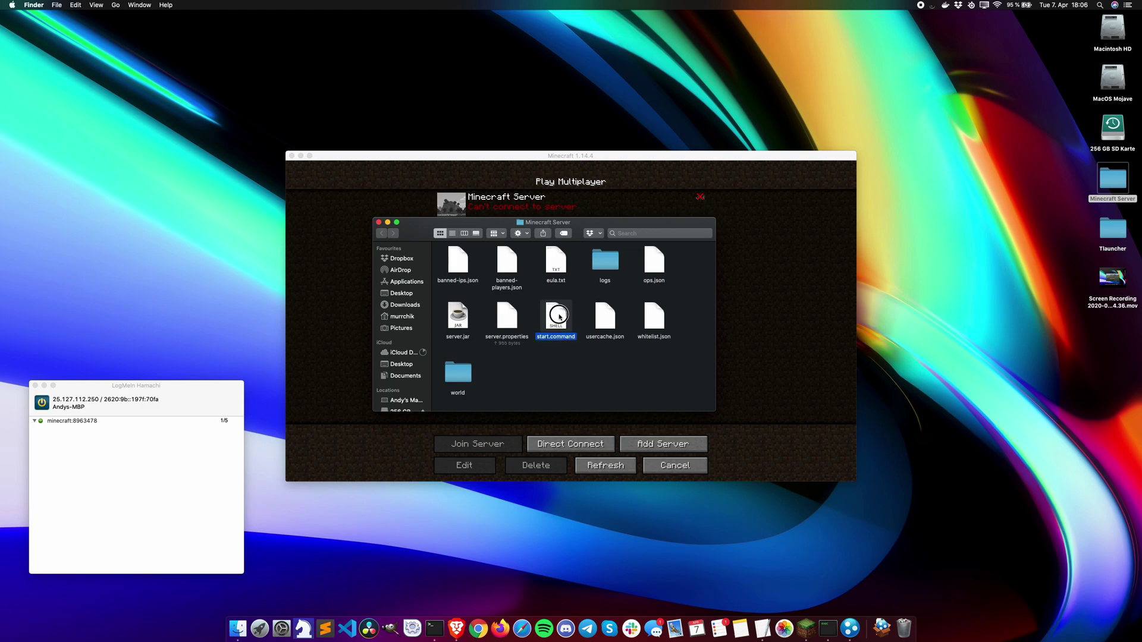
{"action": "left_click", "coordinate": [379, 222]}
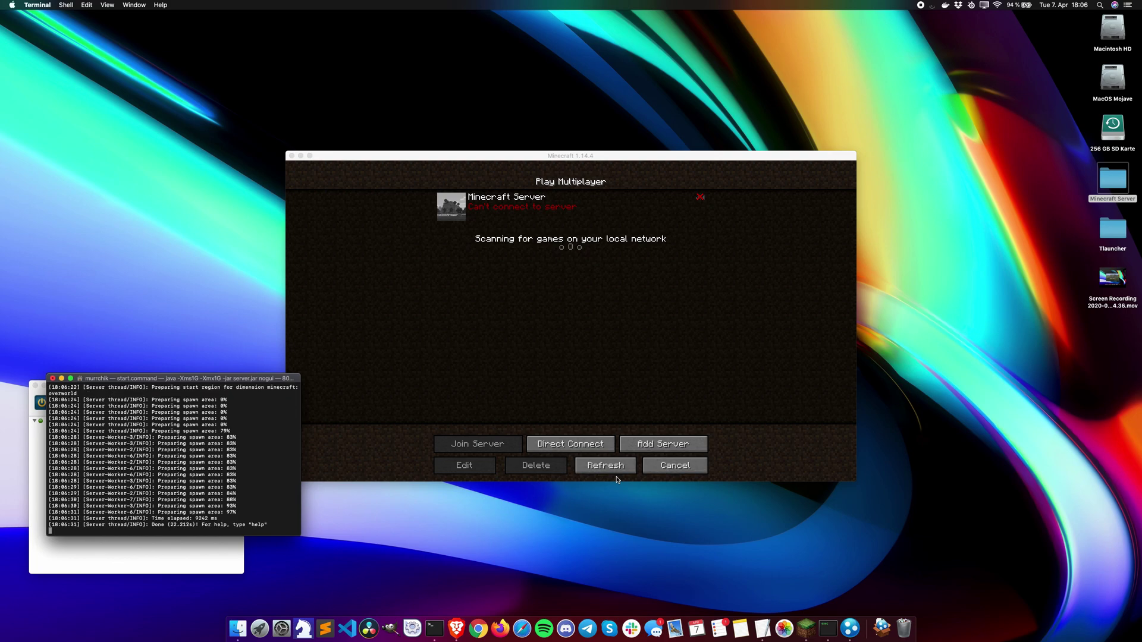
Step: Refresh the server list, join Minecraft Server, and walk toward the sand and water
{"action": "left_click", "coordinate": [615, 468]}
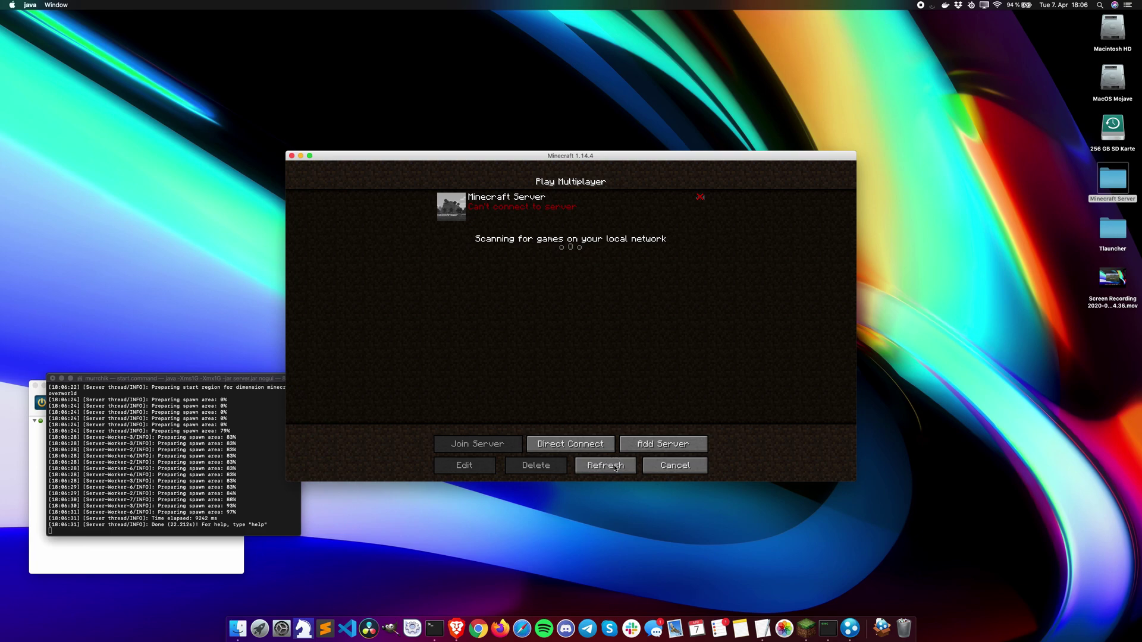
{"action": "left_click", "coordinate": [613, 469]}
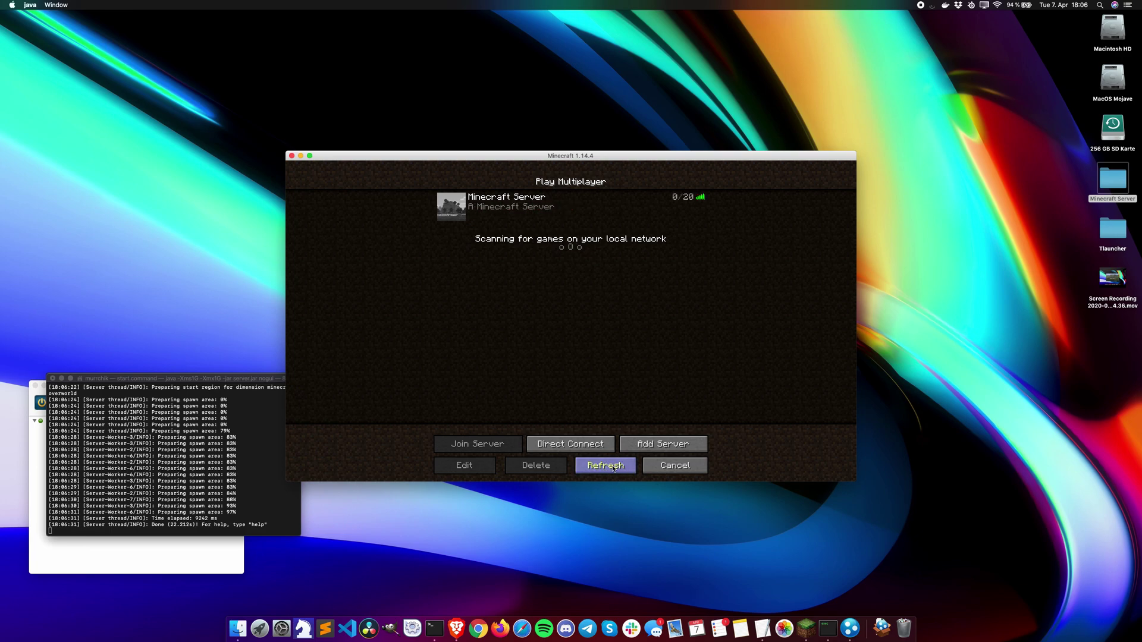
{"action": "left_click", "coordinate": [456, 207]}
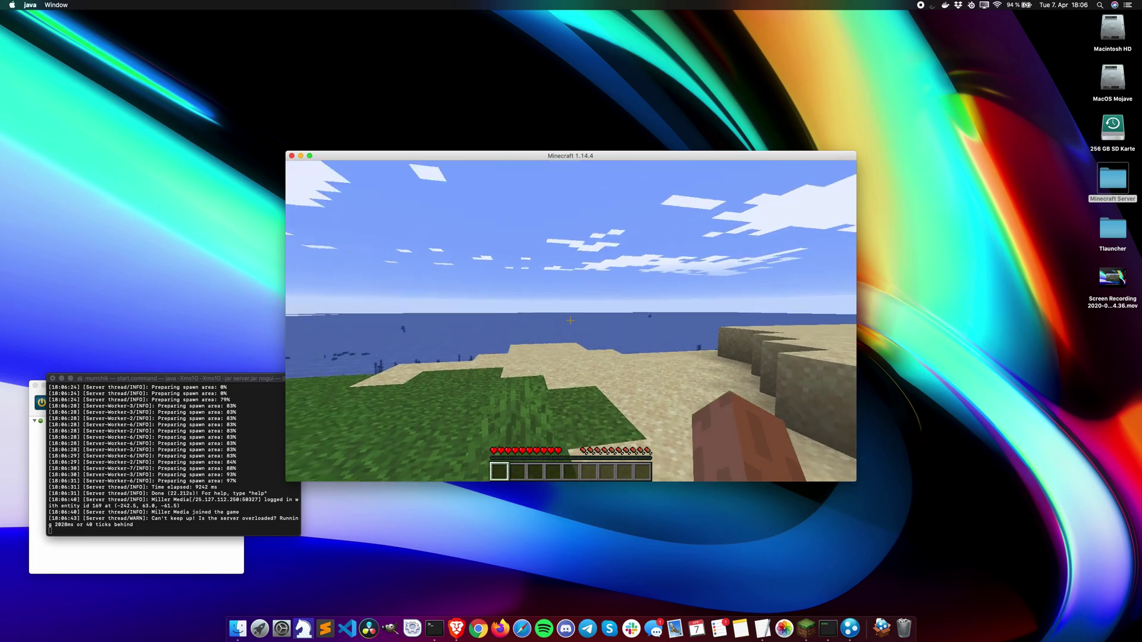
{"action": "key", "text": "w"}
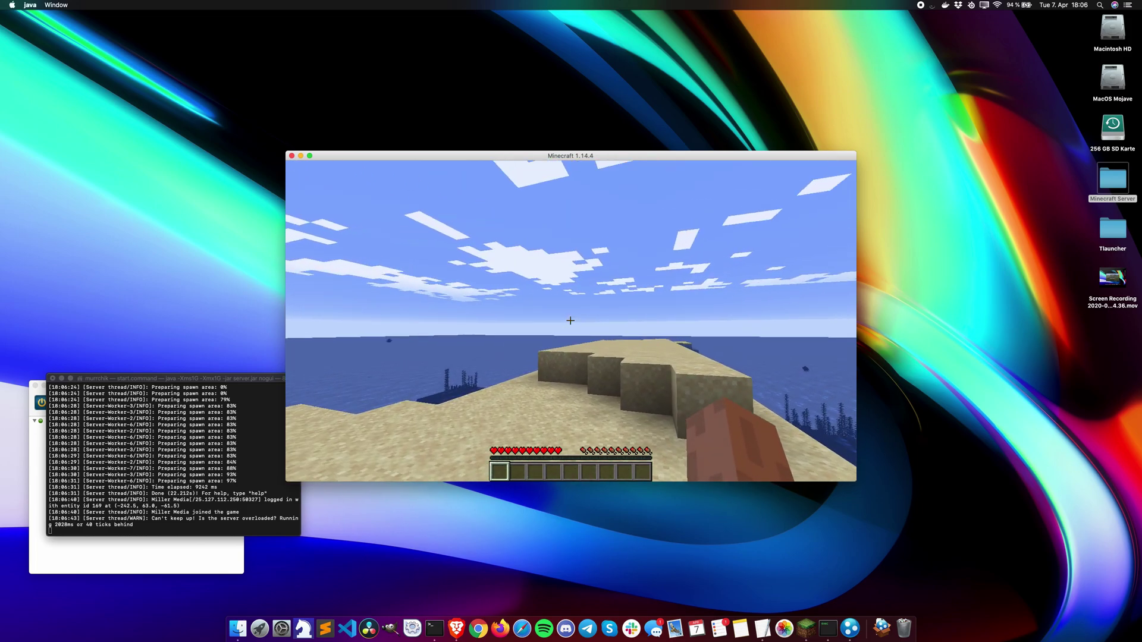
{"action": "mouse_move", "coordinate": [570, 320]}
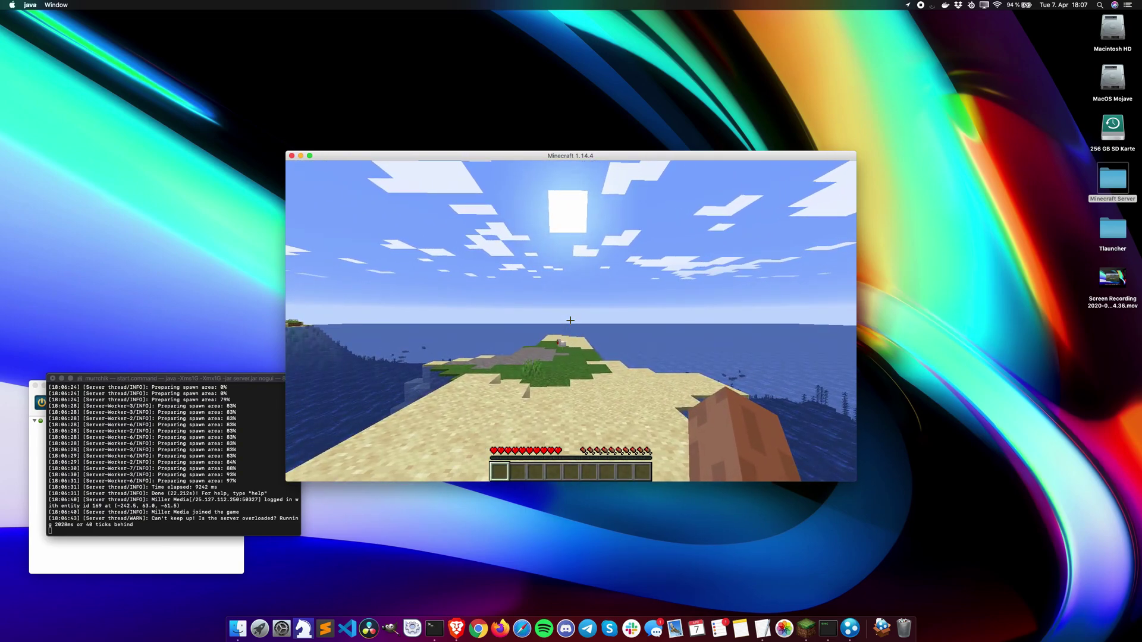
Step: Disconnect from the server and return to the Minecraft title screen
{"action": "key", "text": "Escape"}
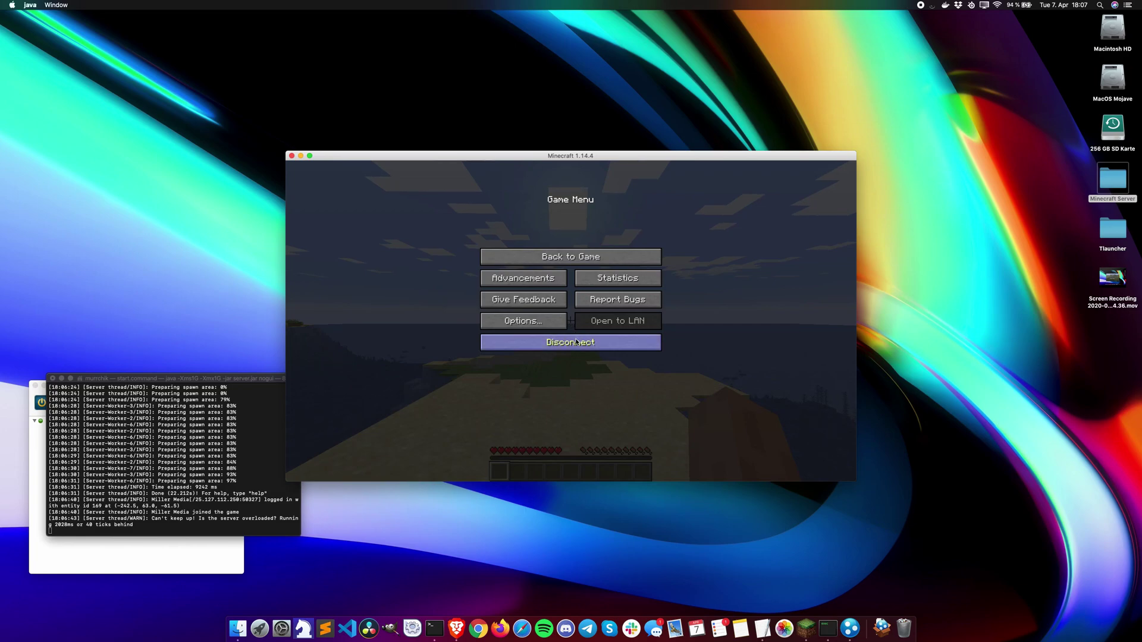
{"action": "left_click", "coordinate": [575, 342]}
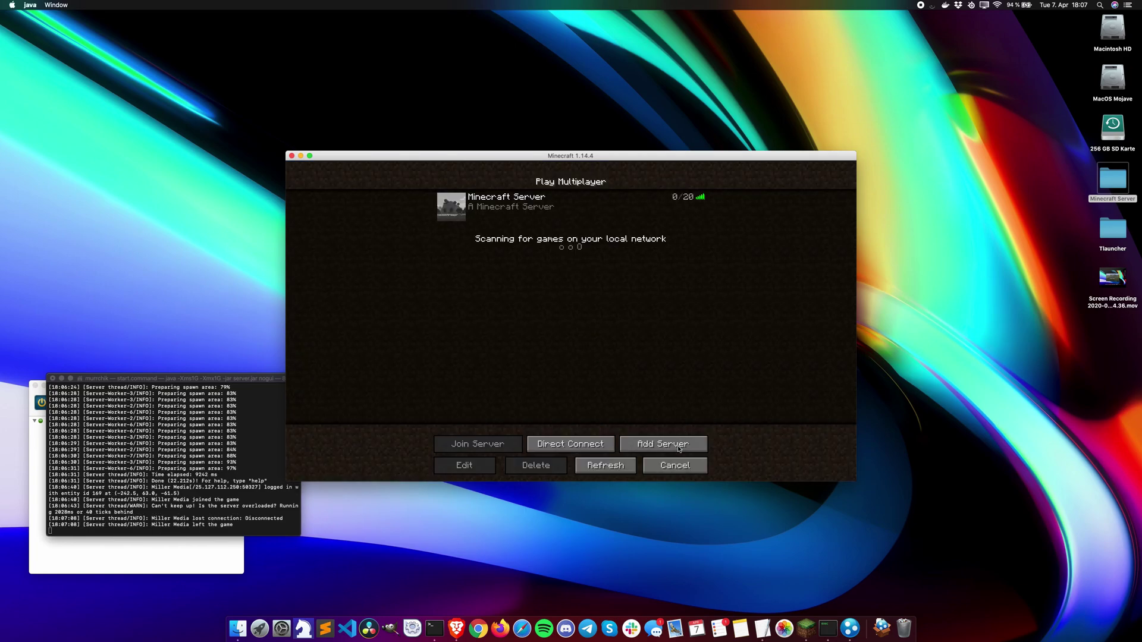
{"action": "left_click", "coordinate": [671, 466]}
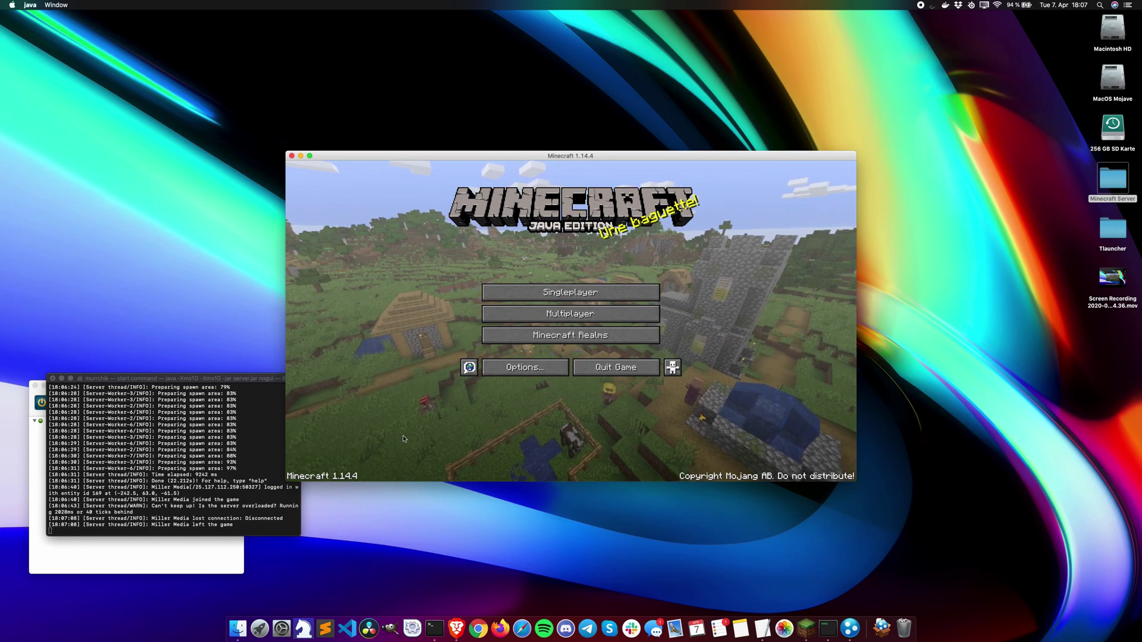
Step: Enter stop in the server console, close the Terminal window, and switch to Brave
{"action": "left_click", "coordinate": [216, 531]}
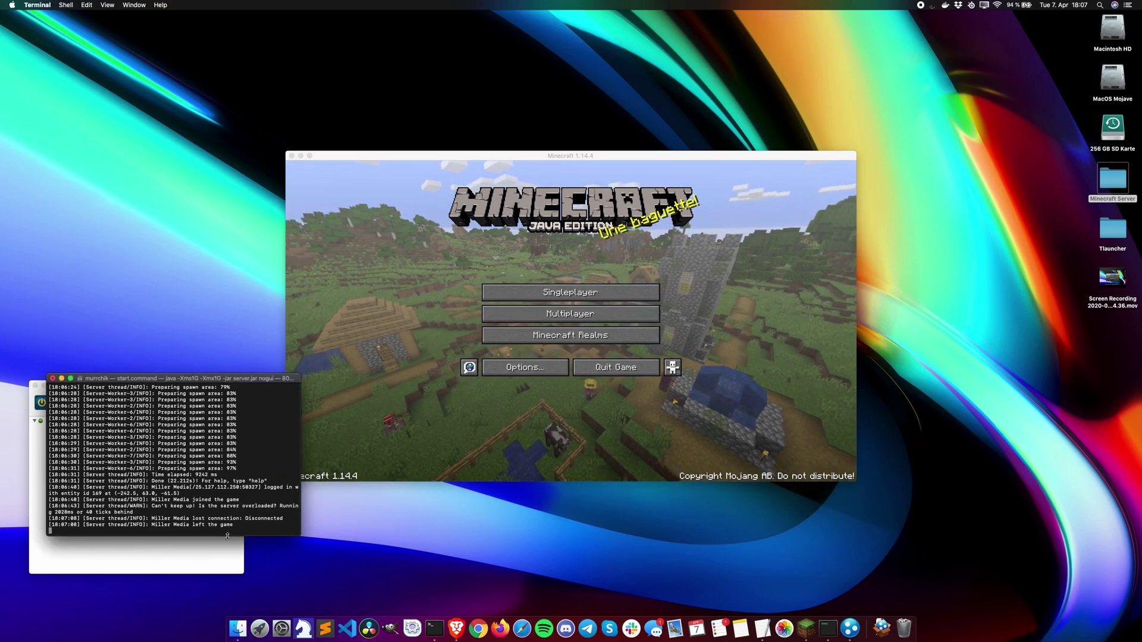
{"action": "type", "text": "stop"}
{"action": "key", "text": "Return"}
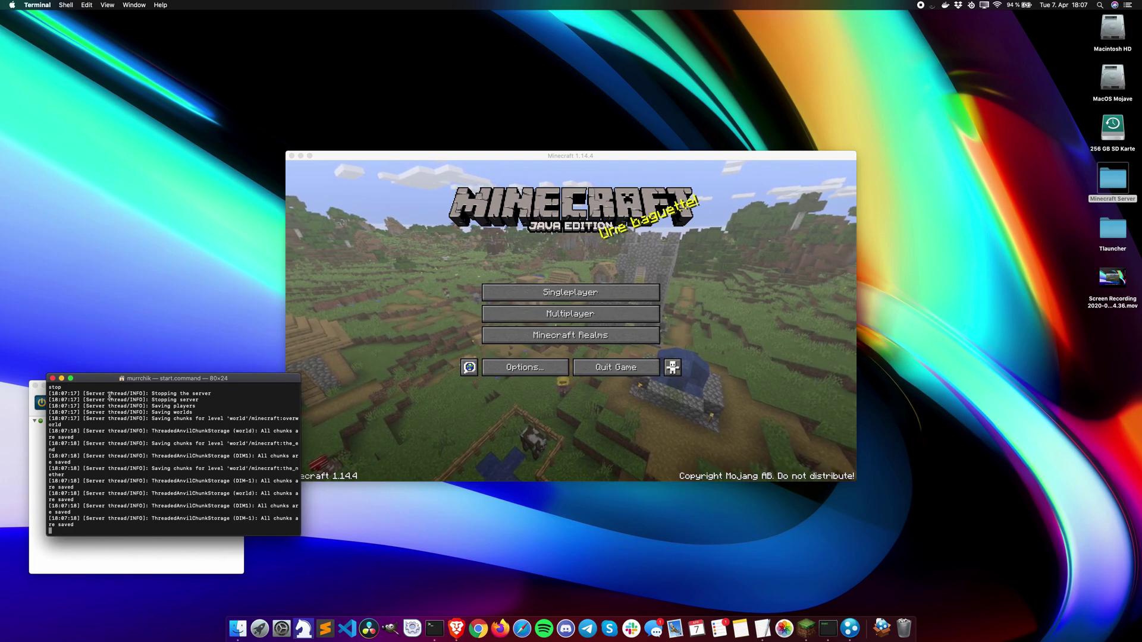
{"action": "left_click", "coordinate": [53, 378]}
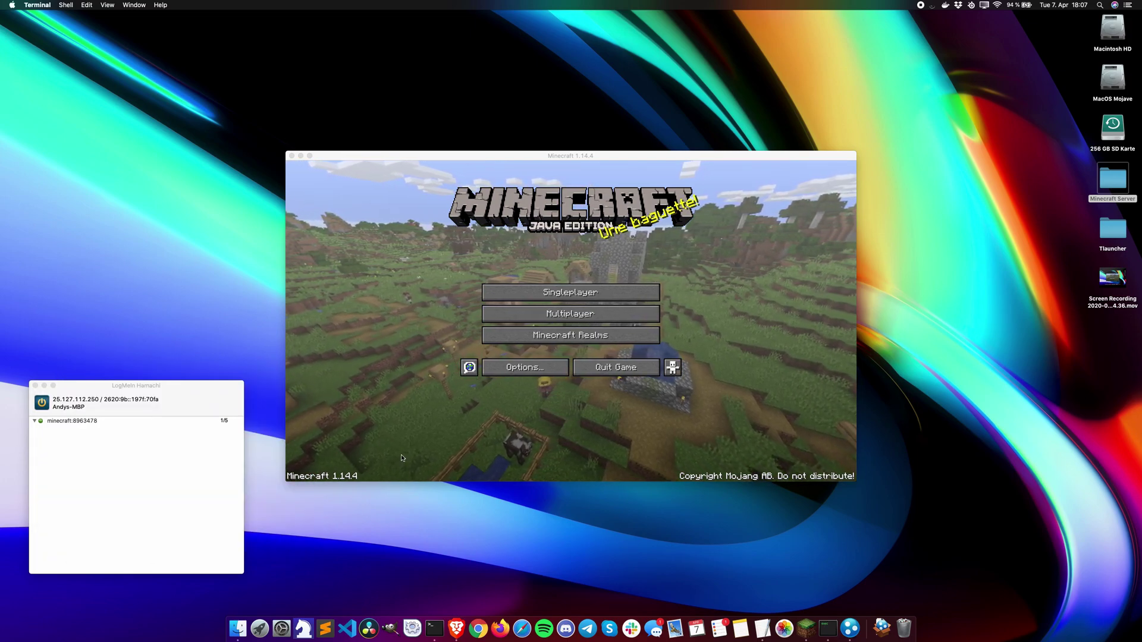
{"action": "left_click", "coordinate": [456, 629]}
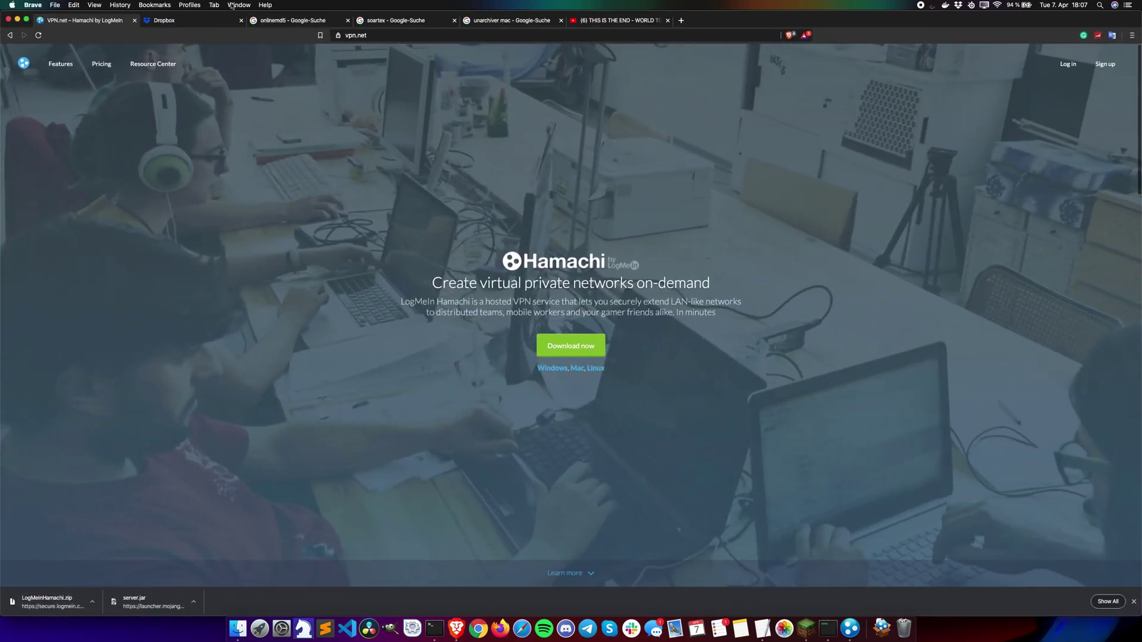
Step: Close the Hamachi tab and the dropbox.com install page, returning to Google's 'soartex' search results
{"action": "left_click", "coordinate": [134, 20]}
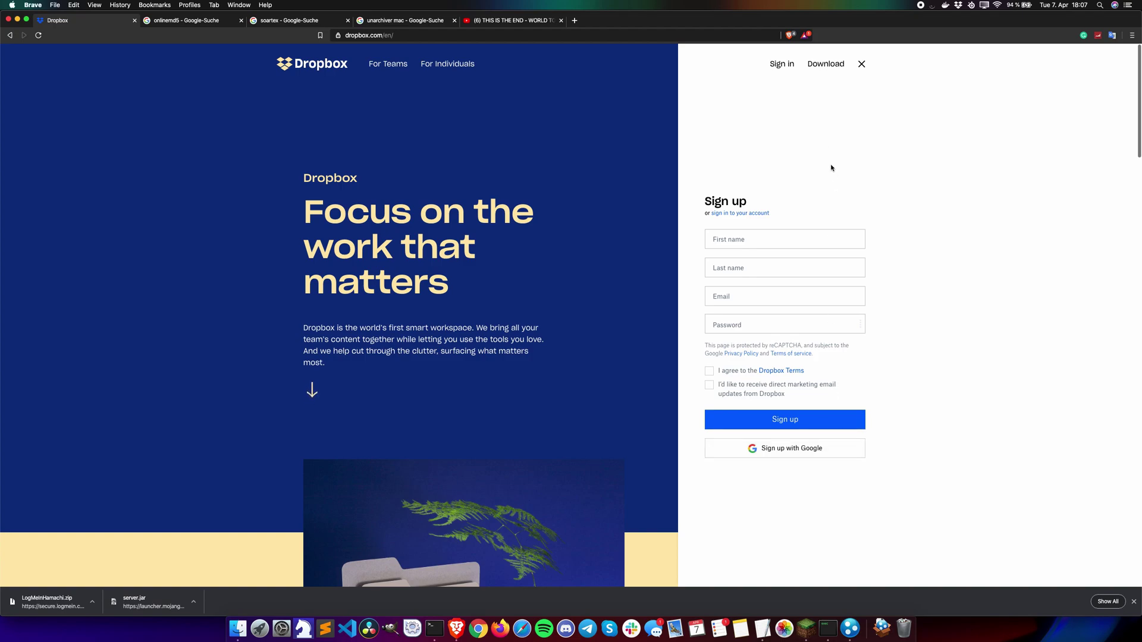
{"action": "left_click", "coordinate": [826, 64]}
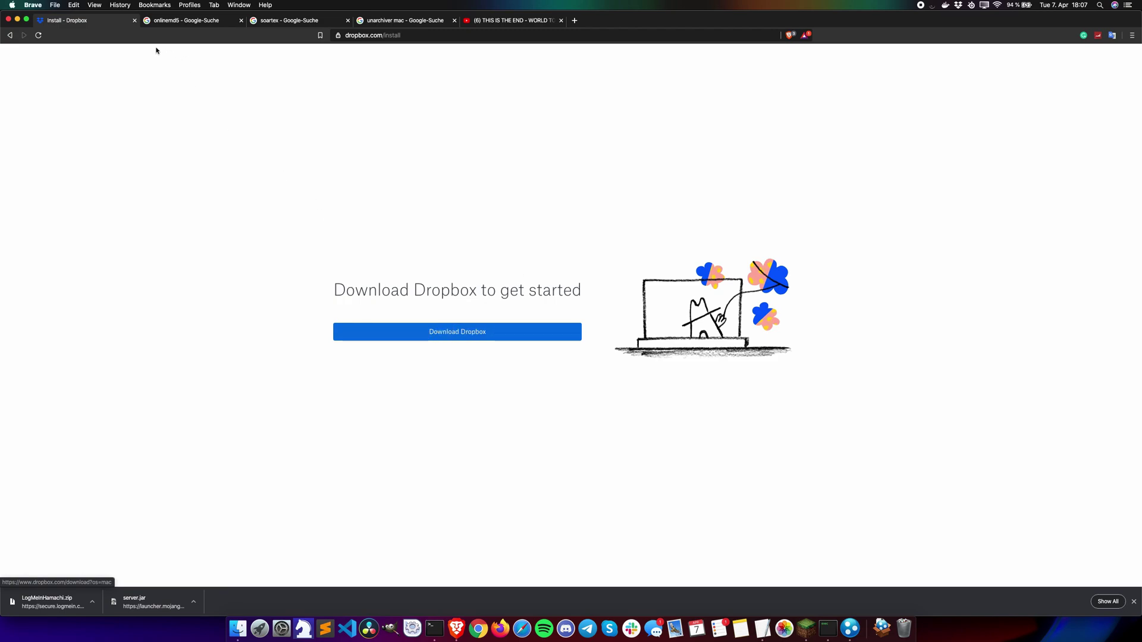
{"action": "left_click", "coordinate": [134, 21]}
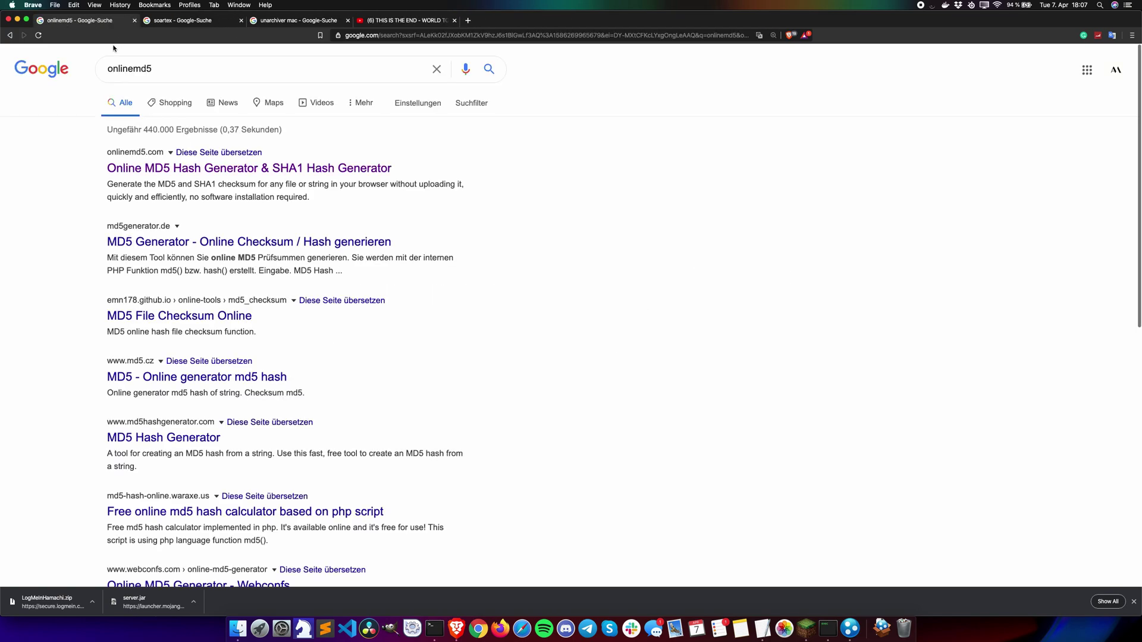
{"action": "left_click", "coordinate": [178, 22]}
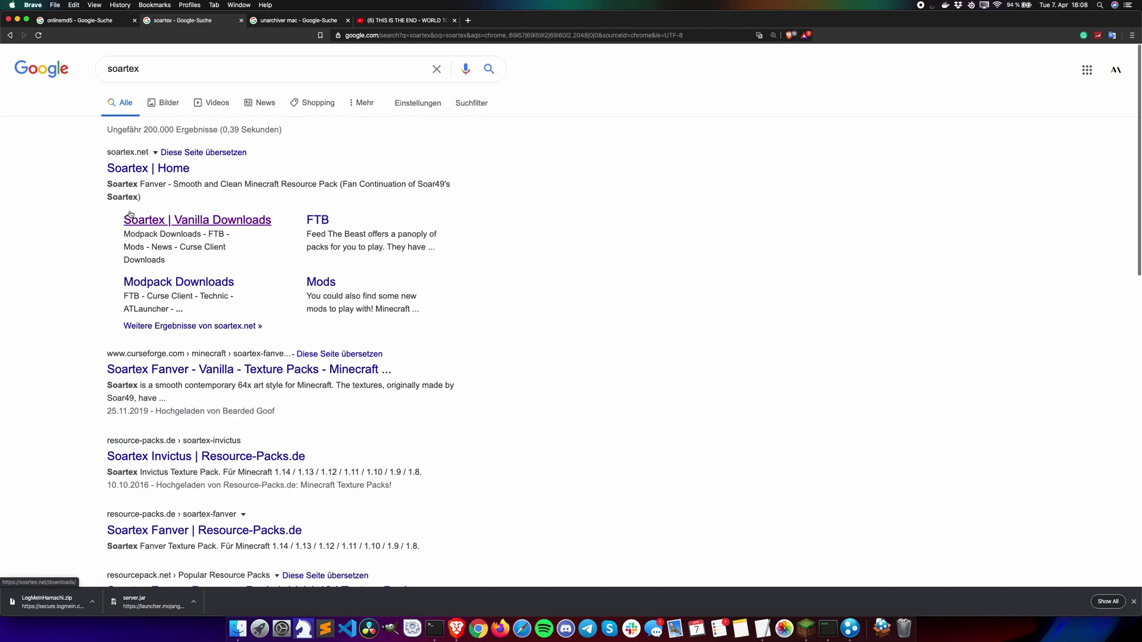
{"action": "left_click_drag", "start_coordinate": [160, 69], "coordinate": [102, 69]}
{"action": "left_click", "coordinate": [68, 162]}
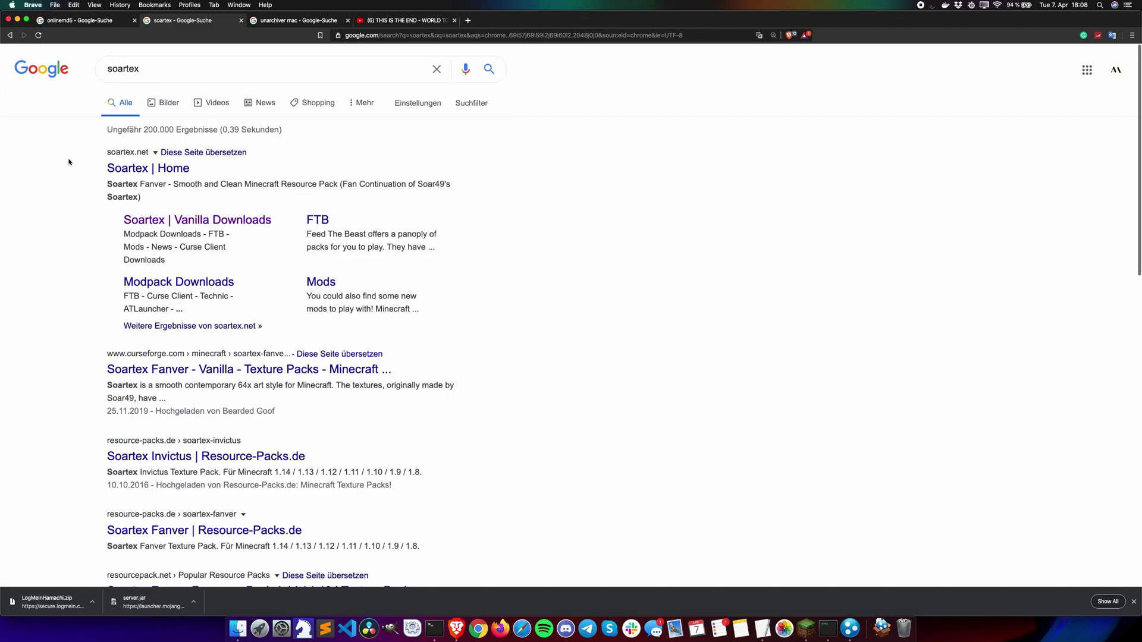
Step: On the Soartex | Vanilla Downloads page, download Fanver v6.0.5 for Minecraft 1.14.x
{"action": "left_click", "coordinate": [189, 225]}
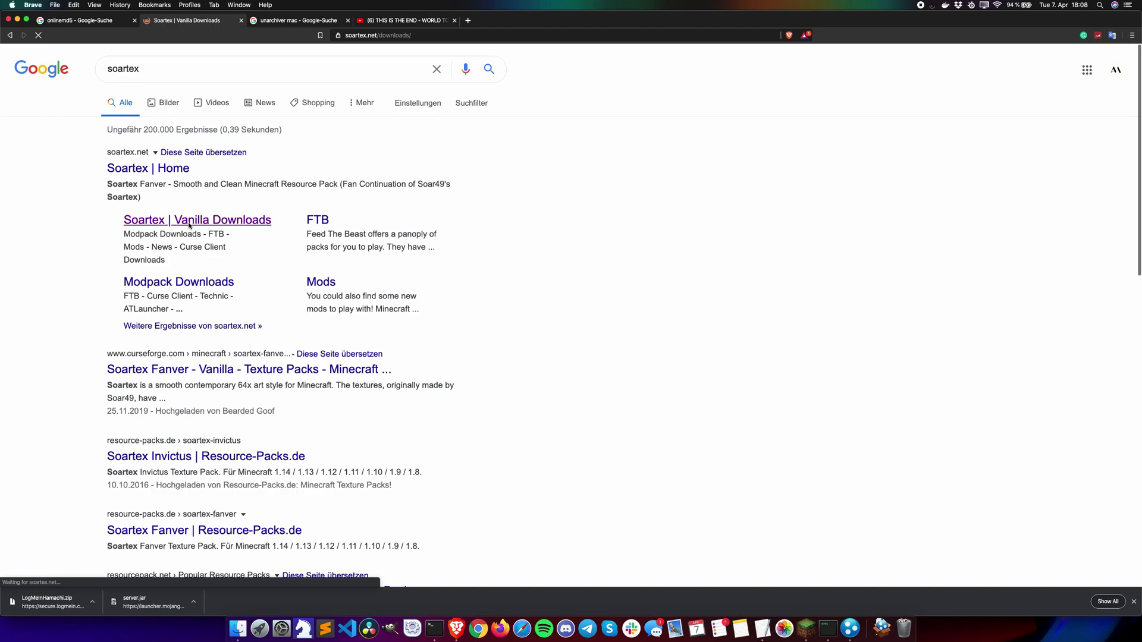
{"action": "scroll", "coordinate": [458, 409], "scroll_direction": "down", "scroll_amount": 5}
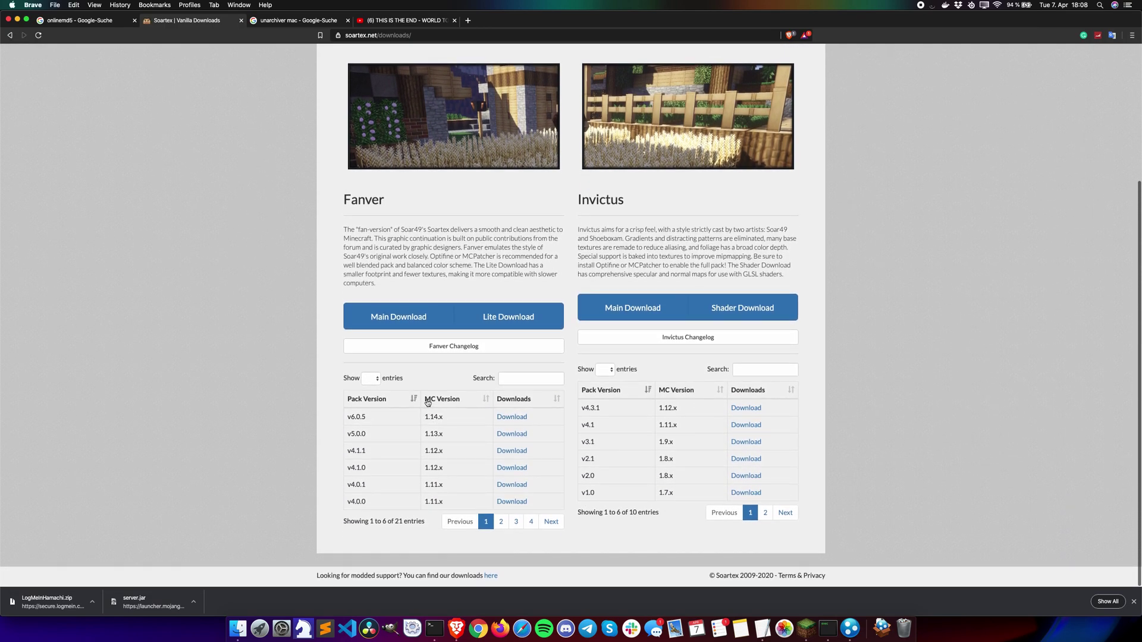
{"action": "left_click", "coordinate": [434, 401]}
{"action": "left_click", "coordinate": [433, 403]}
{"action": "left_click", "coordinate": [38, 35]}
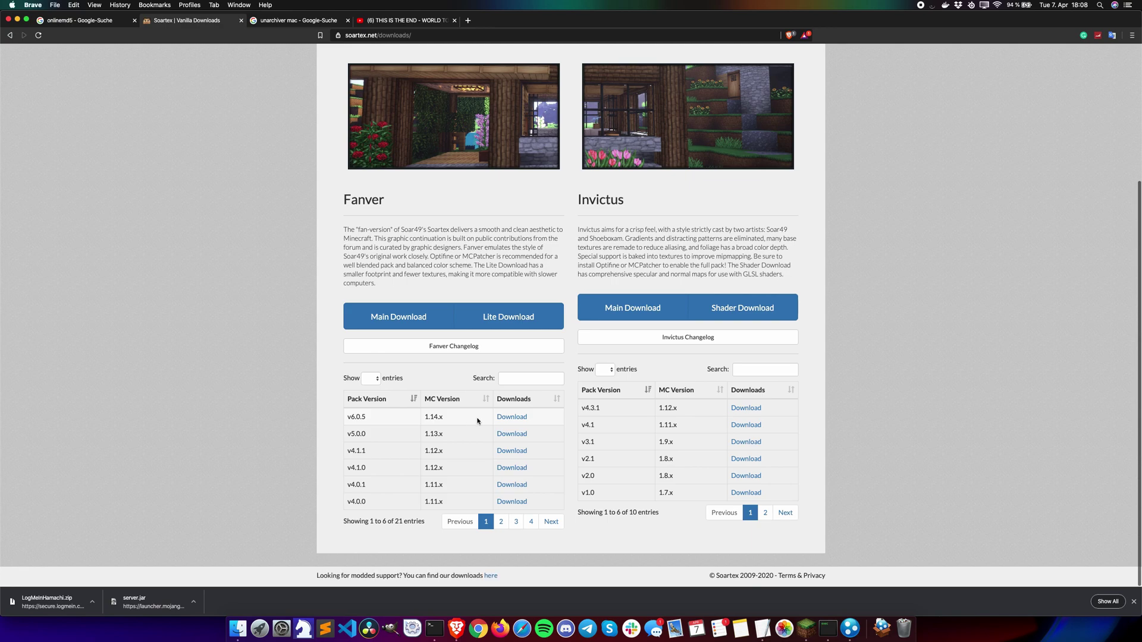
{"action": "left_click", "coordinate": [510, 419]}
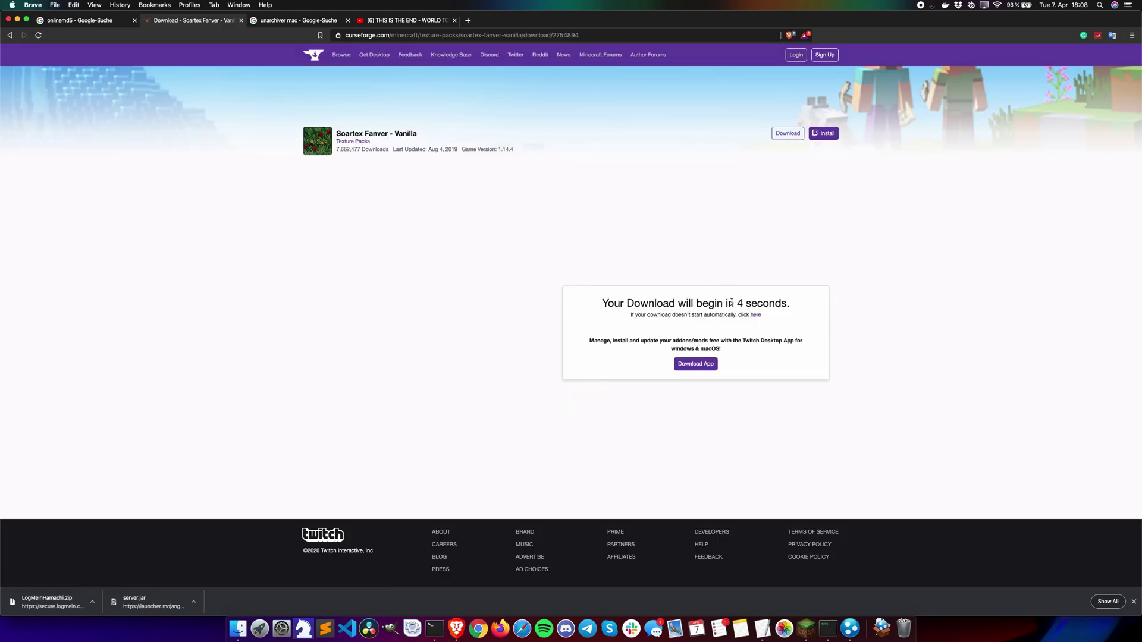
Step: Close the CurseForge tab for Soartex Fanver v6.0.5
{"action": "left_click_drag", "start_coordinate": [734, 304], "coordinate": [766, 305]}
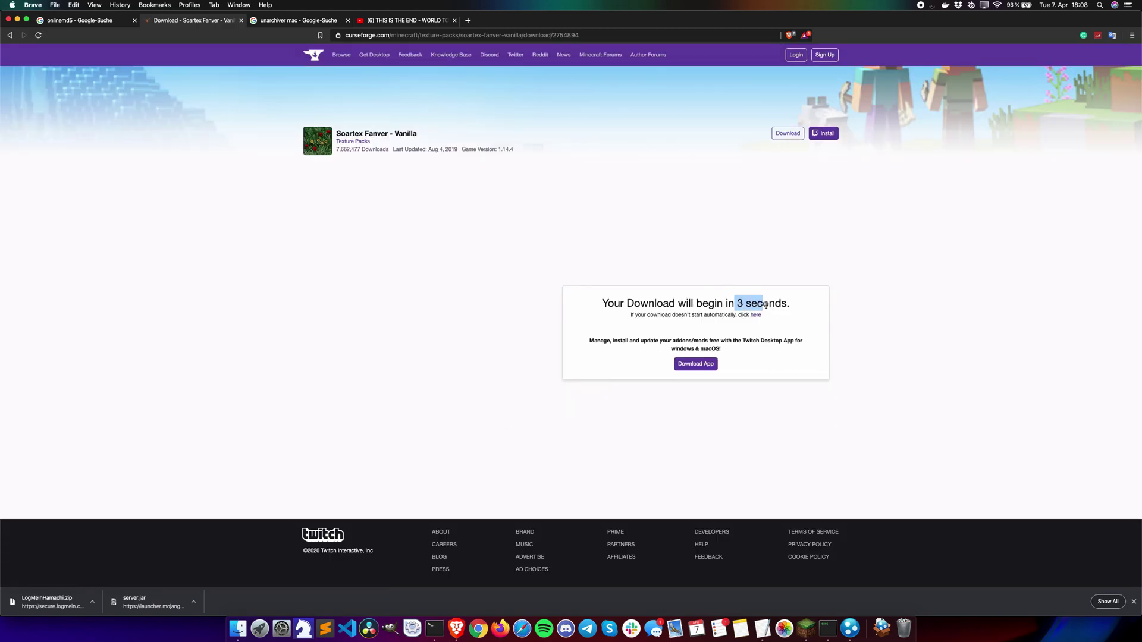
{"action": "left_click", "coordinate": [241, 21]}
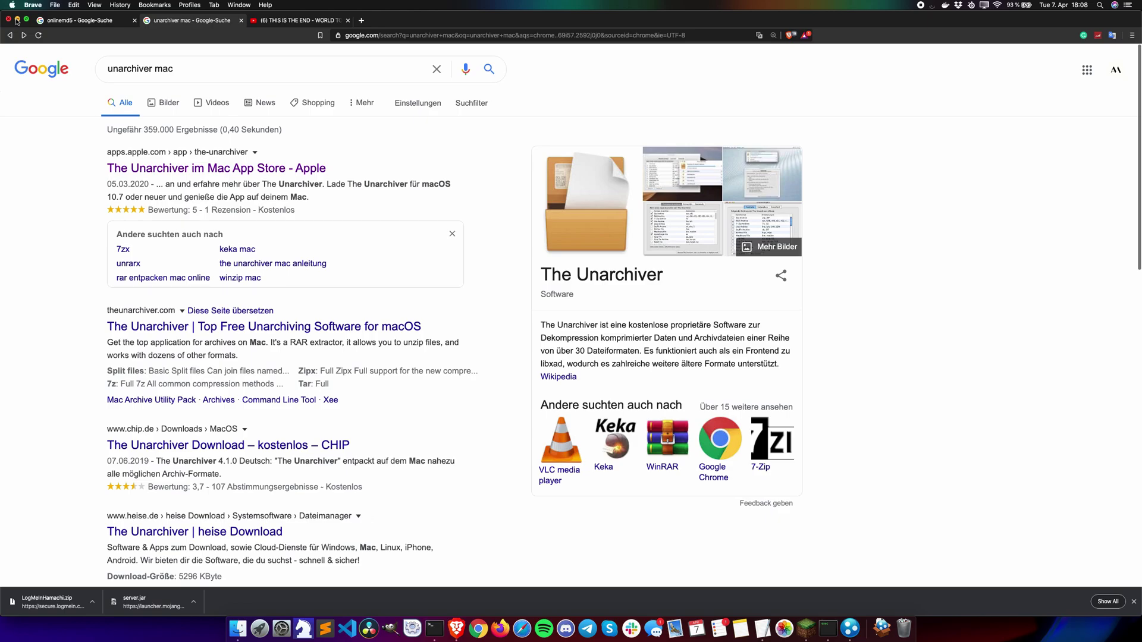
Step: Minimize Brave and copy the Dropbox link of Soartex_Fanver.zip in Dropbox > minecraft
{"action": "left_click", "coordinate": [18, 20]}
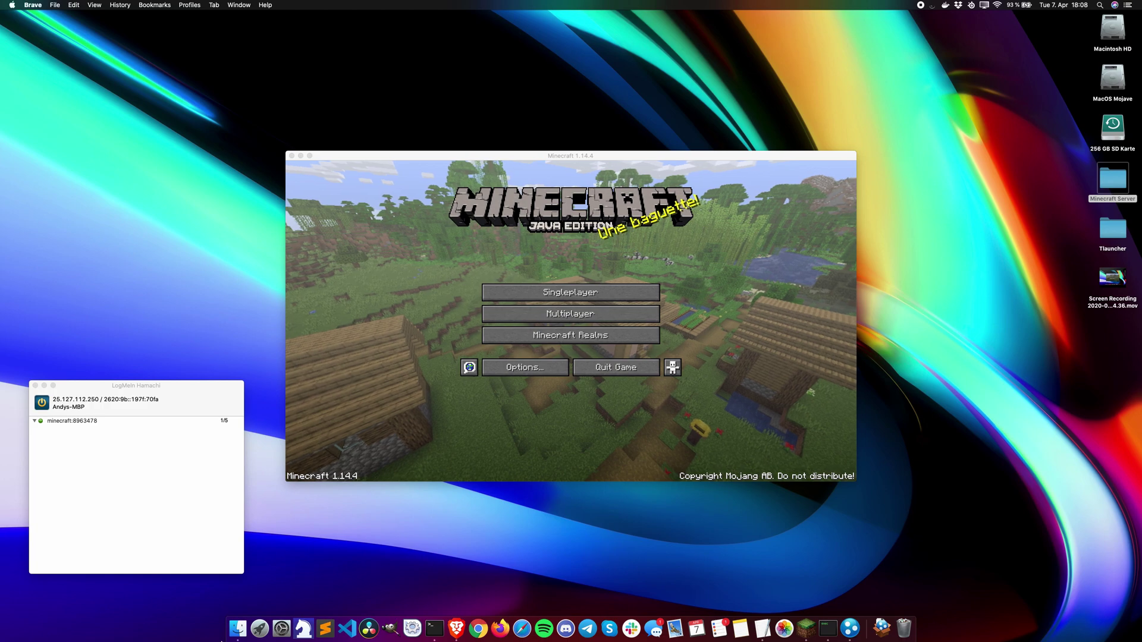
{"action": "left_click", "coordinate": [239, 630]}
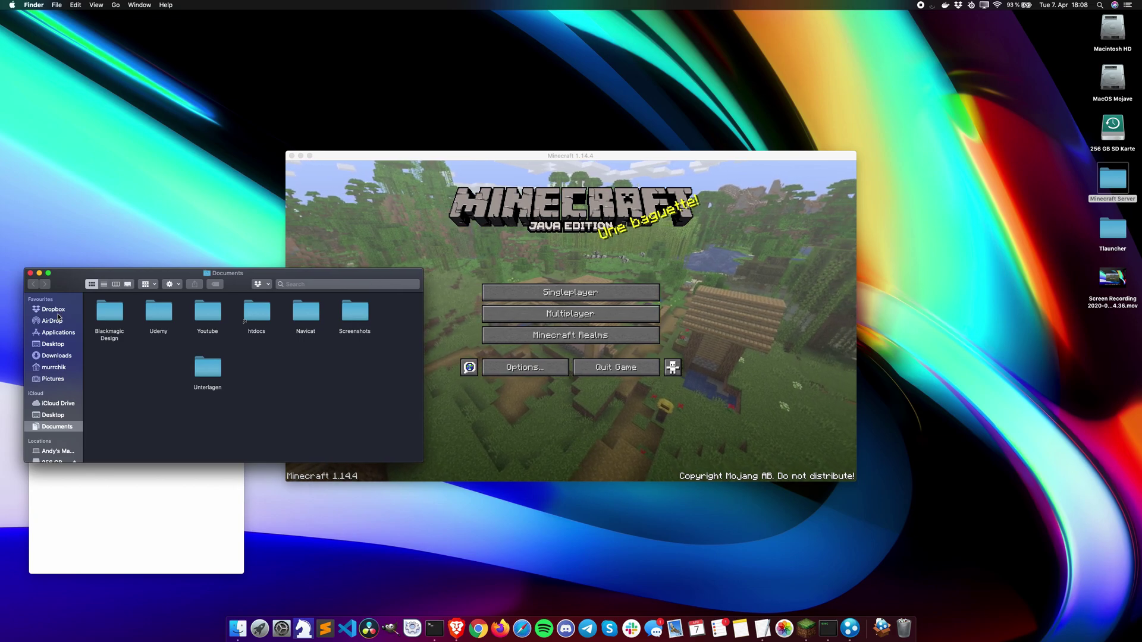
{"action": "left_click", "coordinate": [58, 311]}
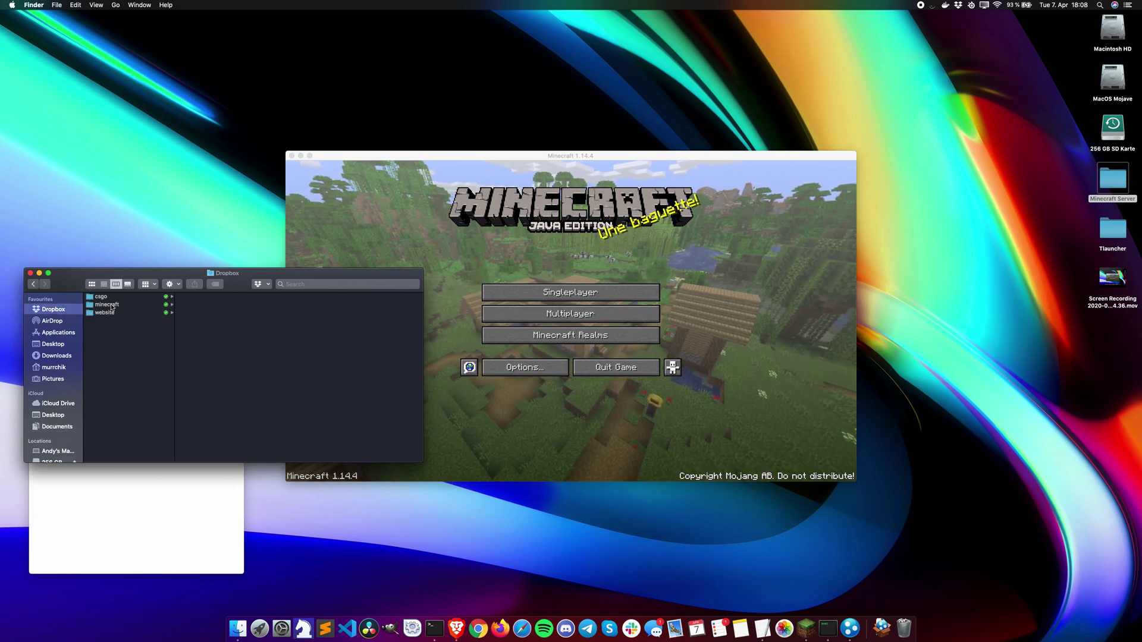
{"action": "left_click", "coordinate": [110, 305]}
{"action": "left_click", "coordinate": [209, 297]}
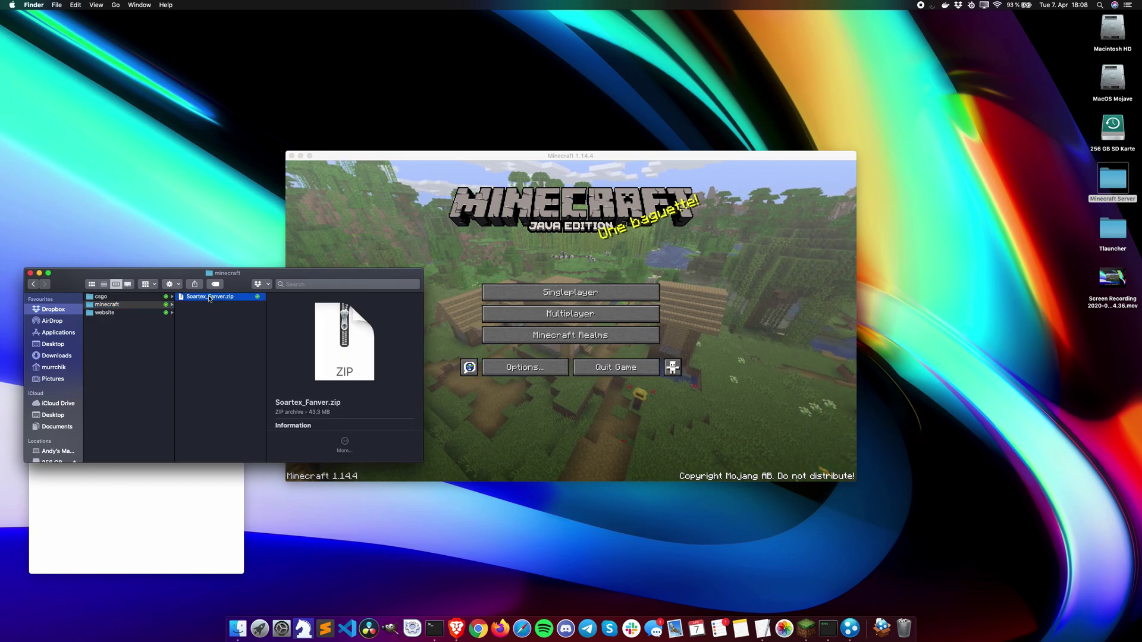
{"action": "right_click", "coordinate": [209, 298]}
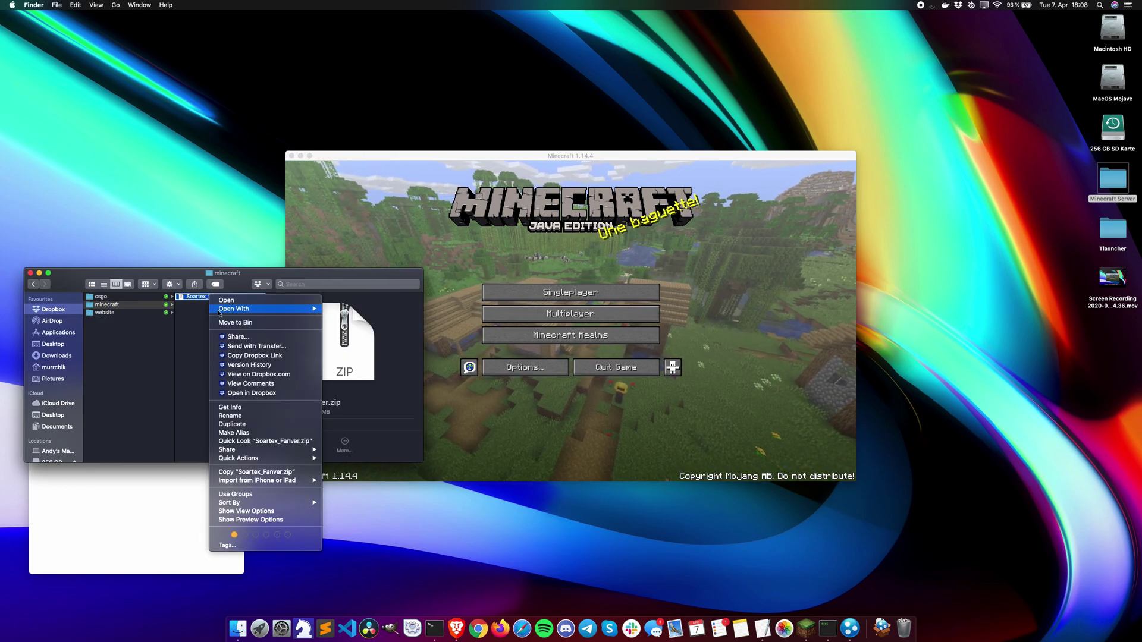
{"action": "left_click", "coordinate": [256, 356]}
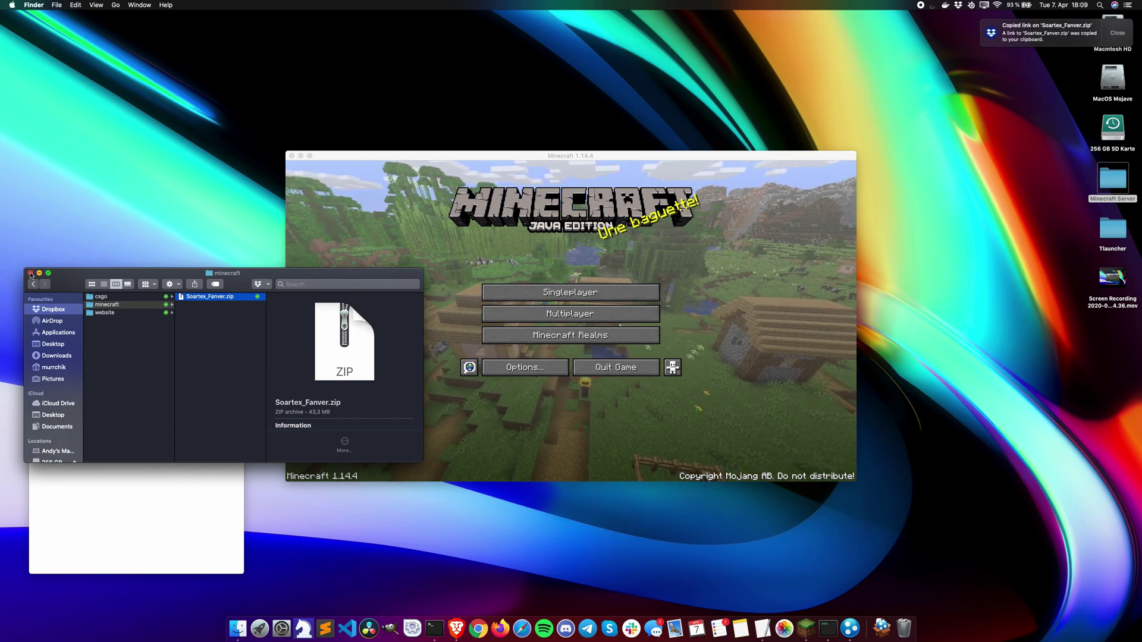
{"action": "left_click", "coordinate": [30, 273]}
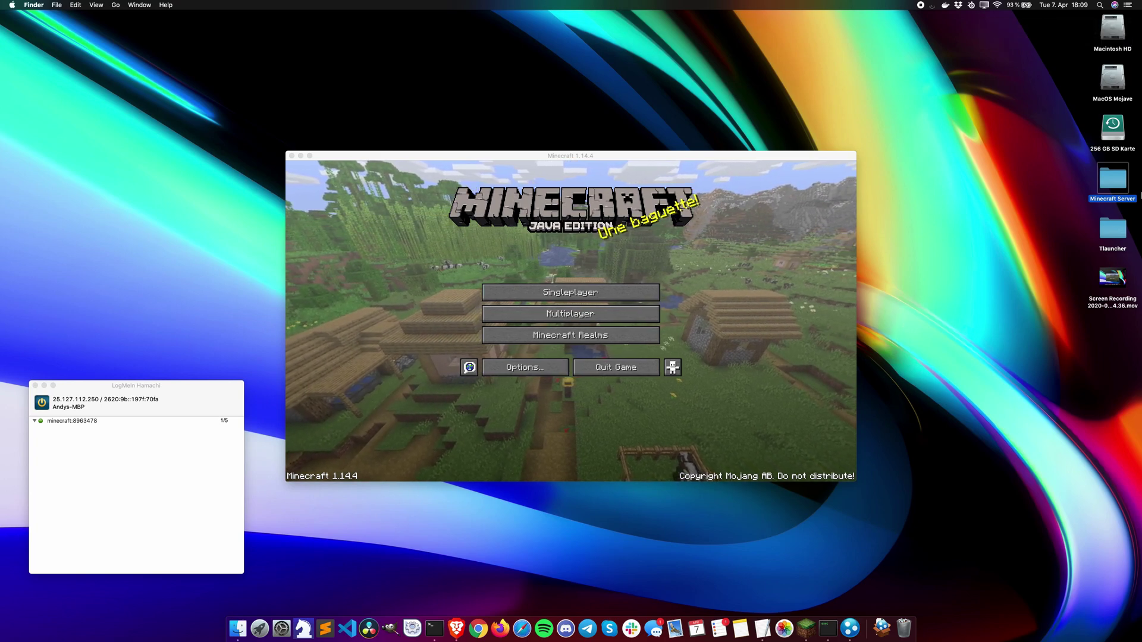
Step: Open server.properties from the Minecraft Server folder with TextEdit.app via Open With > Other…
{"action": "key", "text": "super+o"}
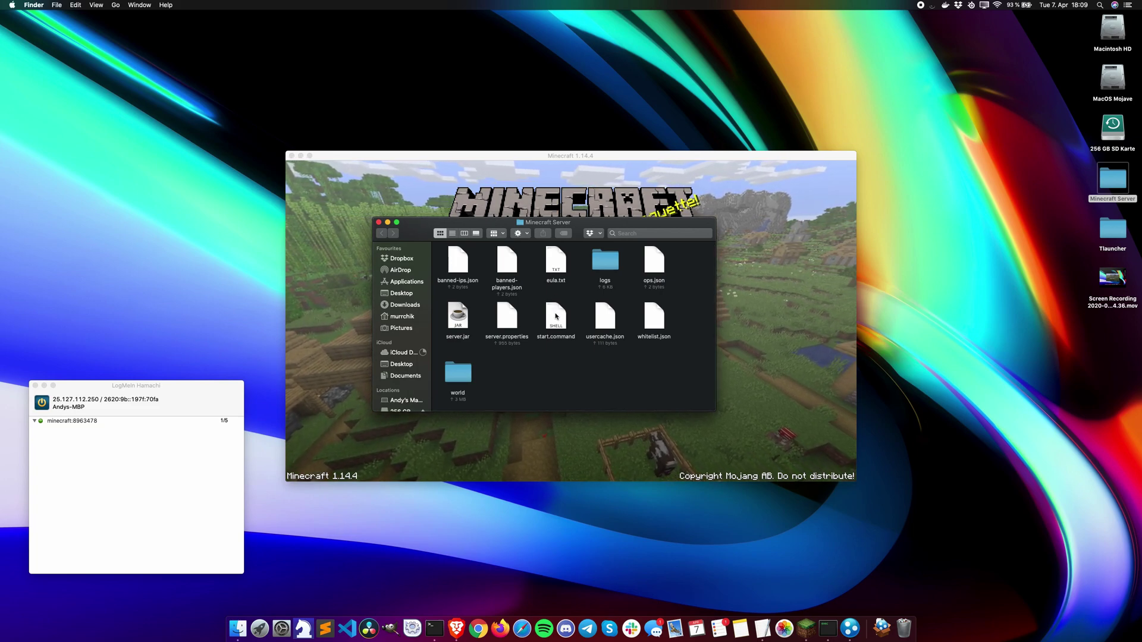
{"action": "left_click", "coordinate": [502, 321]}
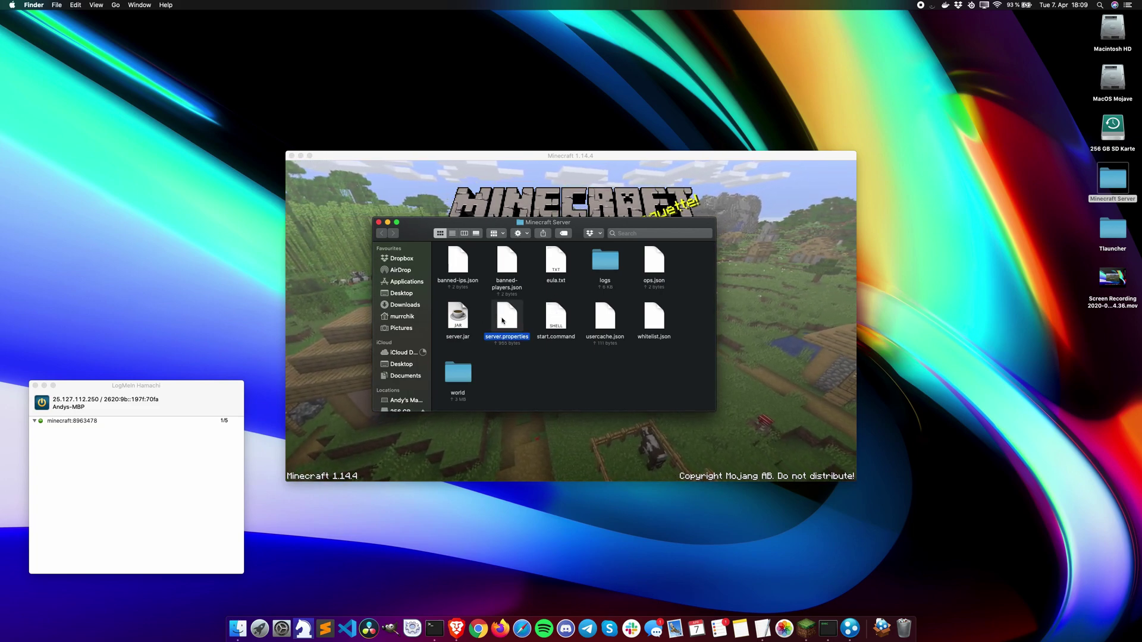
{"action": "right_click", "coordinate": [503, 320]}
{"action": "mouse_move", "coordinate": [513, 331]}
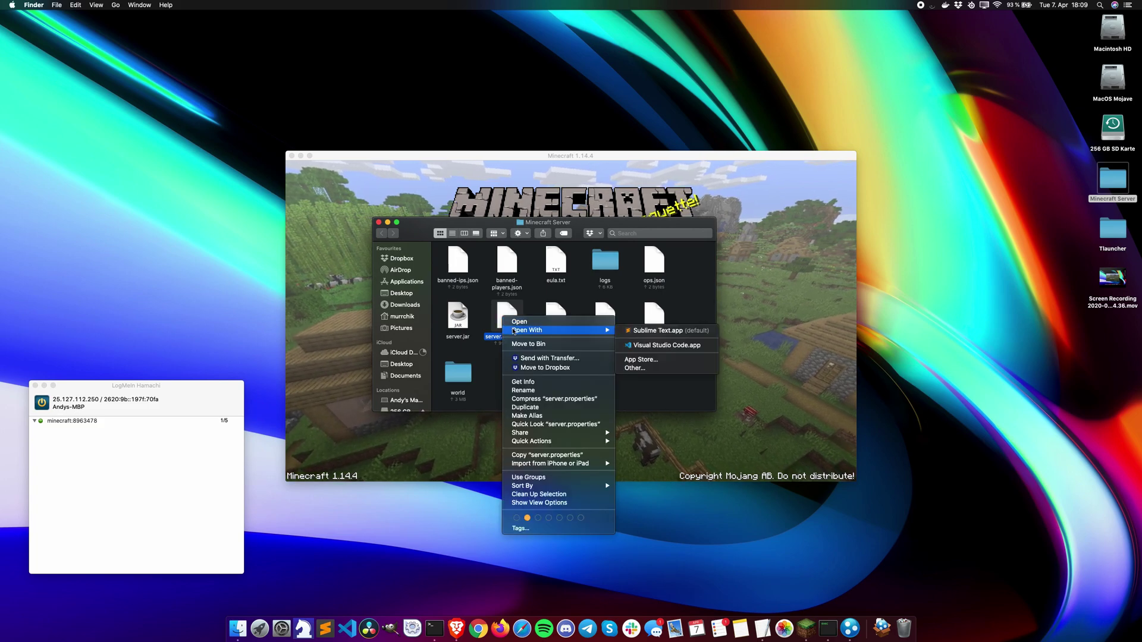
{"action": "left_click", "coordinate": [635, 368]}
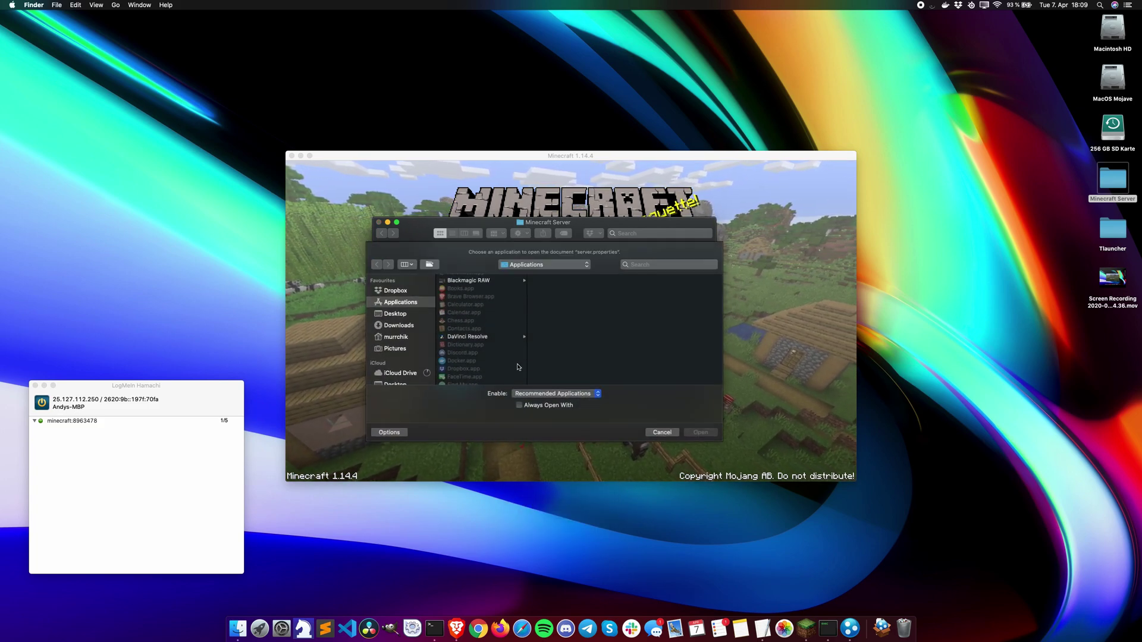
{"action": "scroll", "coordinate": [472, 313], "scroll_direction": "down", "scroll_amount": 15}
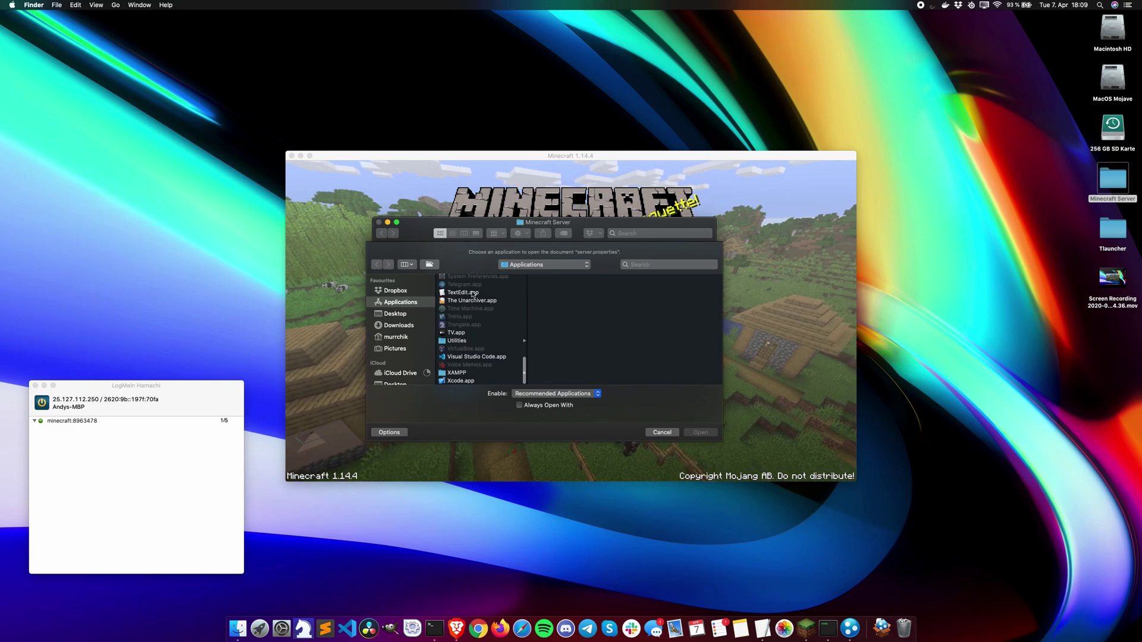
{"action": "left_click", "coordinate": [463, 292]}
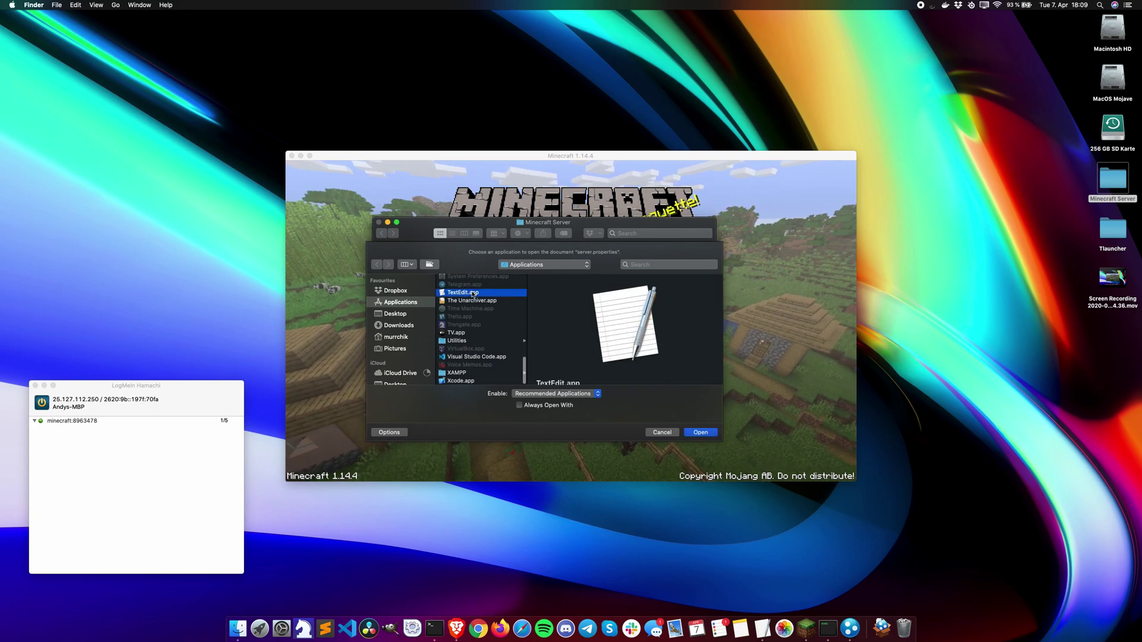
{"action": "left_click", "coordinate": [699, 432]}
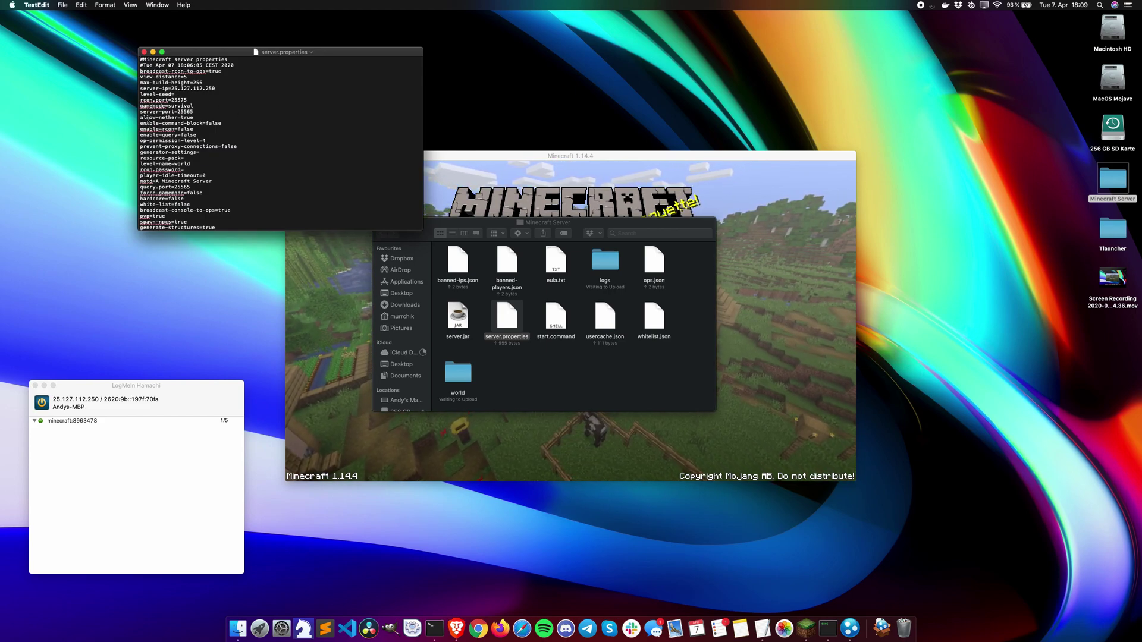
Step: Paste the Soartex_Fanver.zip Dropbox link after resource-pack=, changing its ending to dl=1
{"action": "left_click", "coordinate": [198, 160]}
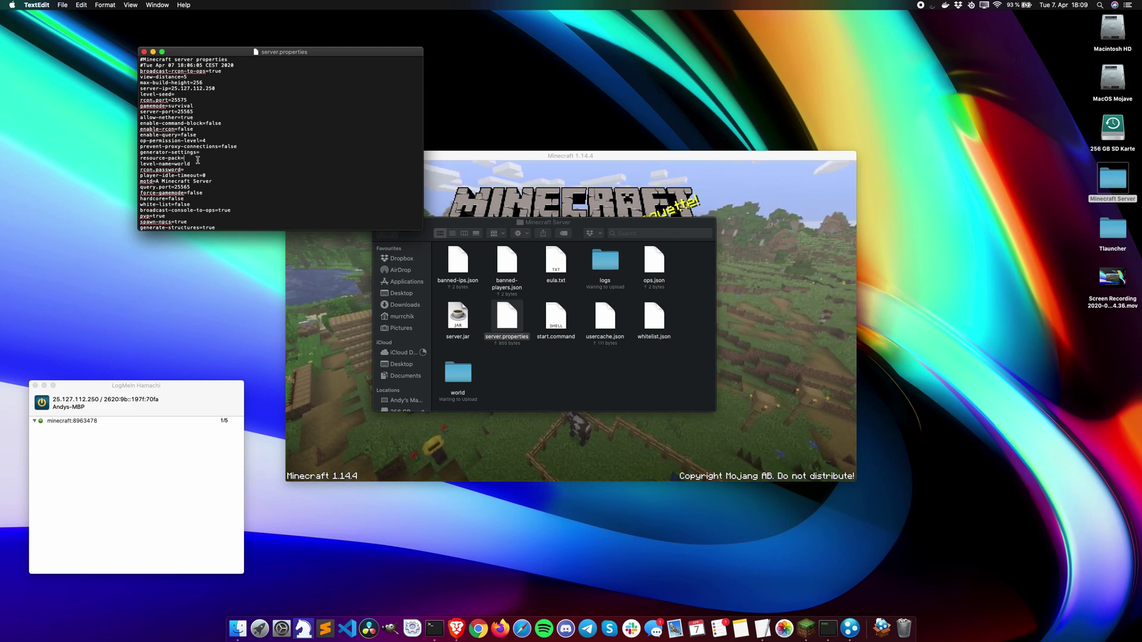
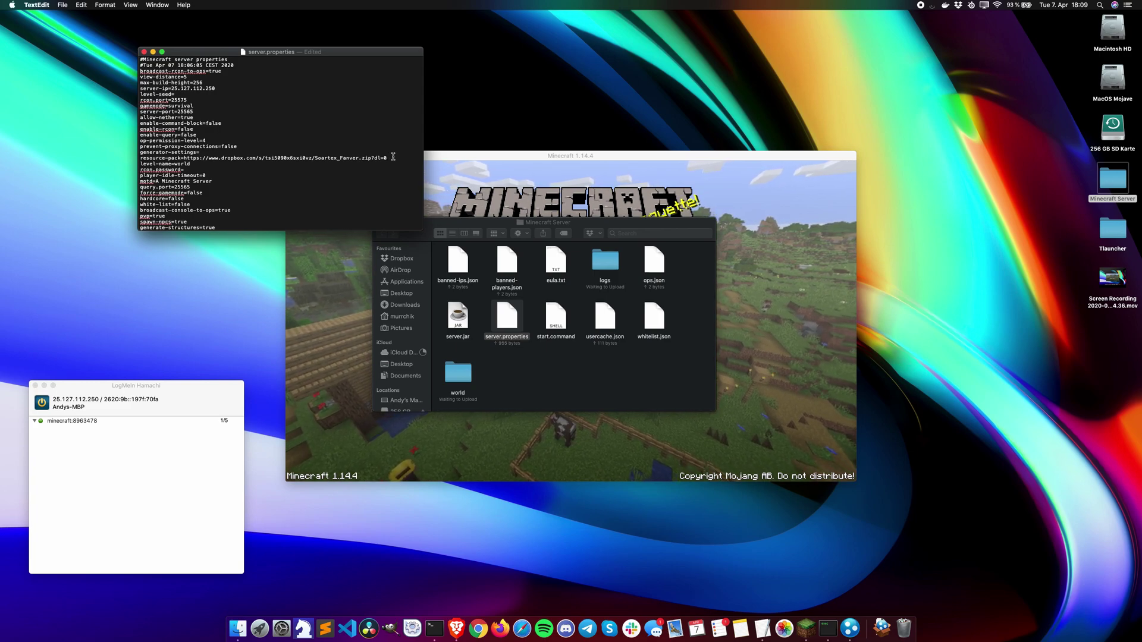
{"action": "type", "text": "1"}
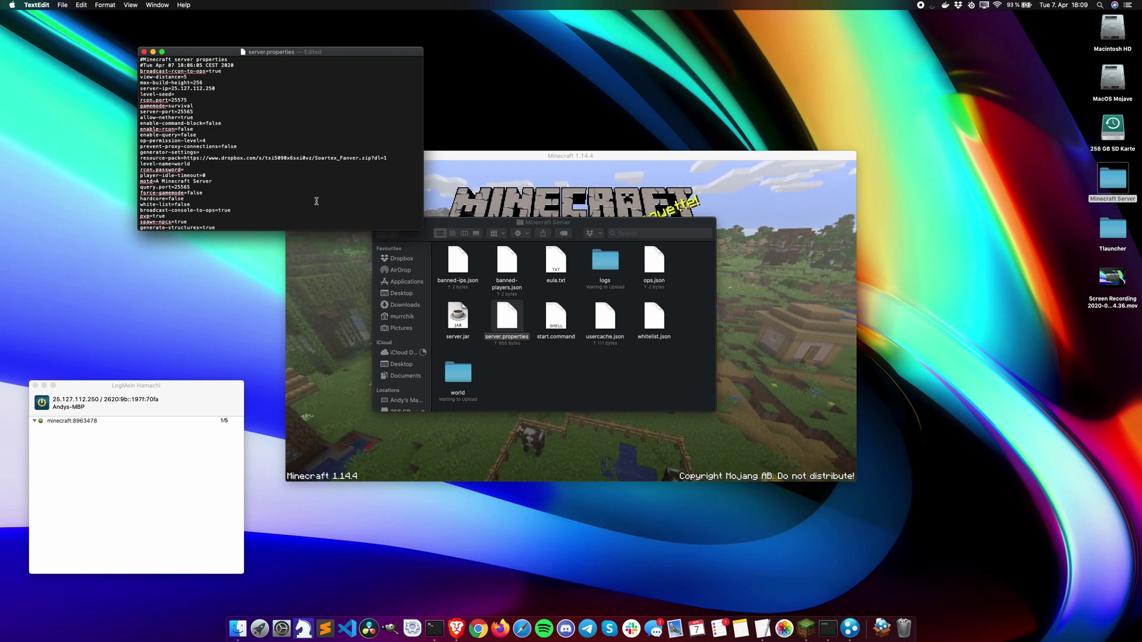
{"action": "left_click", "coordinate": [238, 627]}
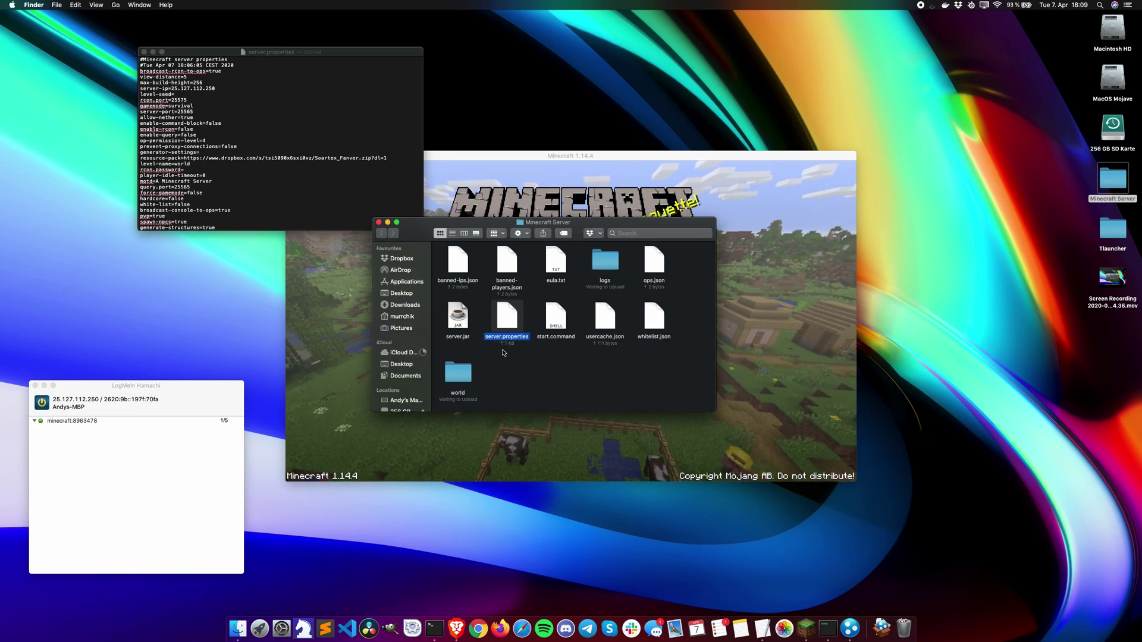
Step: Close the Minecraft Server folder and open onlinemd5.com's Online MD5 Hash Generator in Brave
{"action": "left_click", "coordinate": [380, 223]}
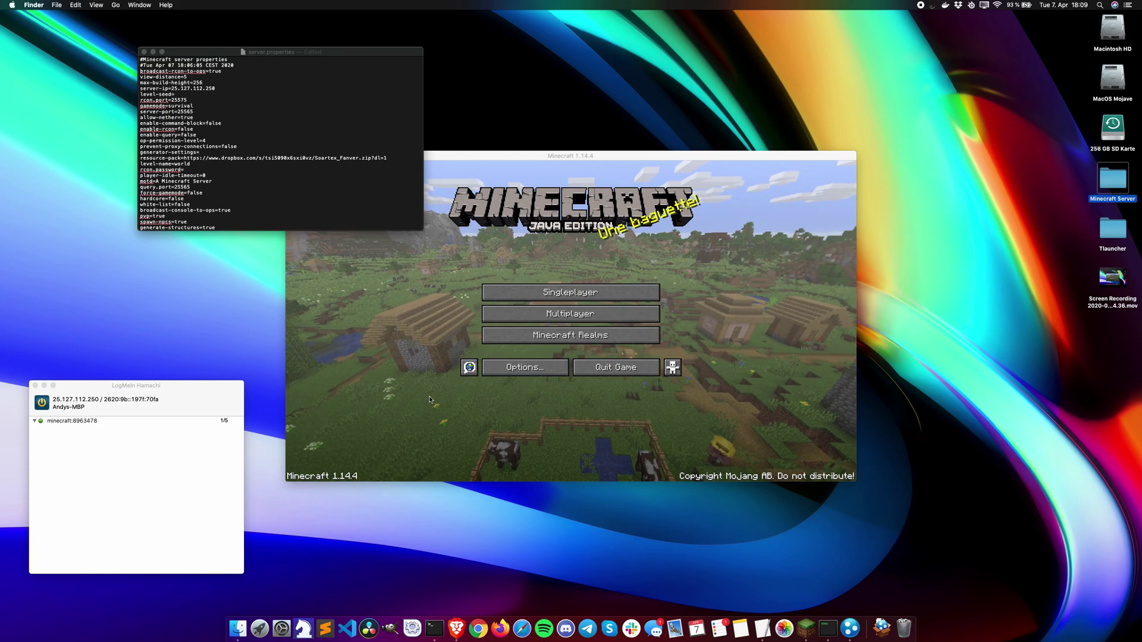
{"action": "left_click", "coordinate": [456, 628]}
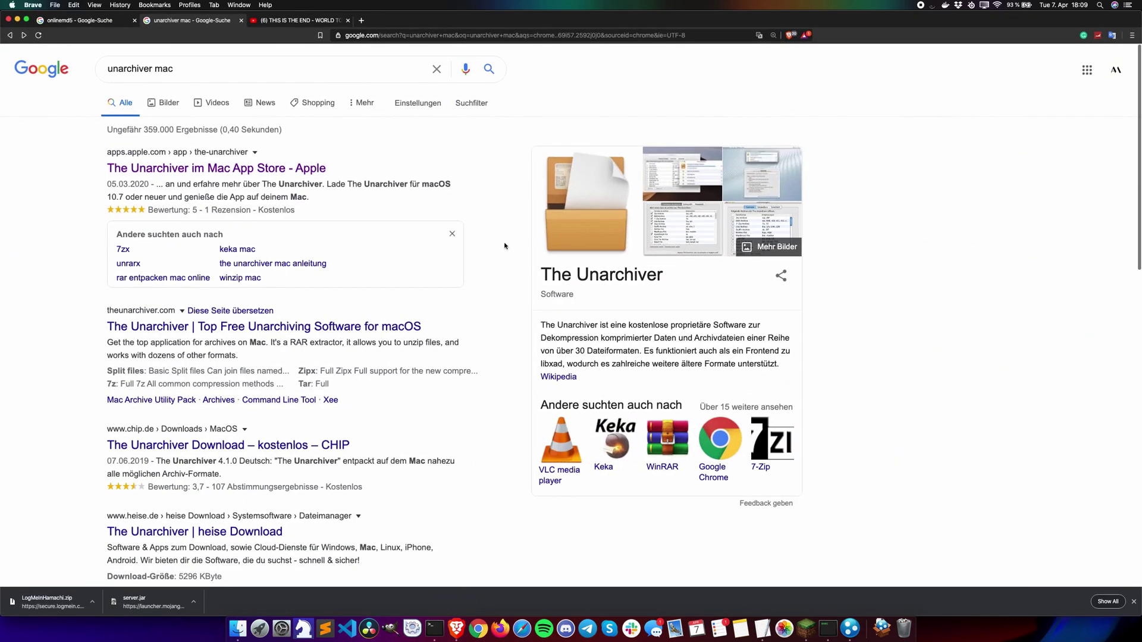
{"action": "left_click", "coordinate": [119, 24]}
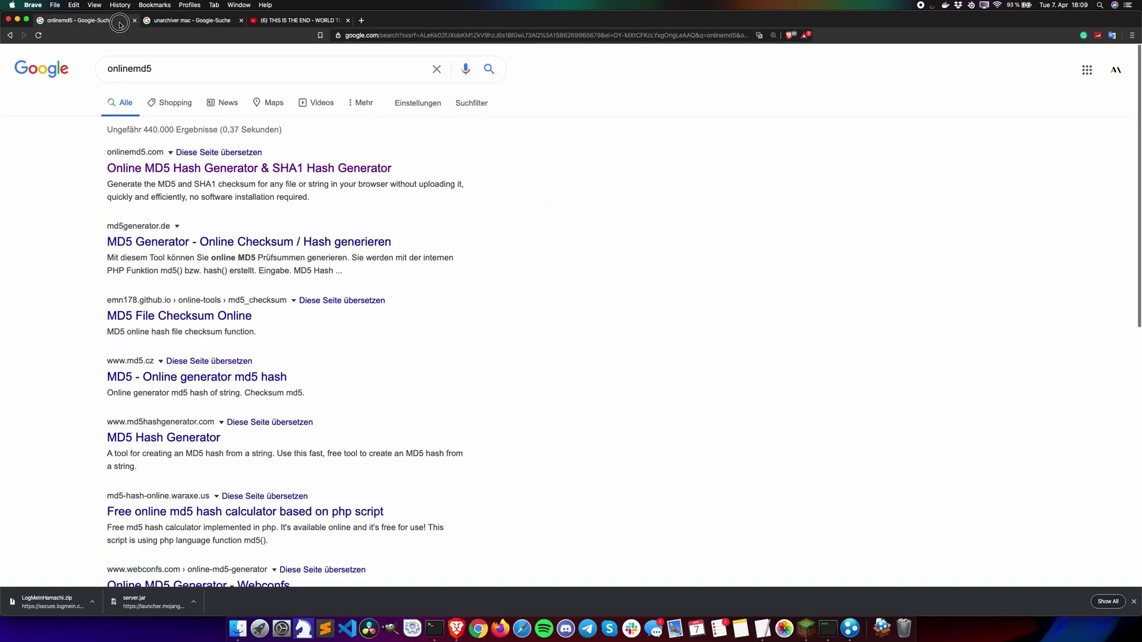
{"action": "left_click_drag", "start_coordinate": [157, 68], "coordinate": [100, 71]}
{"action": "left_click", "coordinate": [50, 159]}
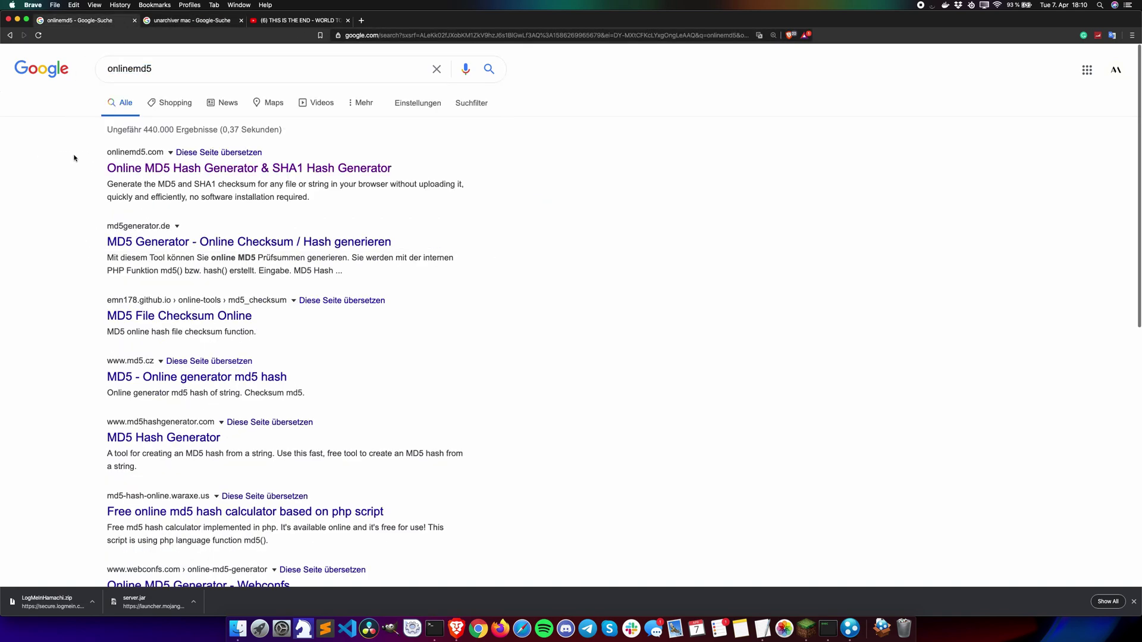
{"action": "left_click", "coordinate": [160, 169]}
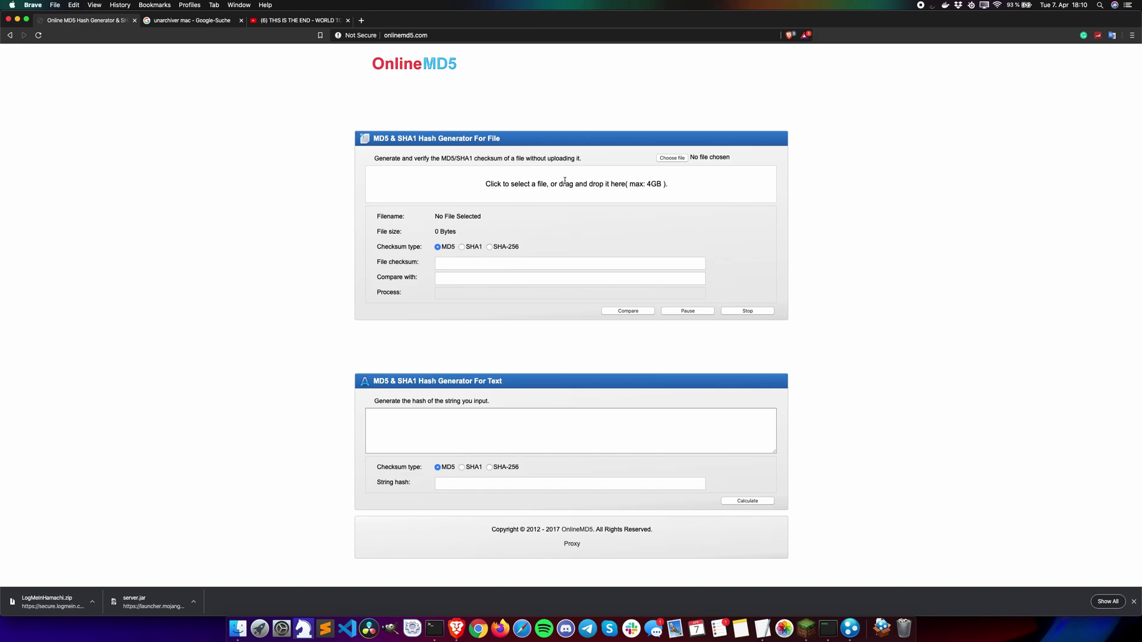
Step: Drop Soartex_Fanver.zip from Dropbox > minecraft onto OnlineMD5, choose SHA1, and select the checksum
{"action": "left_click", "coordinate": [239, 627]}
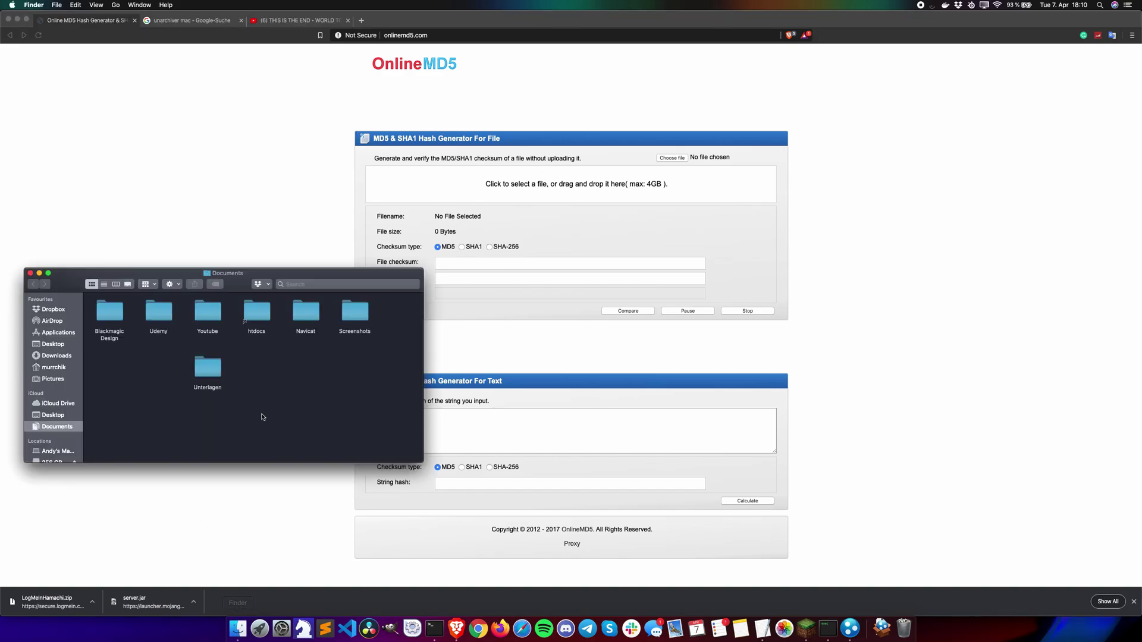
{"action": "left_click", "coordinate": [57, 309]}
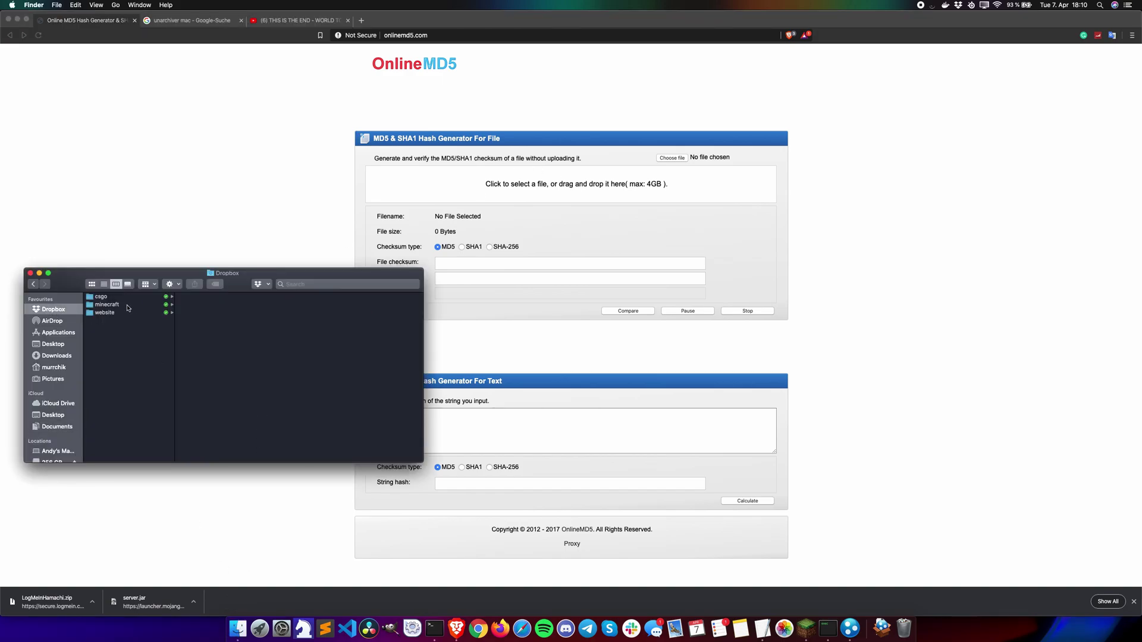
{"action": "left_click", "coordinate": [127, 305]}
{"action": "left_click", "coordinate": [209, 302]}
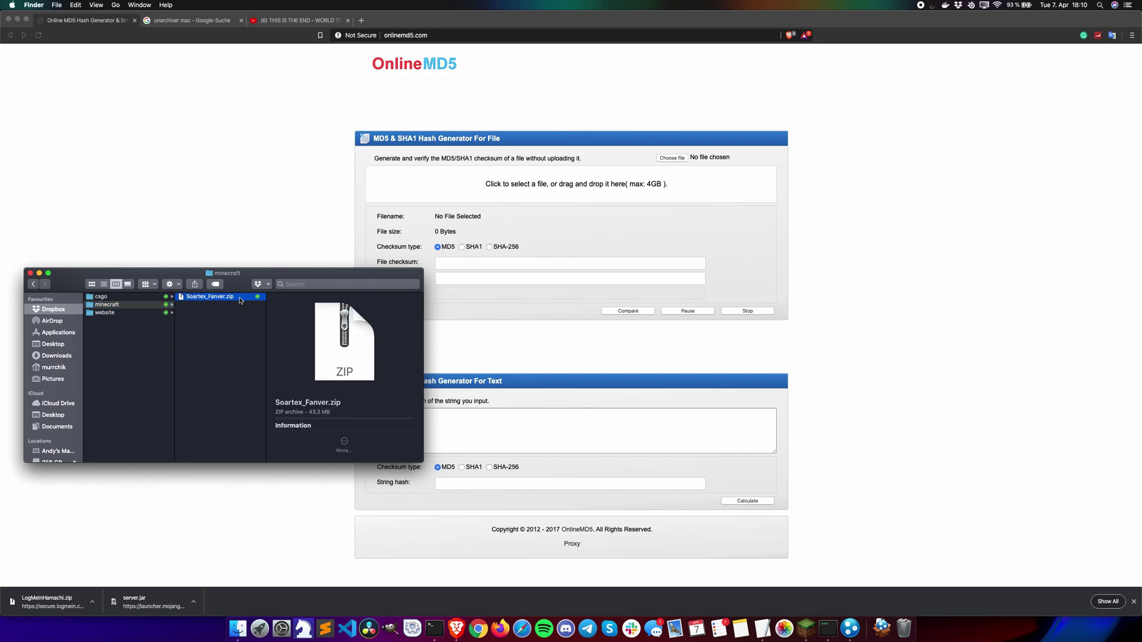
{"action": "left_click_drag", "start_coordinate": [240, 300], "coordinate": [552, 191]}
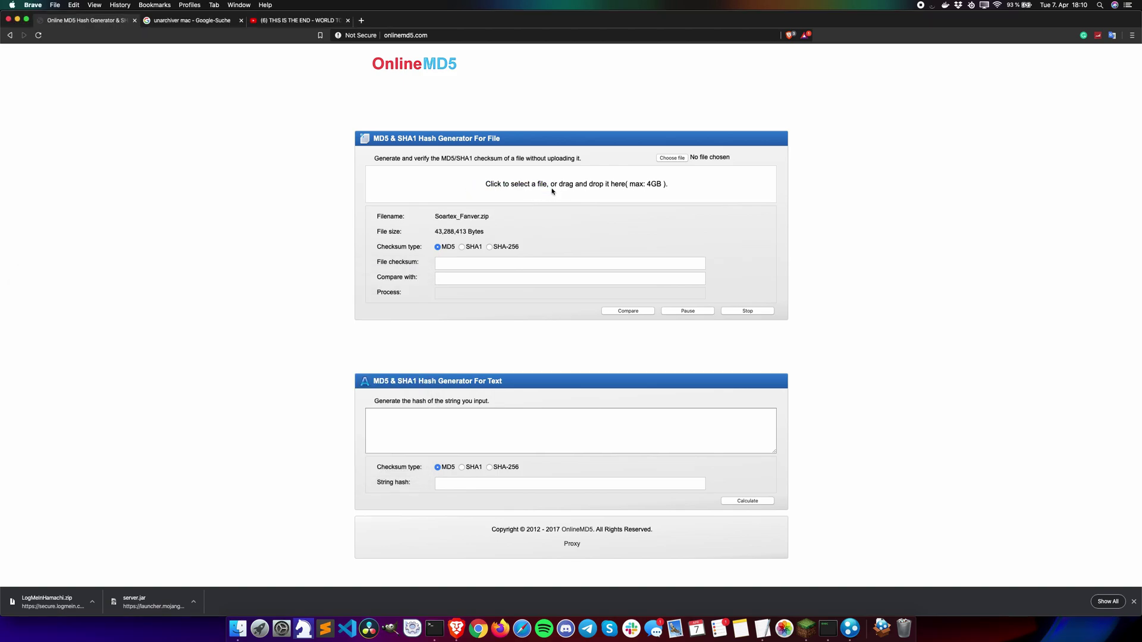
{"action": "left_click", "coordinate": [464, 249]}
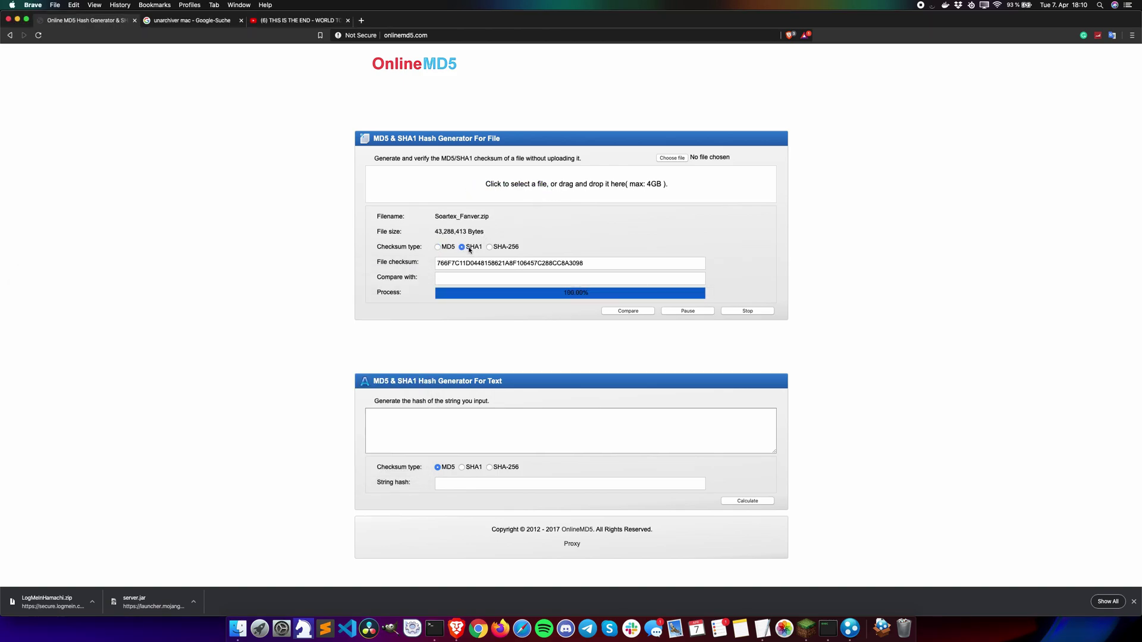
{"action": "double_click", "coordinate": [530, 264]}
{"action": "key", "text": "super+c"}
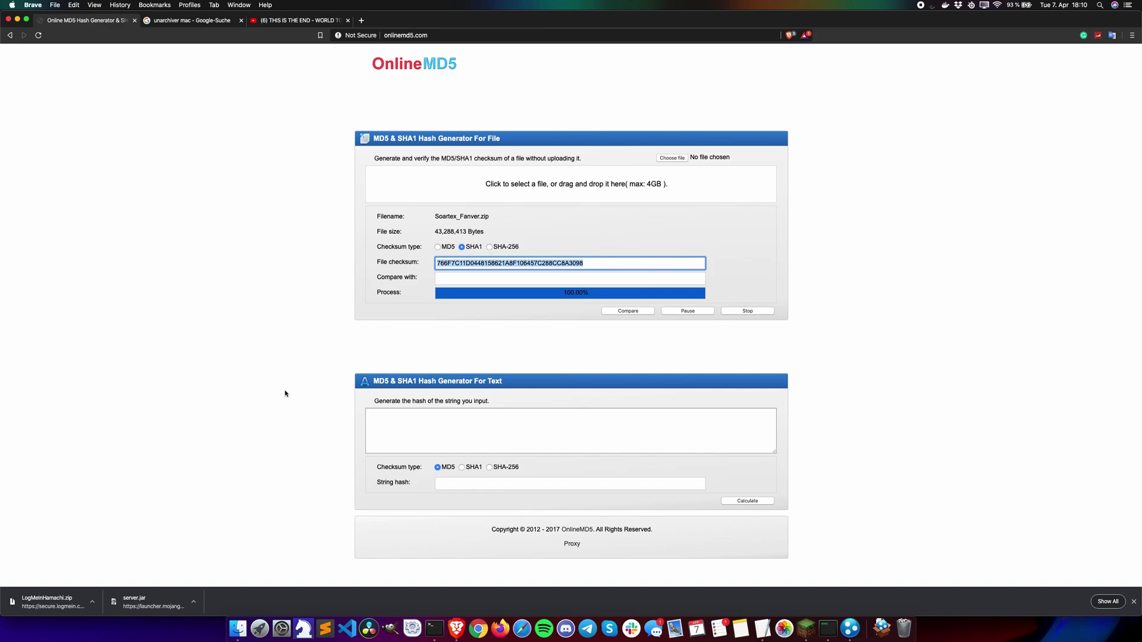
Step: Paste the SHA1 checksum after resource-pack-sha1= in server.properties, then save and close it
{"action": "key", "text": "ctrl+Up"}
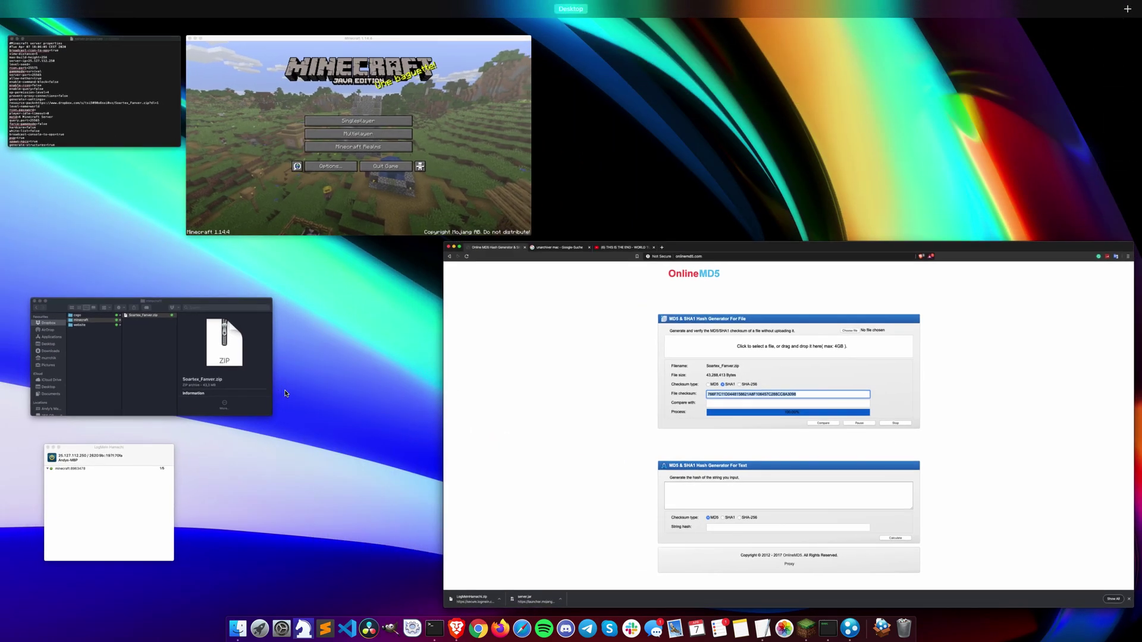
{"action": "left_click", "coordinate": [99, 113]}
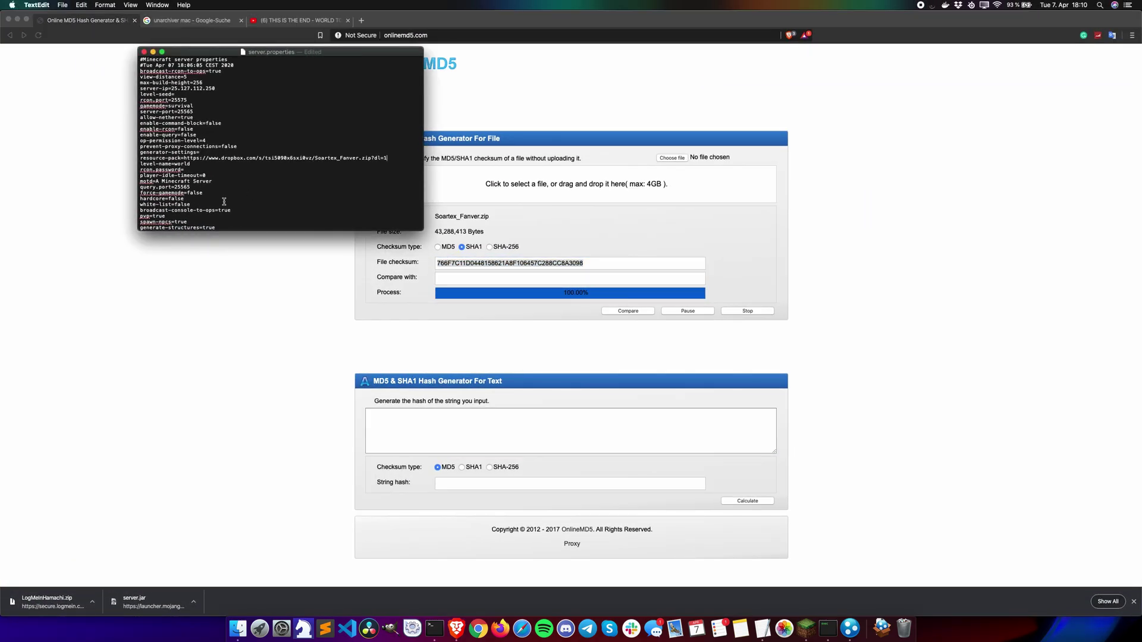
{"action": "scroll", "coordinate": [195, 168], "scroll_direction": "down", "scroll_amount": 5}
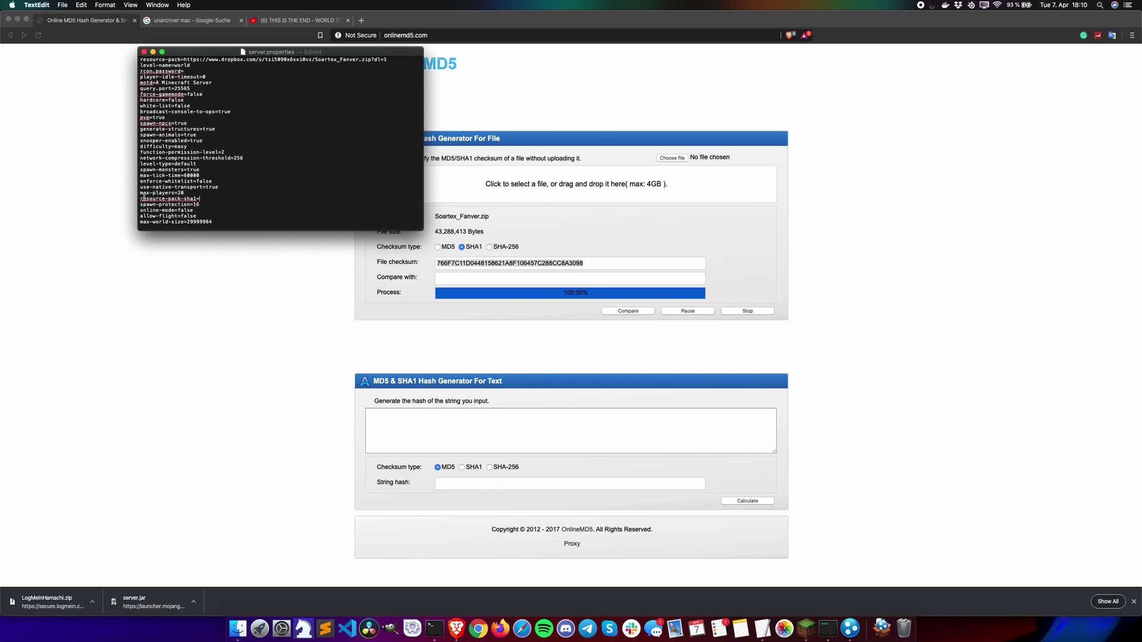
{"action": "left_click", "coordinate": [209, 200]}
{"action": "key", "text": "super+v"}
{"action": "key", "text": "super+s"}
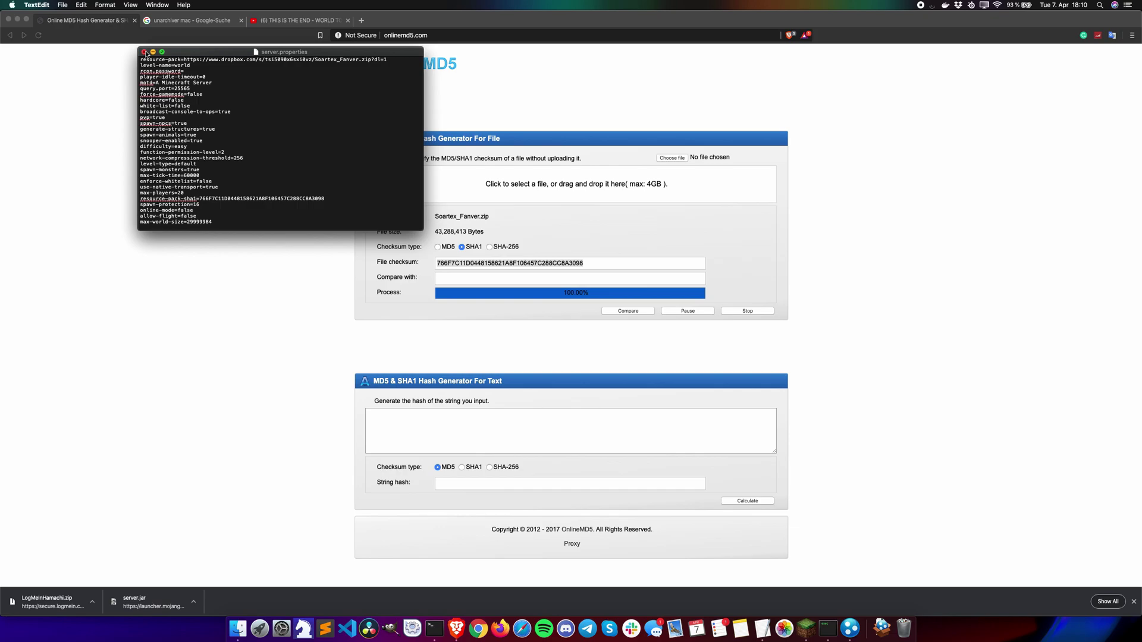
{"action": "left_click", "coordinate": [144, 52]}
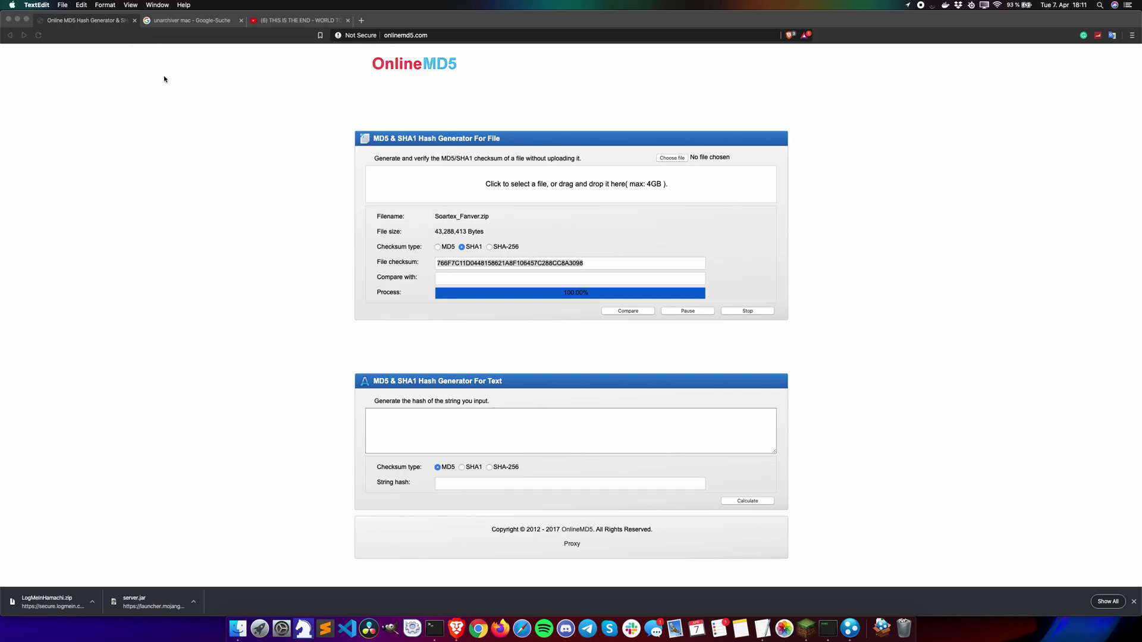
Step: Switch to the 'THIS IS THE END - WORLD TOUR!!!' video and select its Java/PC 1.14.4 World Download line
{"action": "left_click", "coordinate": [291, 23]}
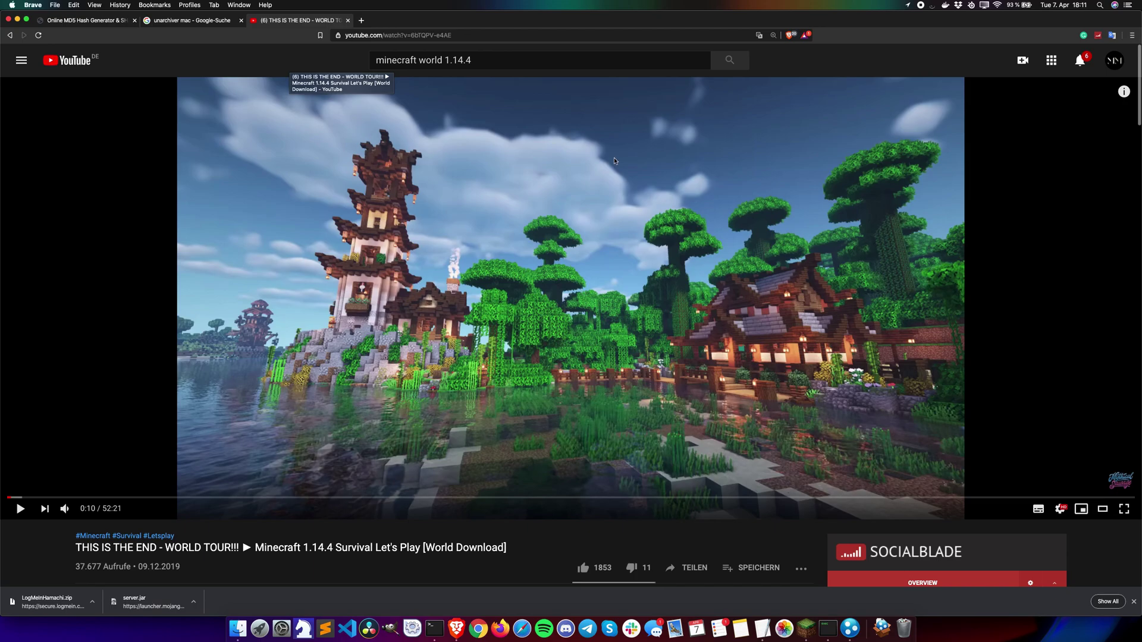
{"action": "scroll", "coordinate": [392, 249], "scroll_direction": "down", "scroll_amount": 5}
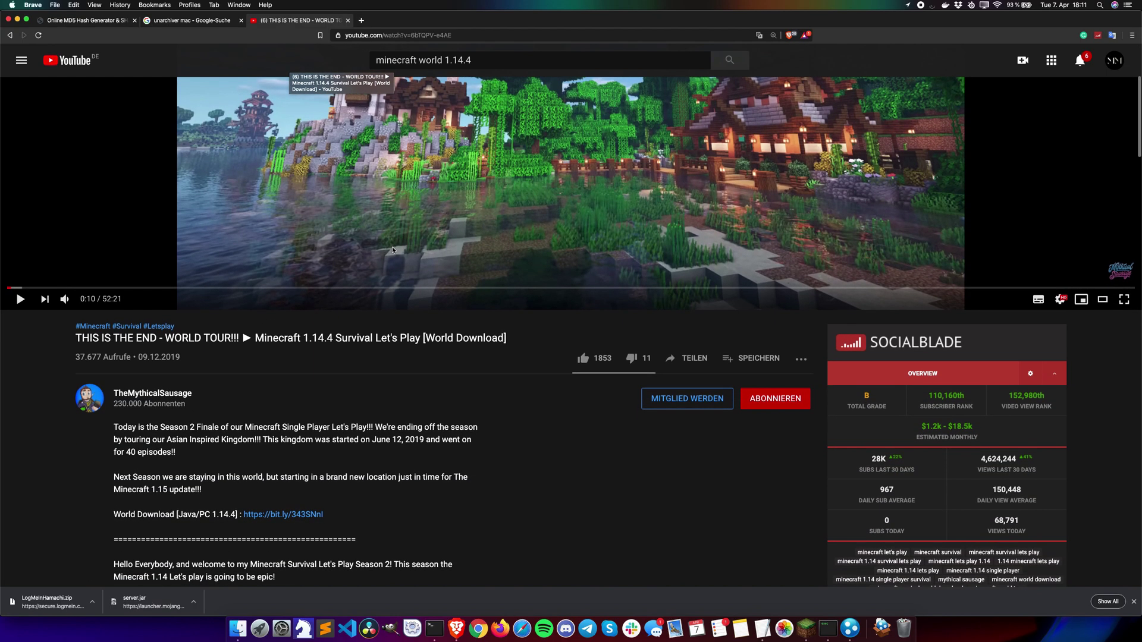
{"action": "left_click_drag", "start_coordinate": [114, 515], "coordinate": [193, 516]}
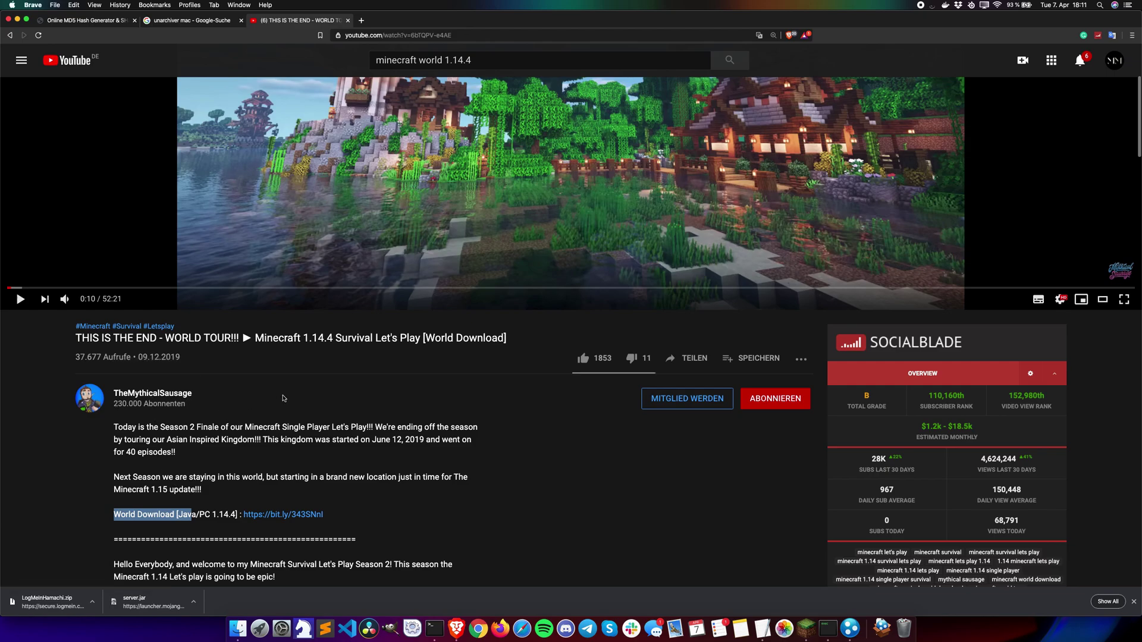
{"action": "scroll", "coordinate": [283, 398], "scroll_direction": "up", "scroll_amount": 5}
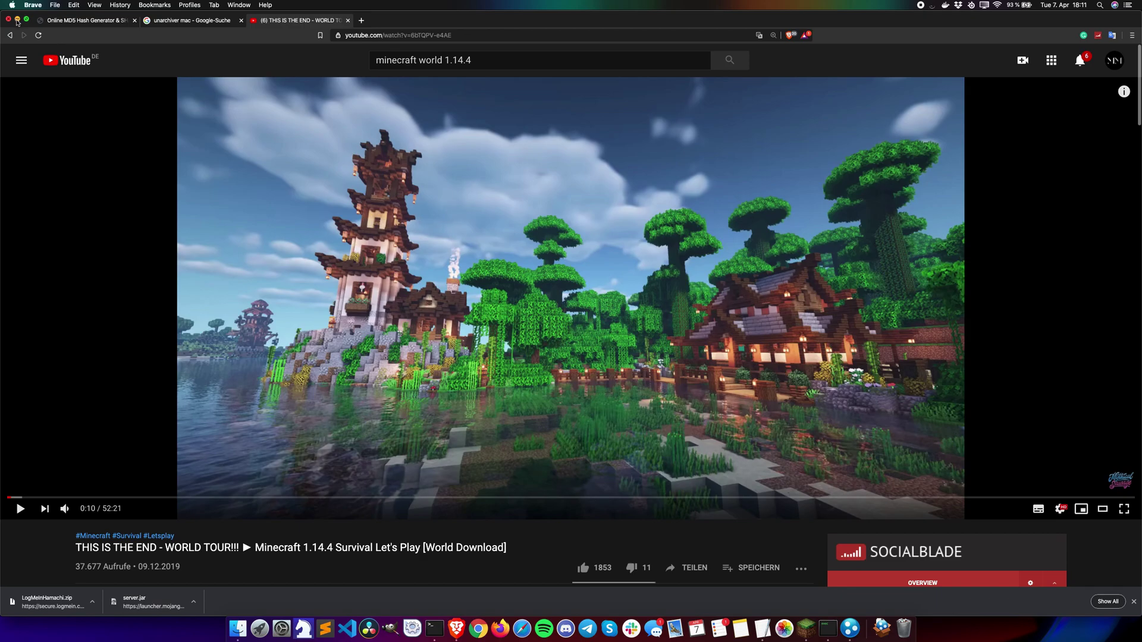
Step: Open the Minecraft Server folder and Downloads, then unzip the Mythical Sausage world download
{"action": "left_click", "coordinate": [17, 21]}
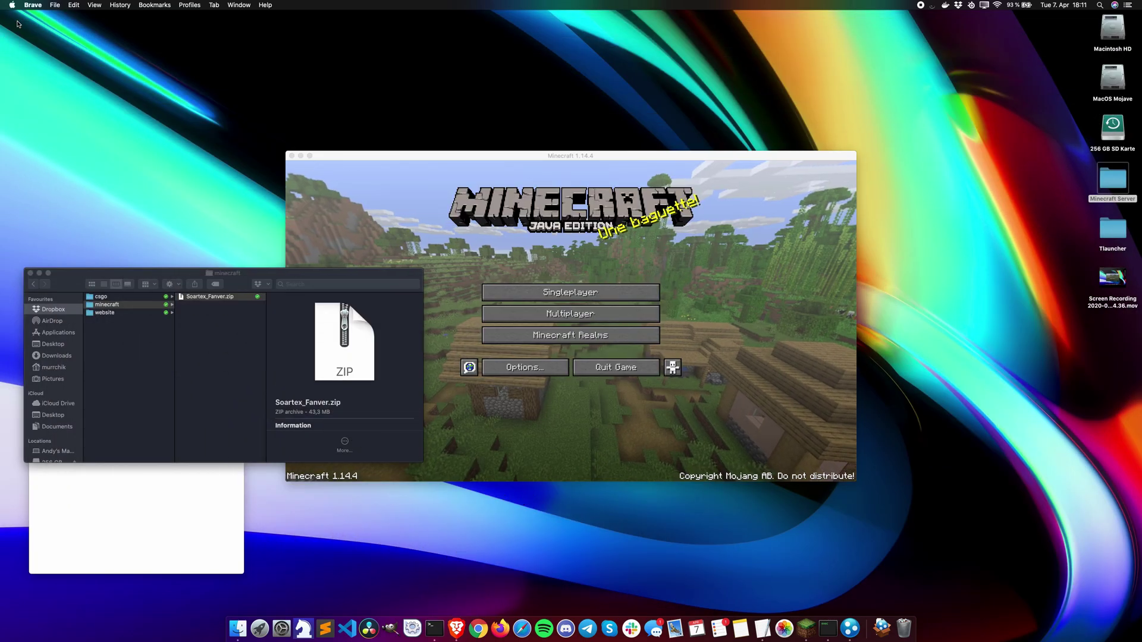
{"action": "left_click", "coordinate": [30, 273]}
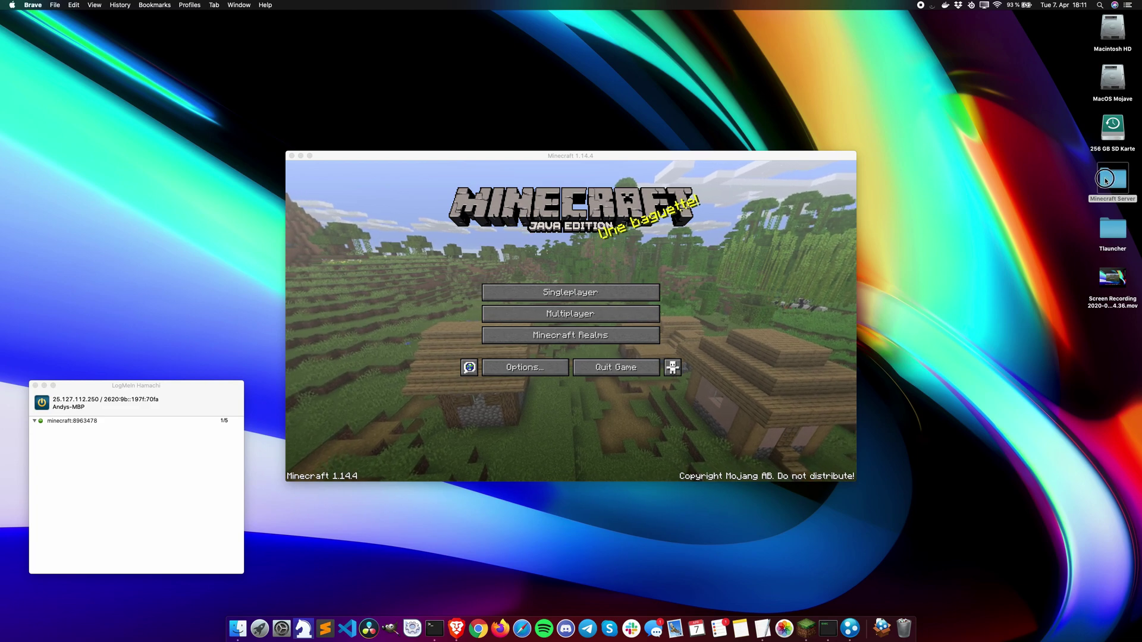
{"action": "double_click", "coordinate": [1106, 181]}
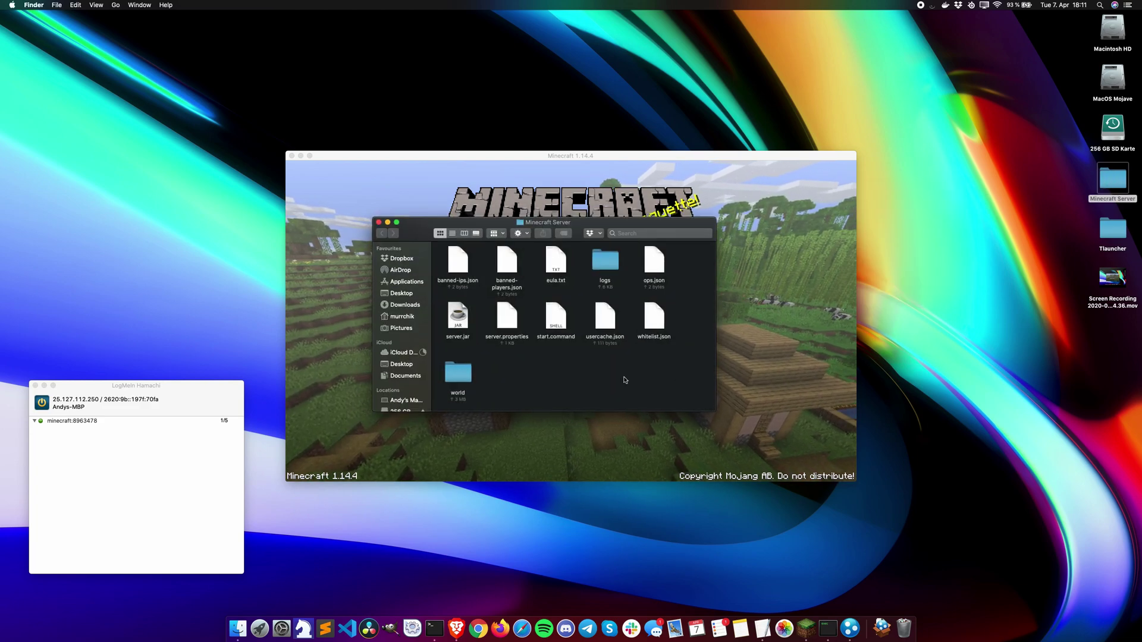
{"action": "left_click", "coordinate": [403, 305]}
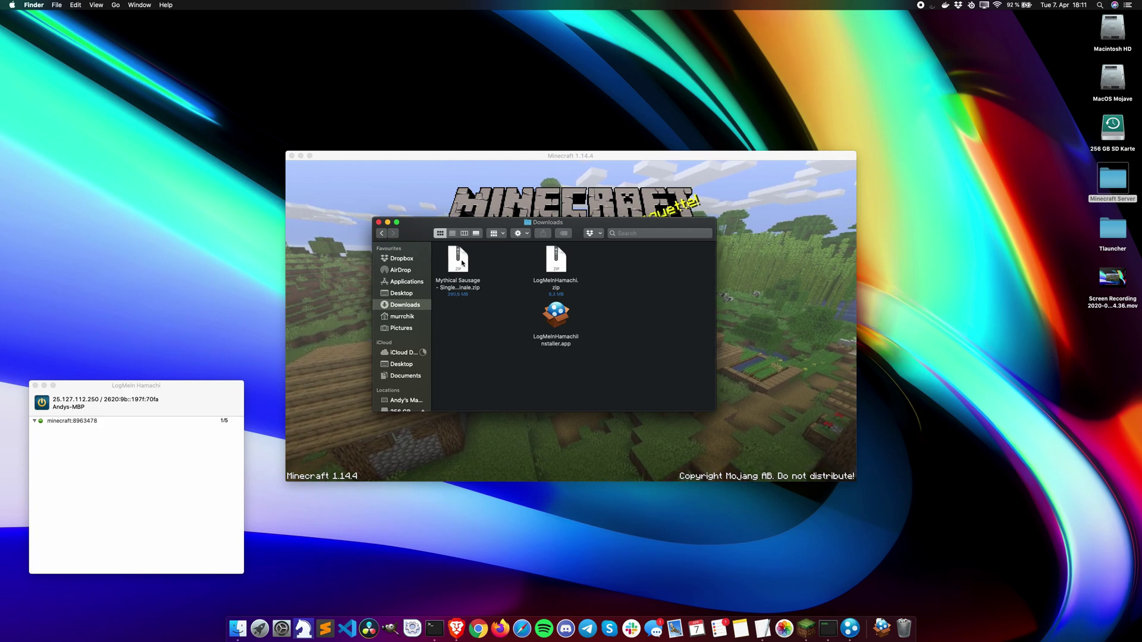
{"action": "double_click", "coordinate": [457, 264]}
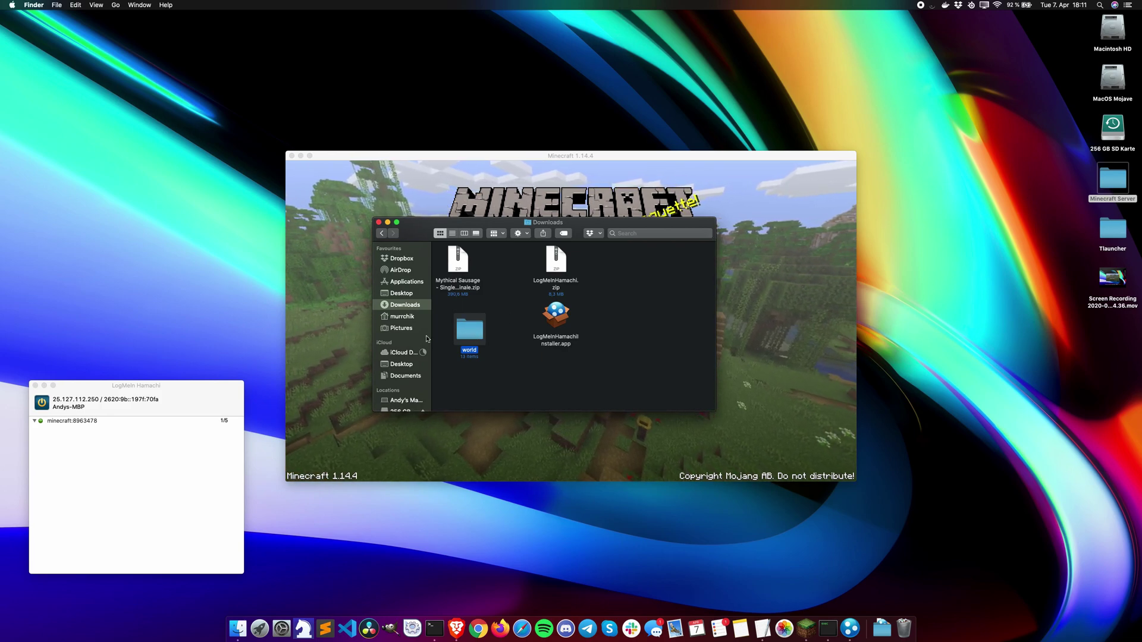
Step: Replace the Minecraft Server's existing world folder with the extracted world folder
{"action": "left_click", "coordinate": [481, 336]}
{"action": "left_click_drag", "start_coordinate": [481, 337], "coordinate": [1114, 182]}
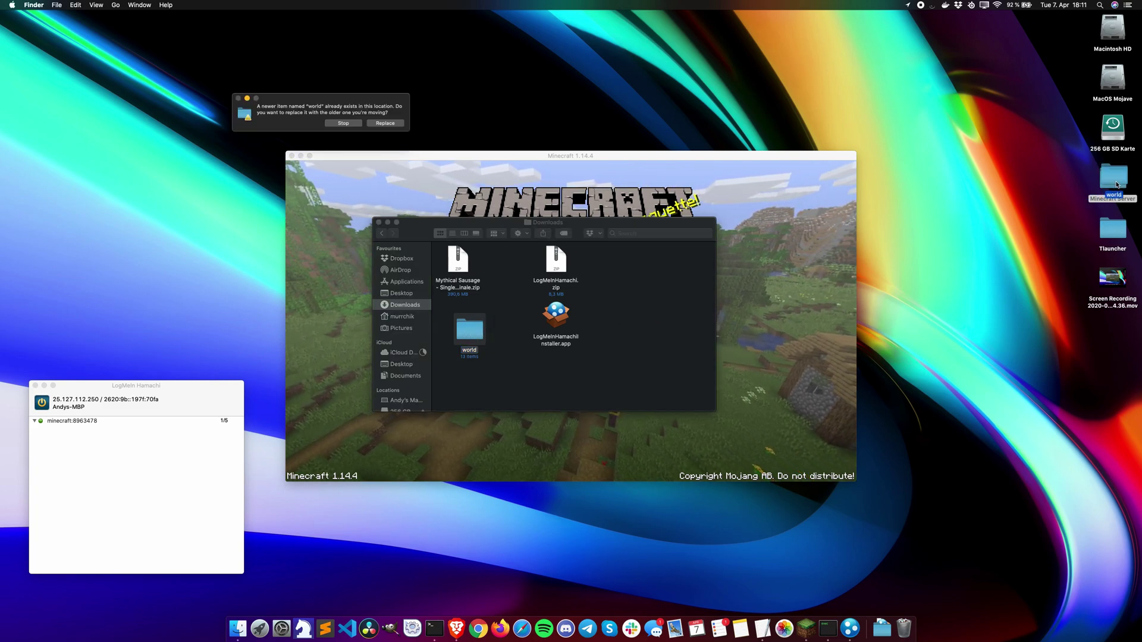
{"action": "left_click", "coordinate": [390, 126]}
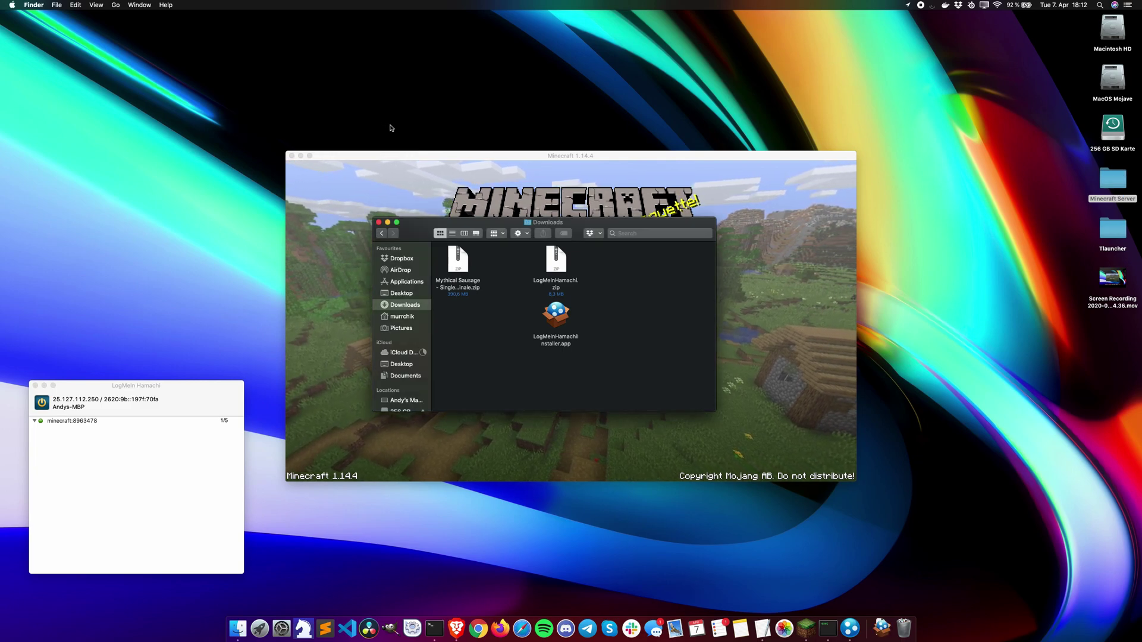
{"action": "left_click", "coordinate": [379, 223]}
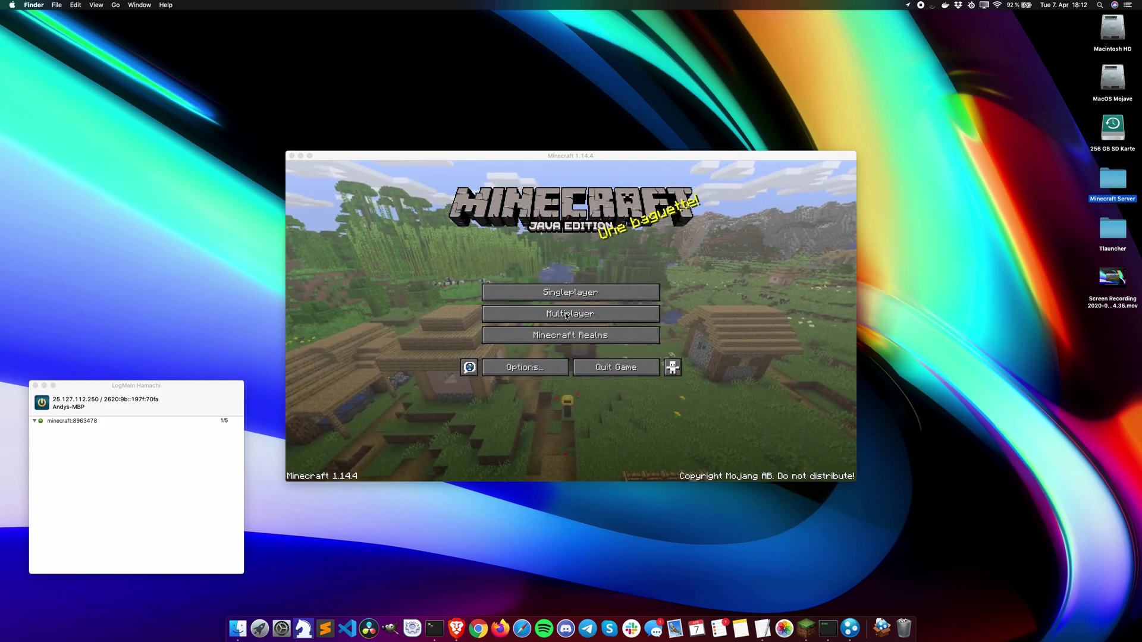
Step: Run start.command in the Minecraft Server folder to launch the server, then close the folder window
{"action": "double_click", "coordinate": [1114, 191]}
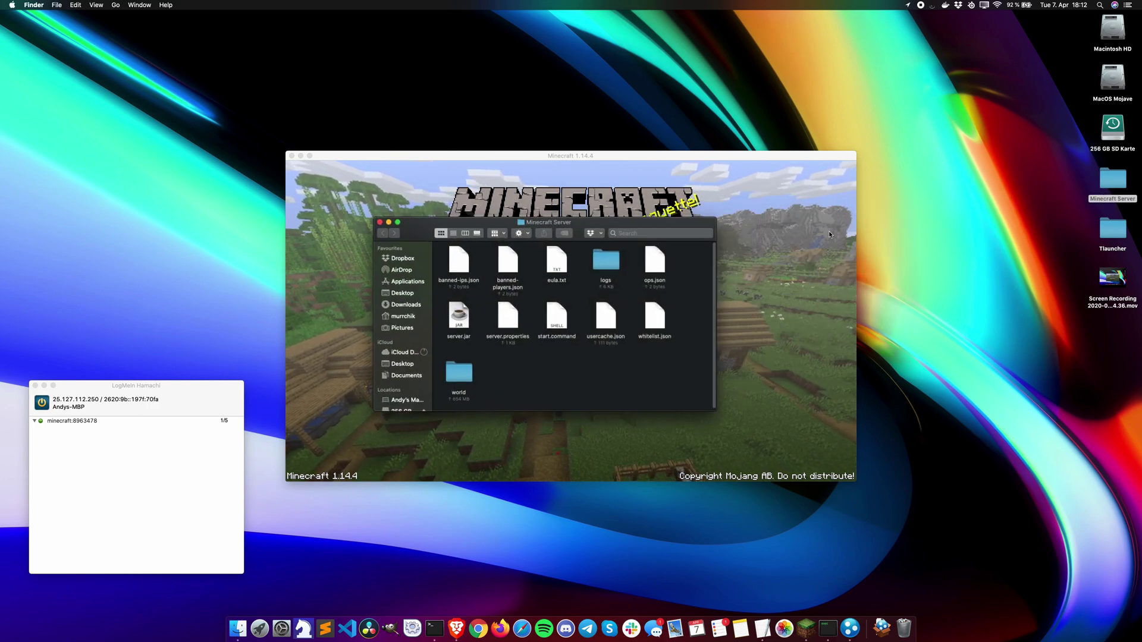
{"action": "double_click", "coordinate": [559, 317]}
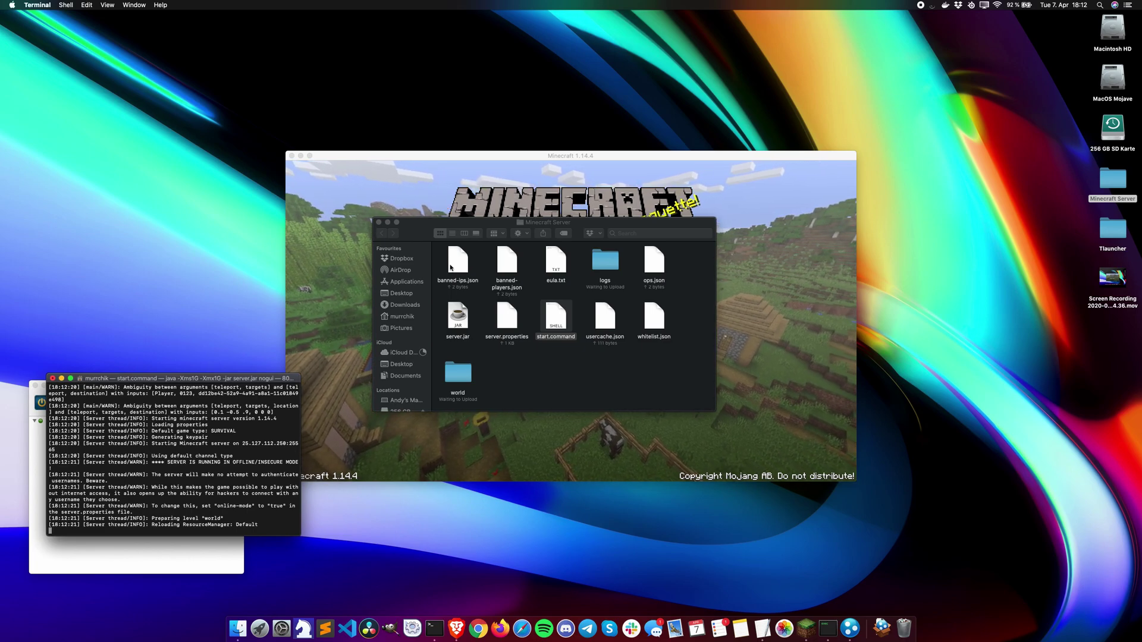
{"action": "left_click", "coordinate": [378, 222]}
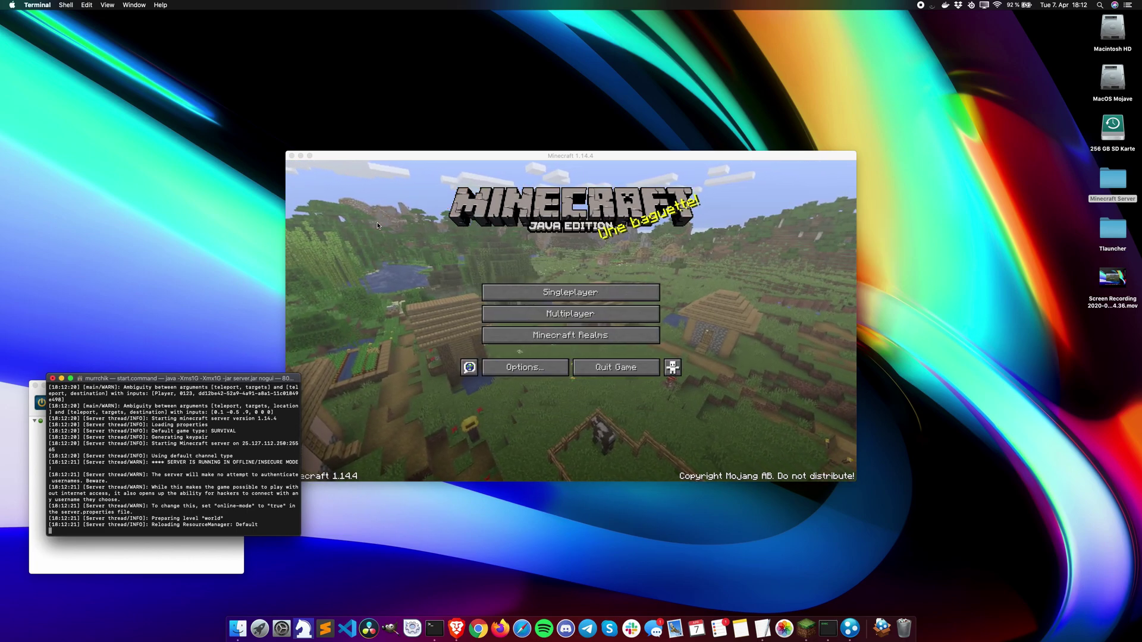
Step: Join the Minecraft Server from the Multiplayer list and accept its recommended resource pack
{"action": "left_click", "coordinate": [562, 162]}
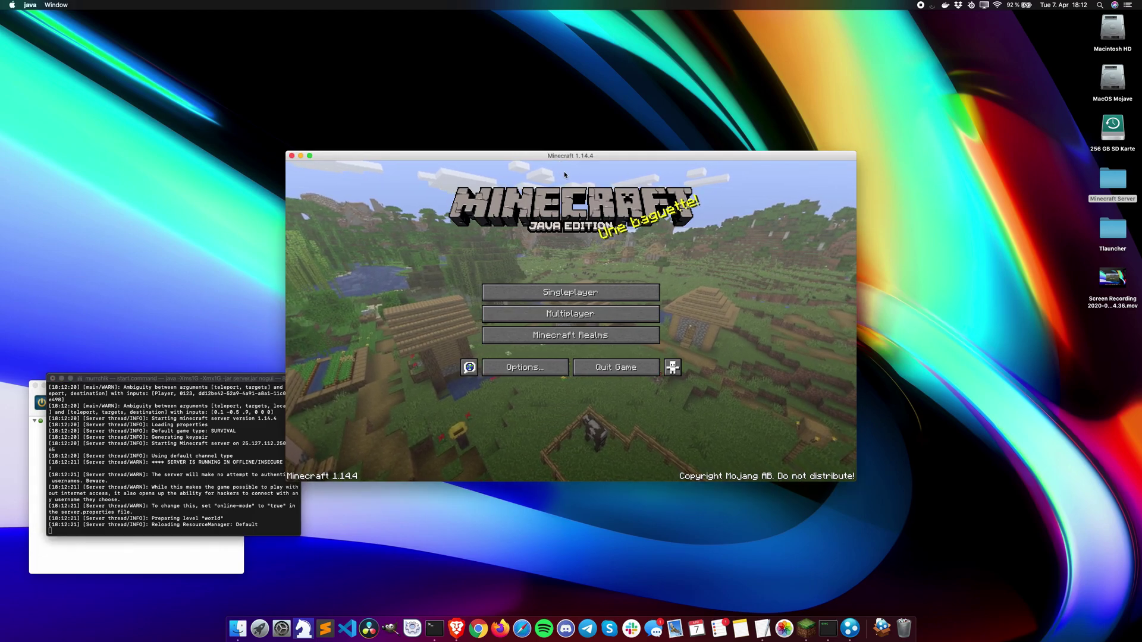
{"action": "left_click", "coordinate": [563, 313]}
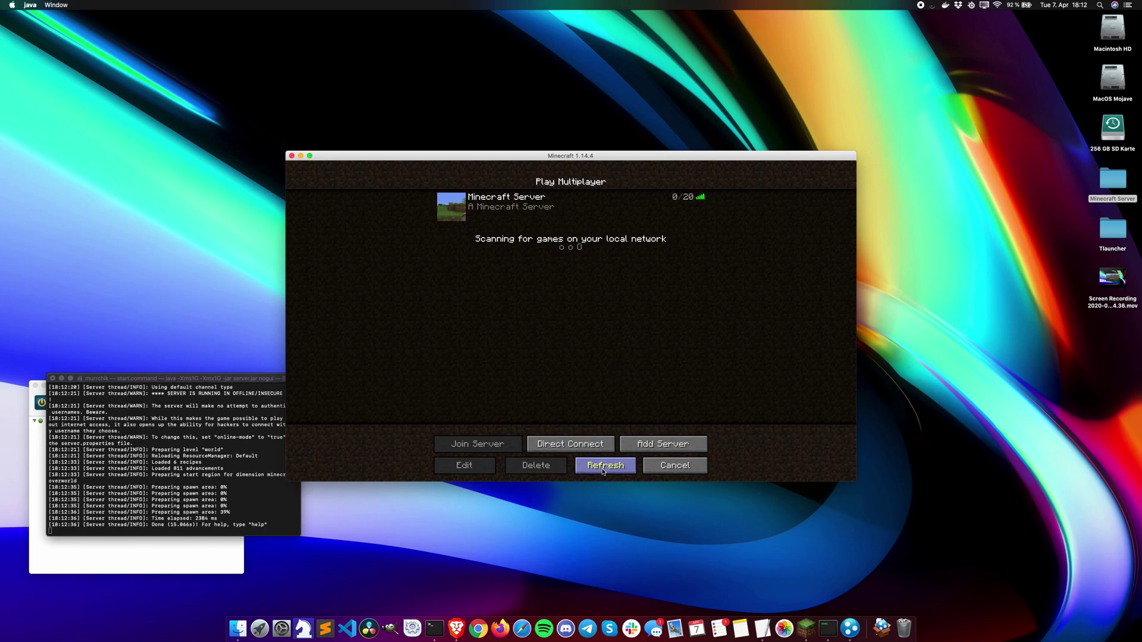
{"action": "left_click", "coordinate": [456, 205]}
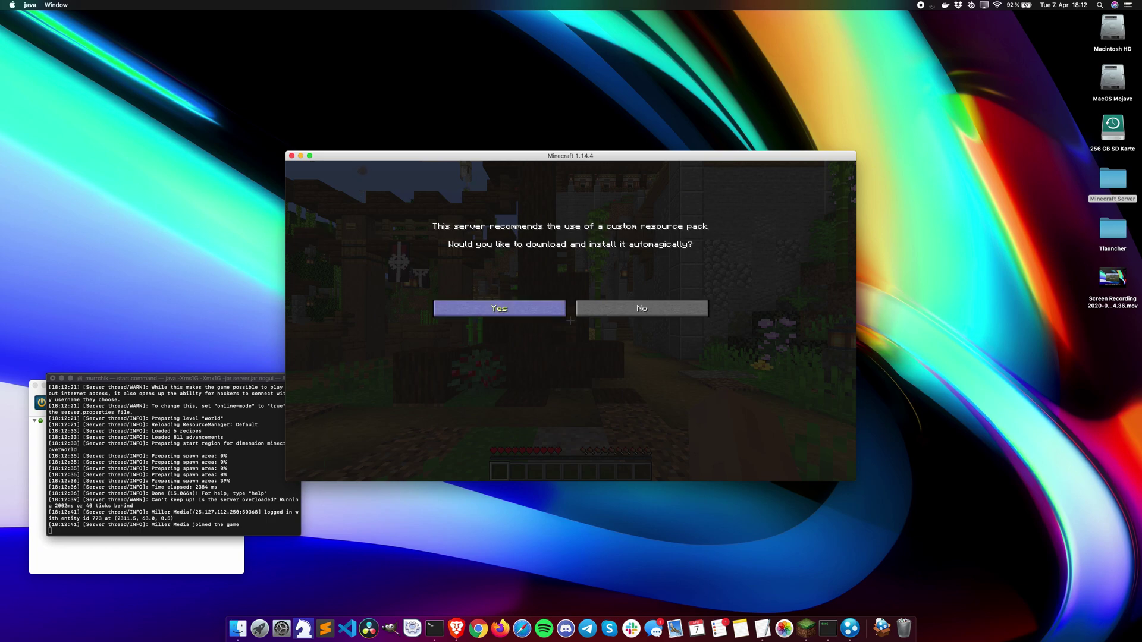
{"action": "left_click", "coordinate": [500, 313]}
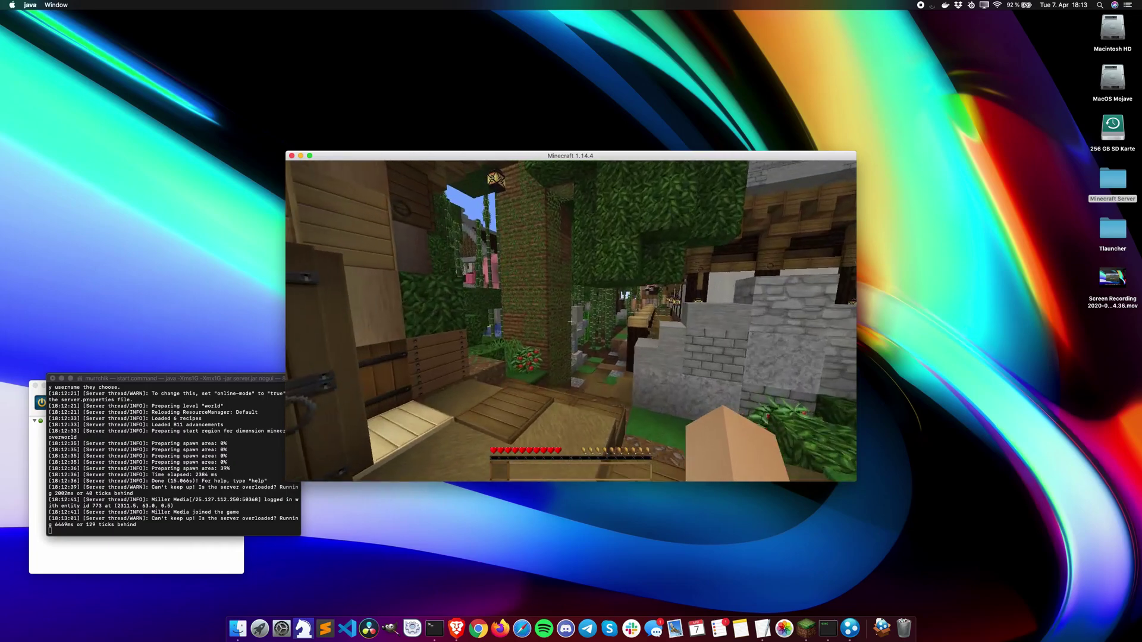
Step: Walk through the village into the red-carpeted house, down its chest-lined corridor and out onto the walkway
{"action": "key", "text": "w"}
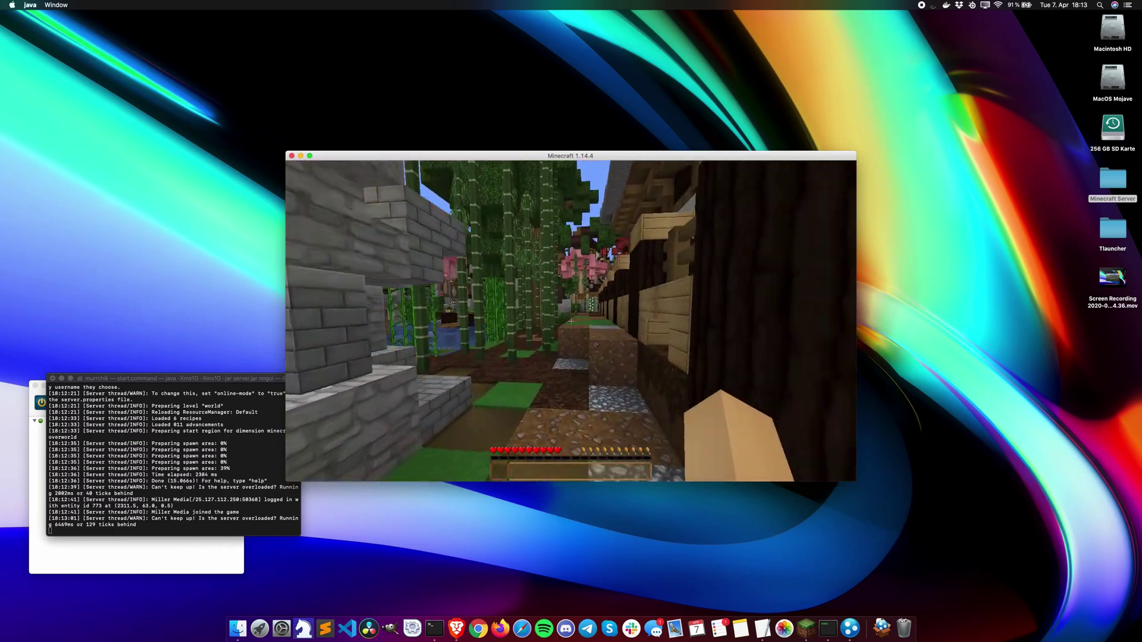
{"action": "key", "text": "w"}
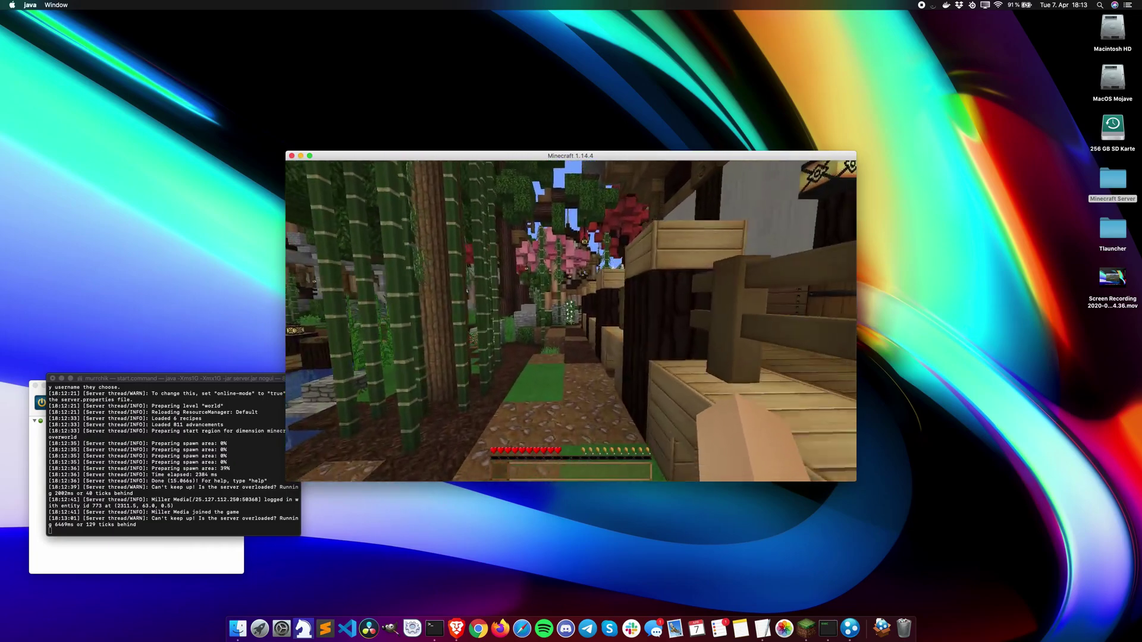
{"action": "key", "text": "w"}
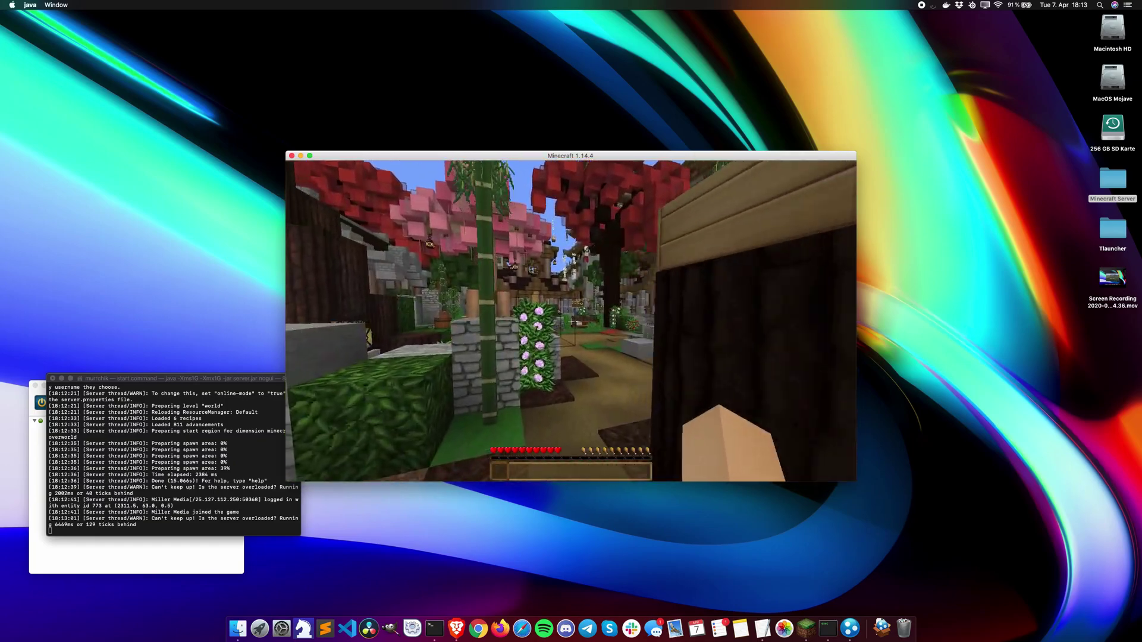
{"action": "key", "text": "w"}
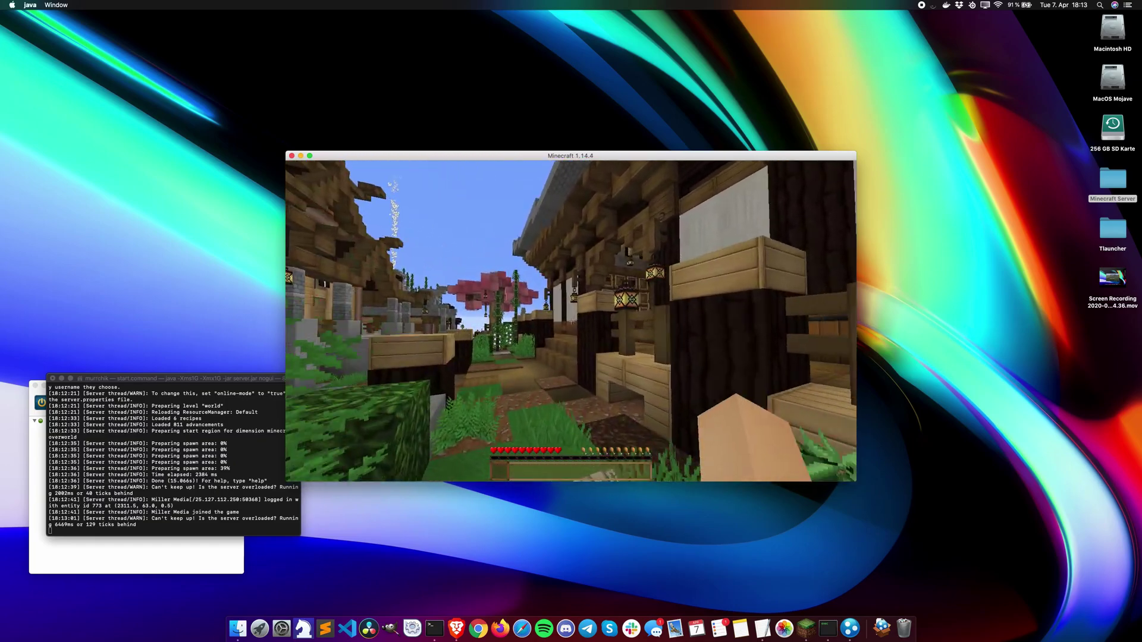
{"action": "key", "text": "w"}
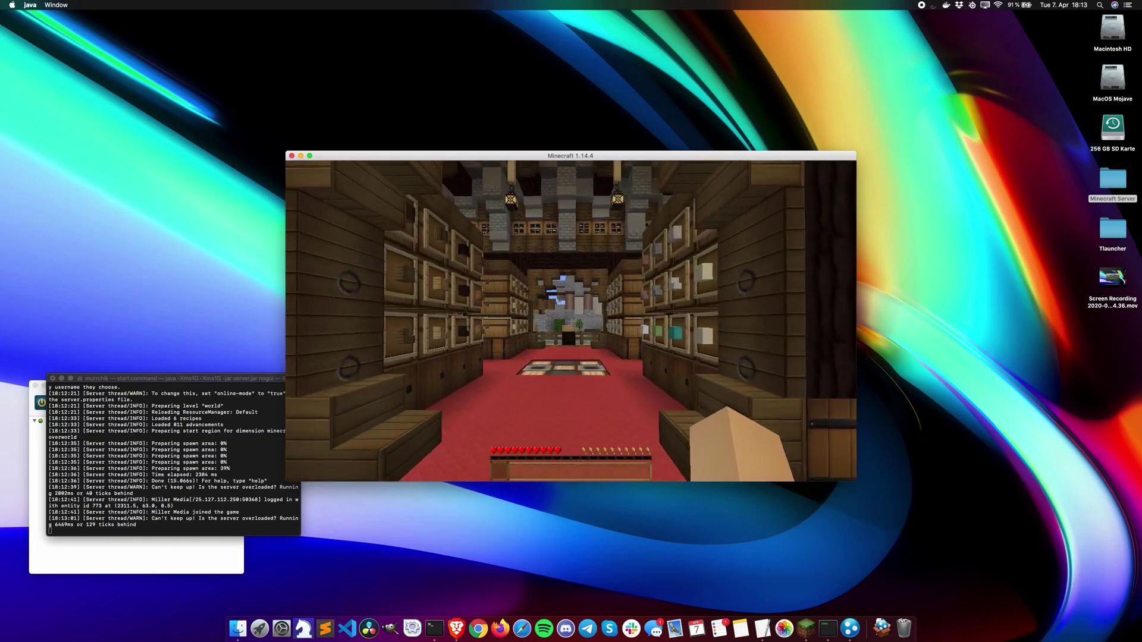
{"action": "key", "text": "w"}
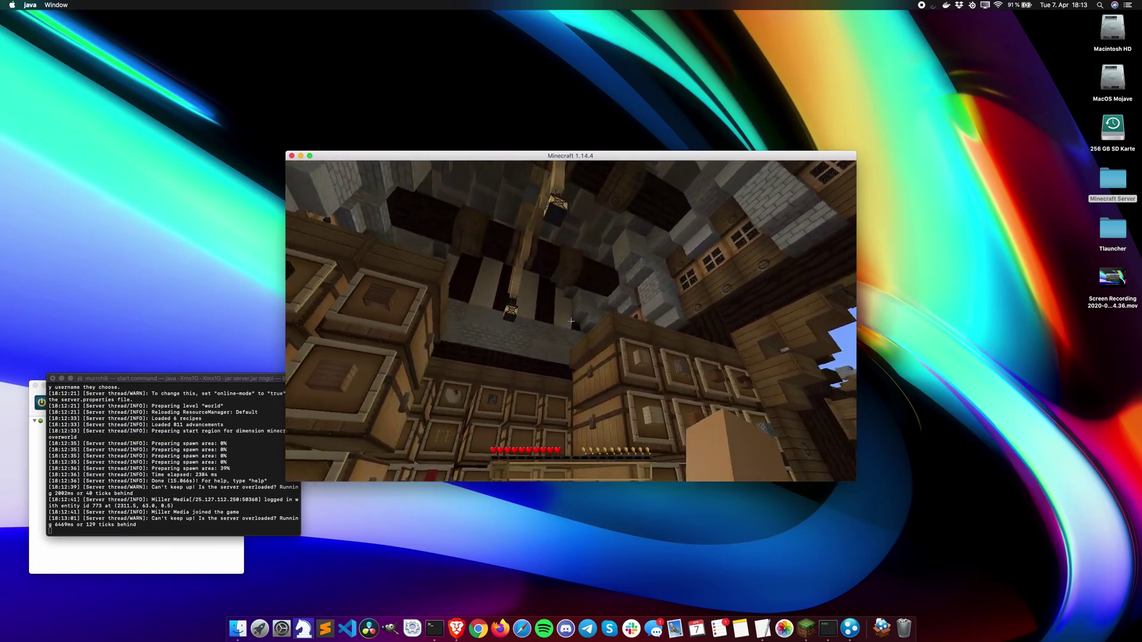
{"action": "key", "text": "w"}
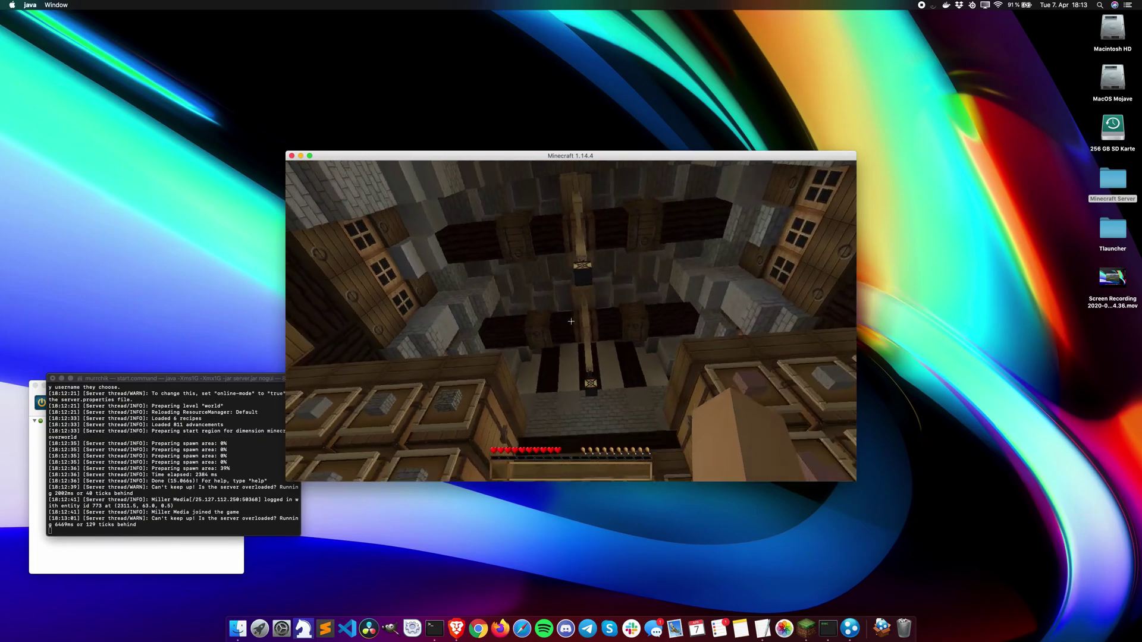
{"action": "key", "text": "w"}
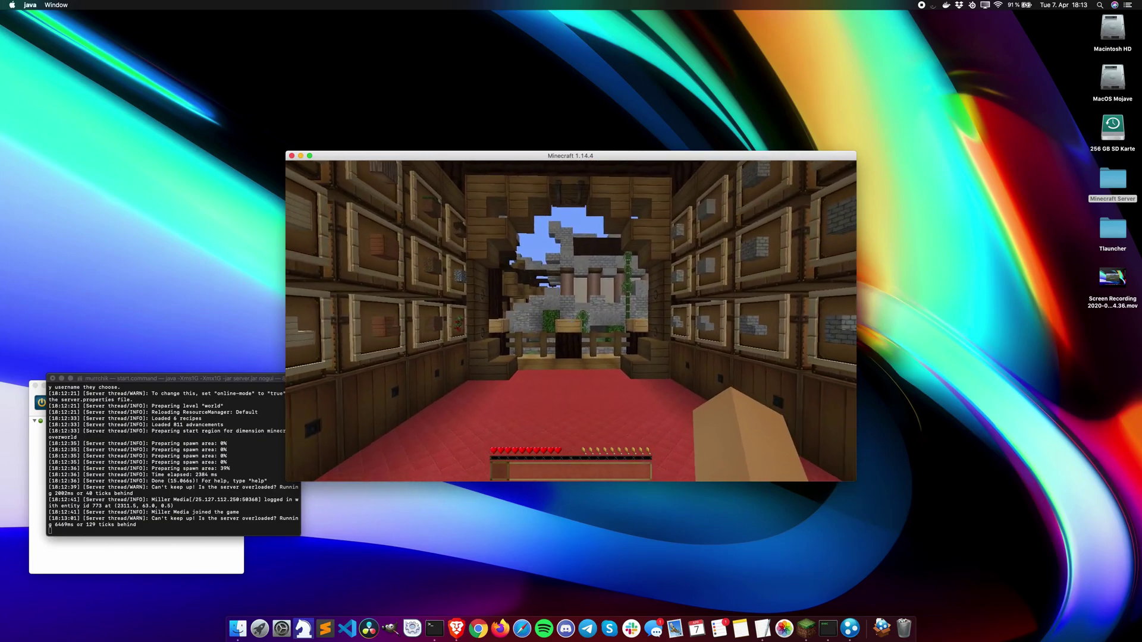
{"action": "key", "text": "w"}
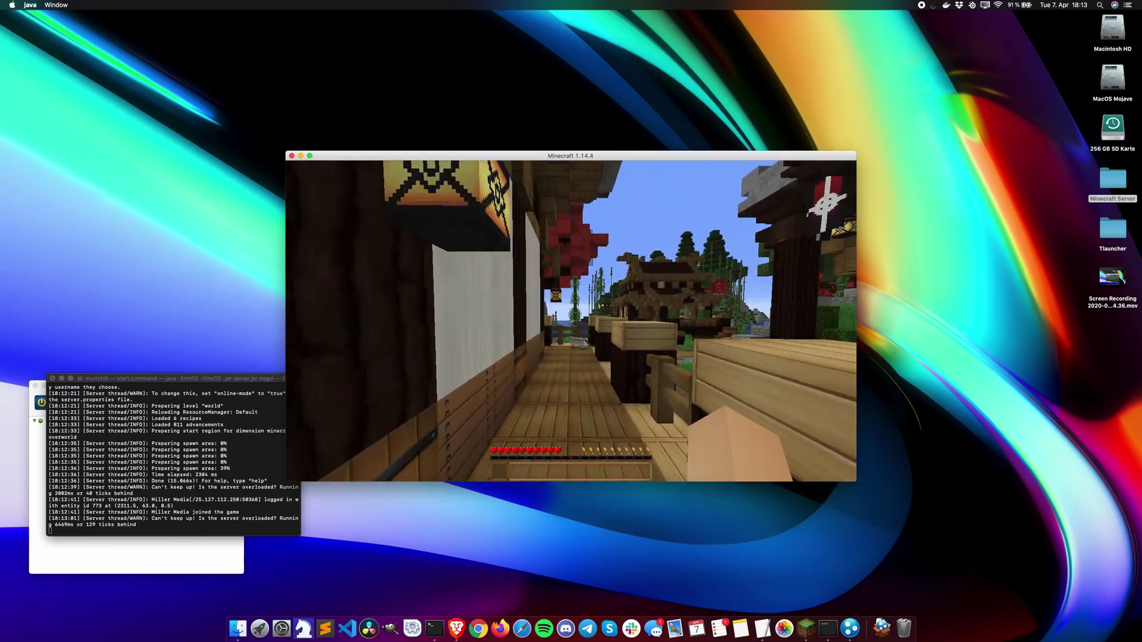
{"action": "key", "text": "w"}
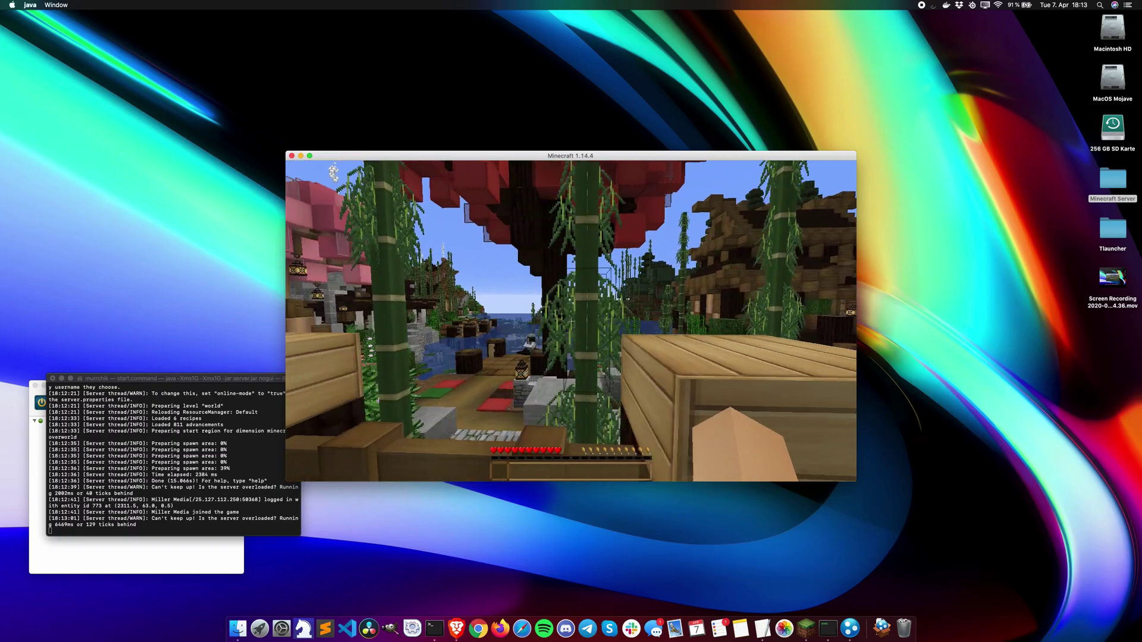
Step: Follow the lantern-lined walkway past the pagoda to the cherry trees, then pause at the Game Menu
{"action": "key", "text": "w"}
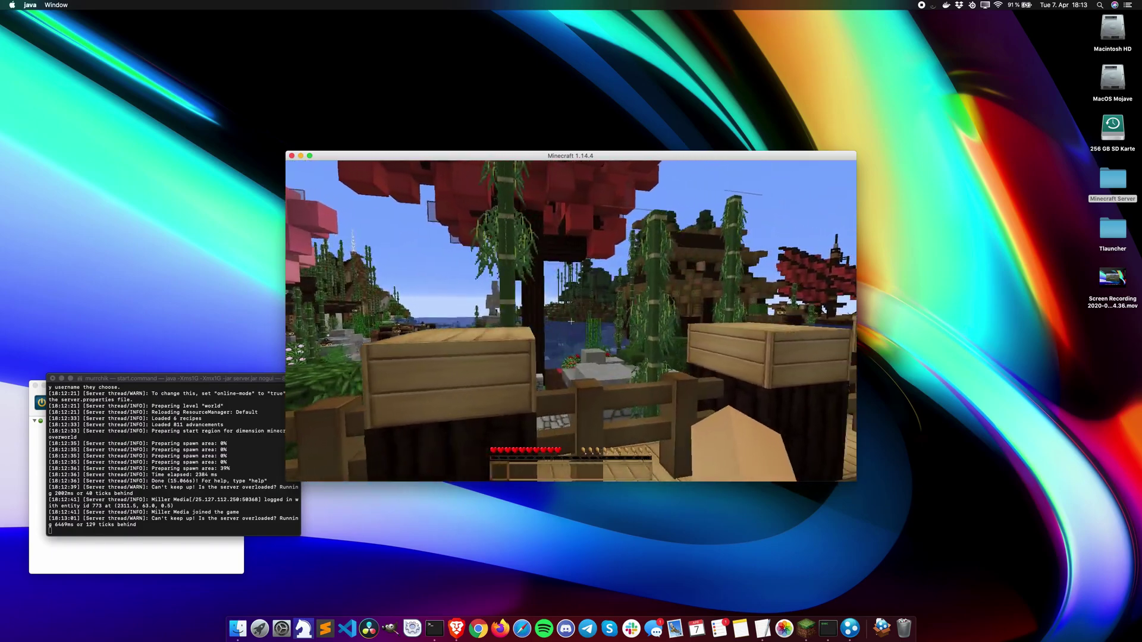
{"action": "key", "text": "w"}
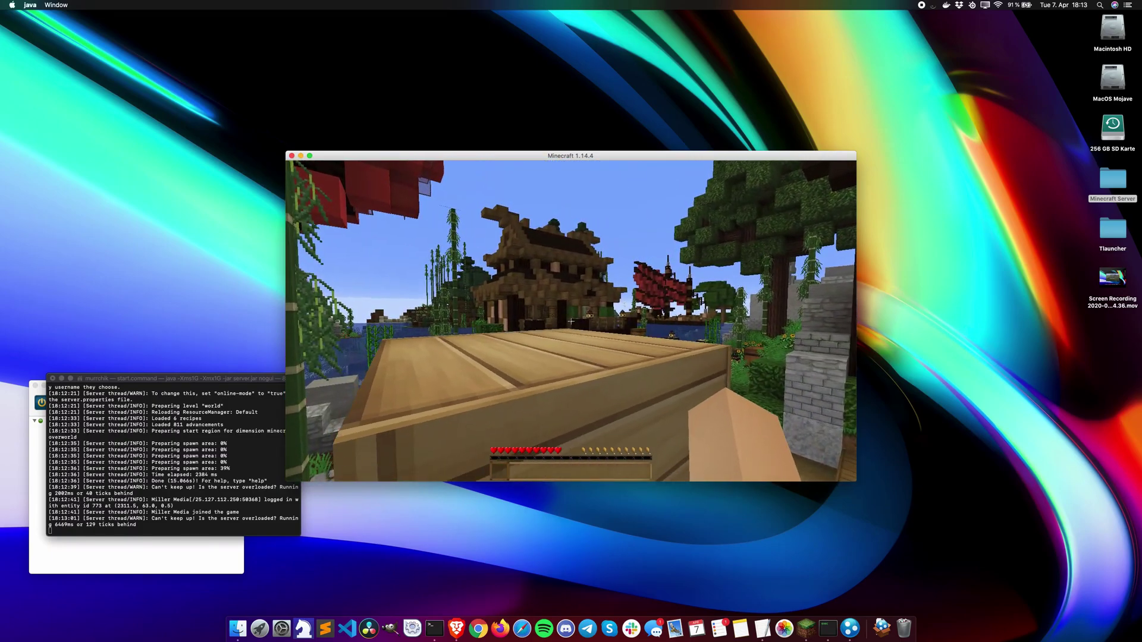
{"action": "key", "text": "w"}
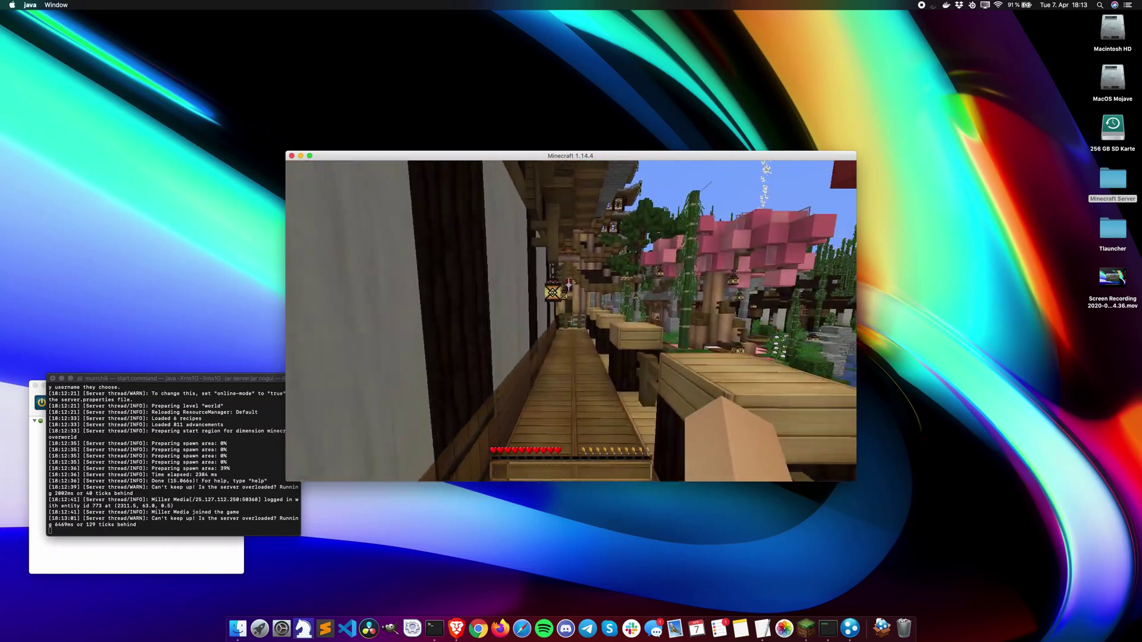
{"action": "key", "text": "w"}
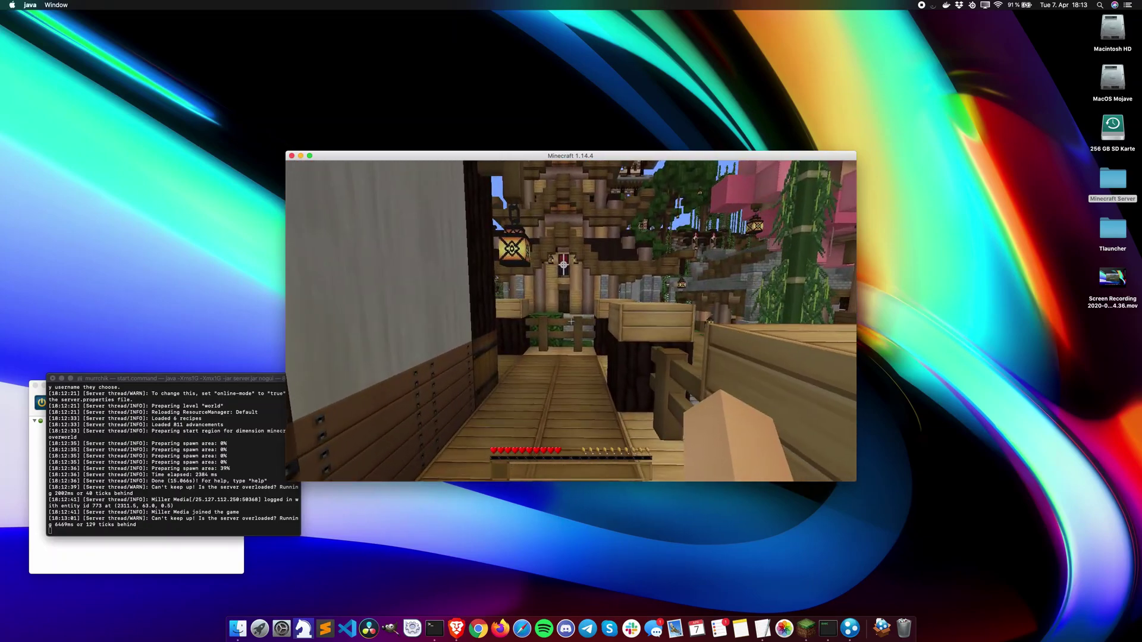
{"action": "key", "text": "w"}
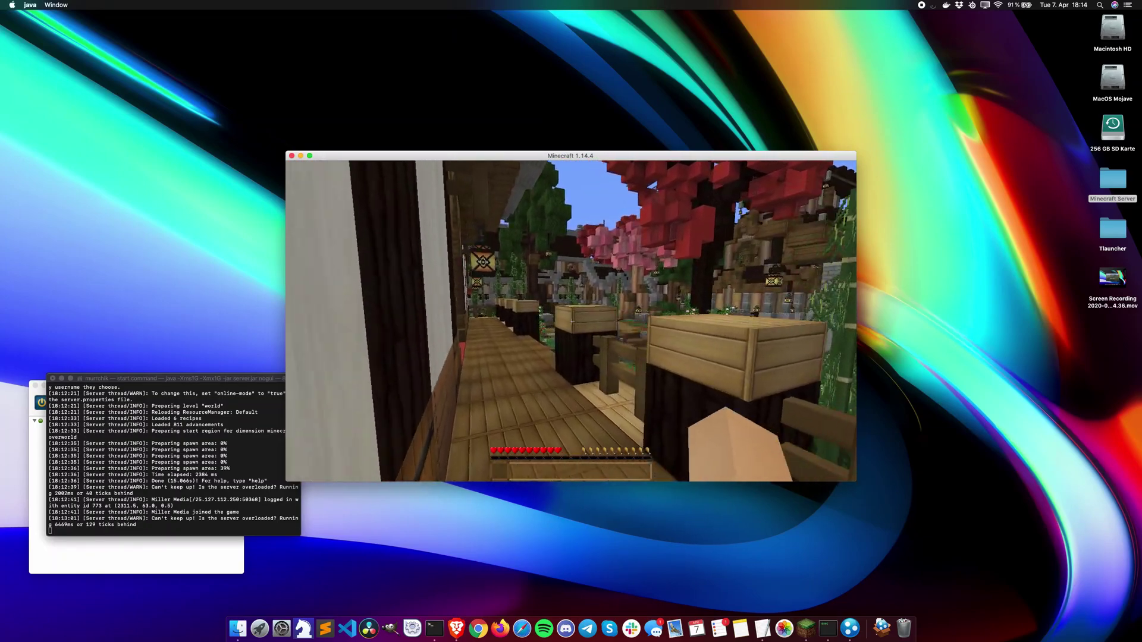
{"action": "key", "text": "w"}
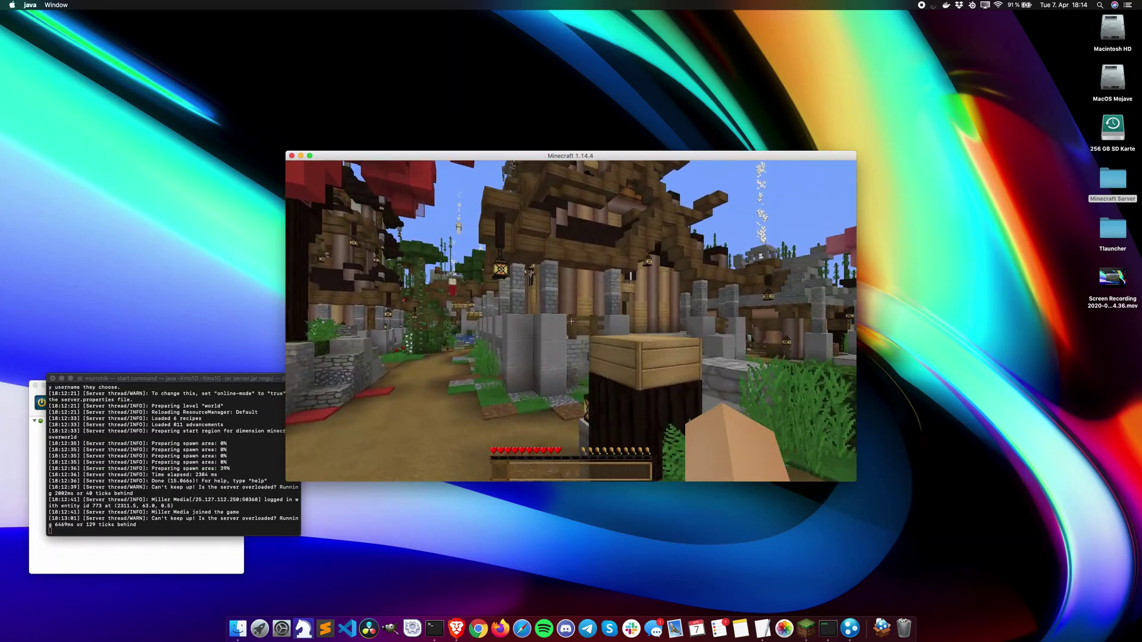
{"action": "key", "text": "w"}
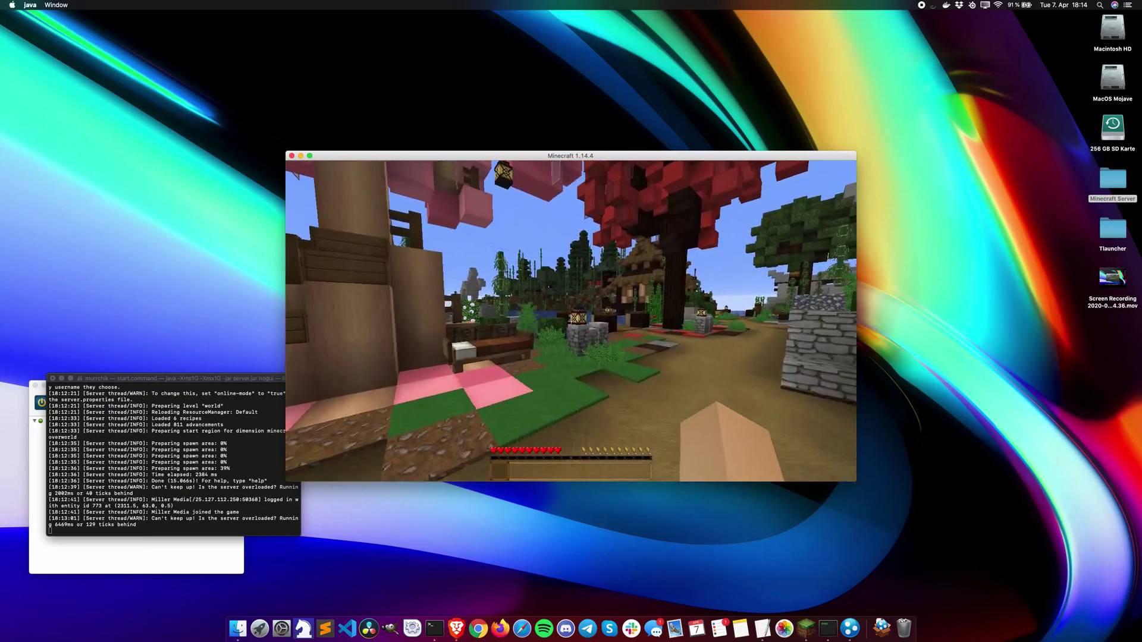
{"action": "key", "text": "w"}
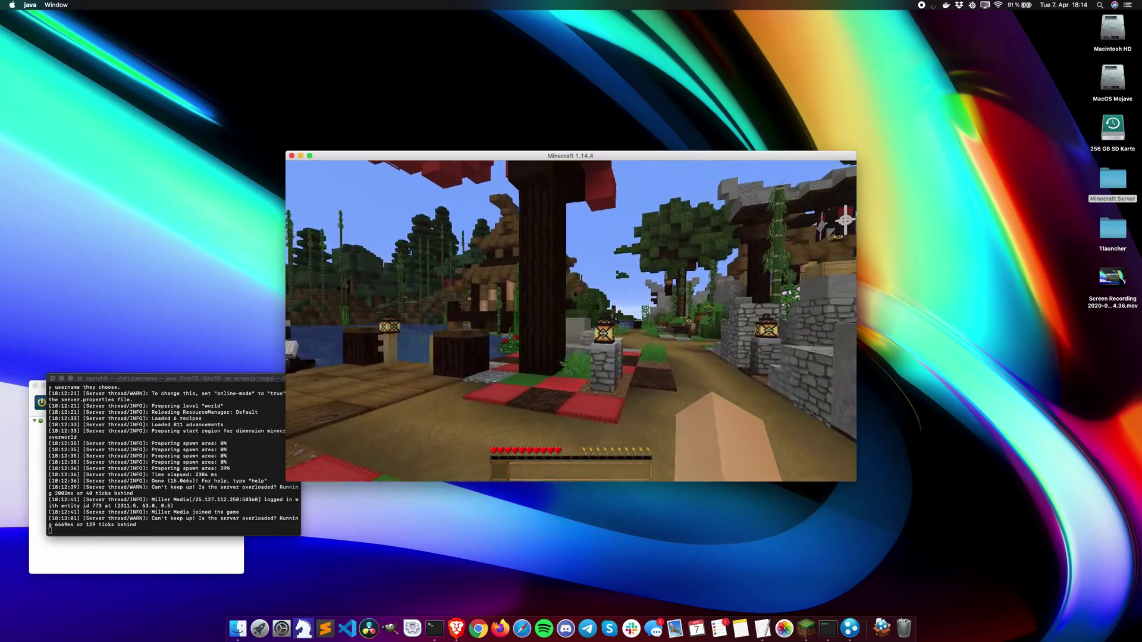
{"action": "key", "text": "w"}
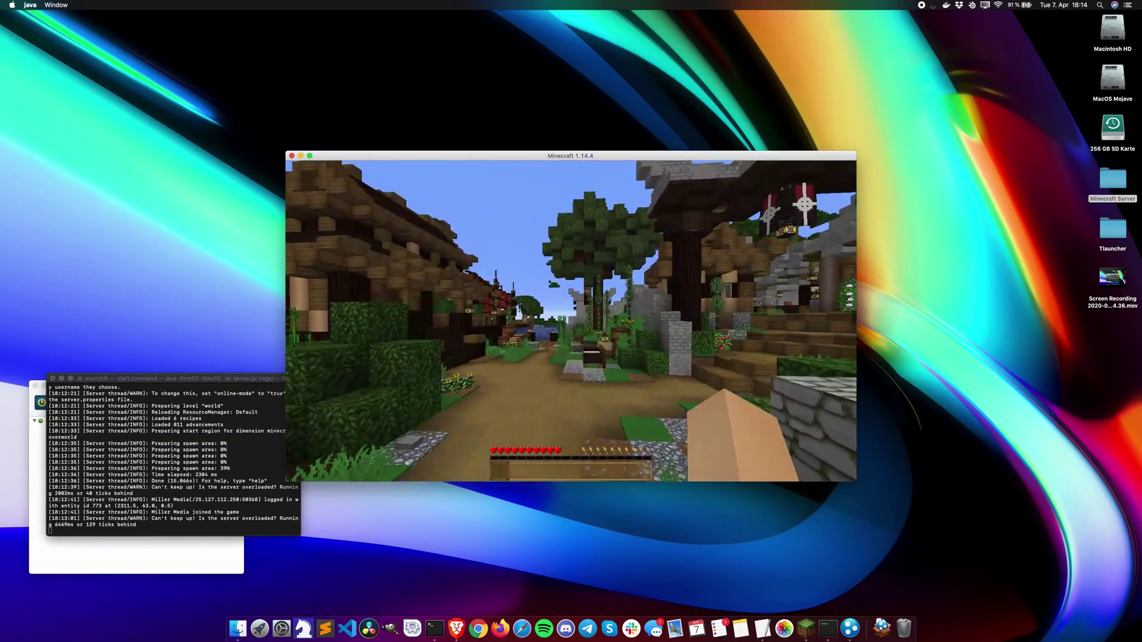
{"action": "key", "text": "s"}
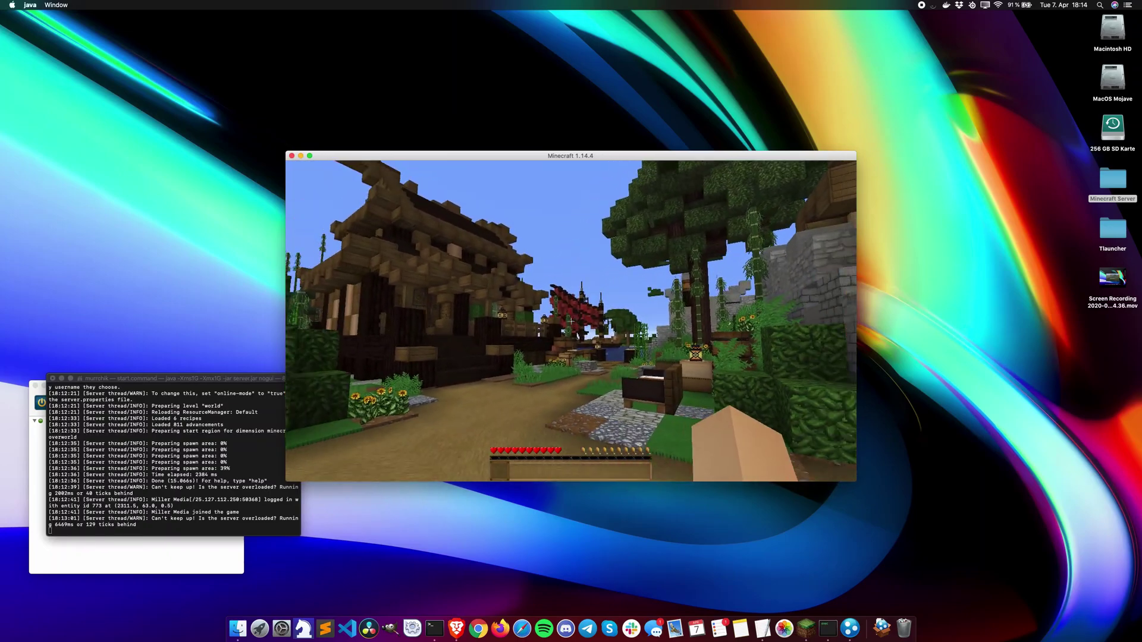
{"action": "key", "text": "w"}
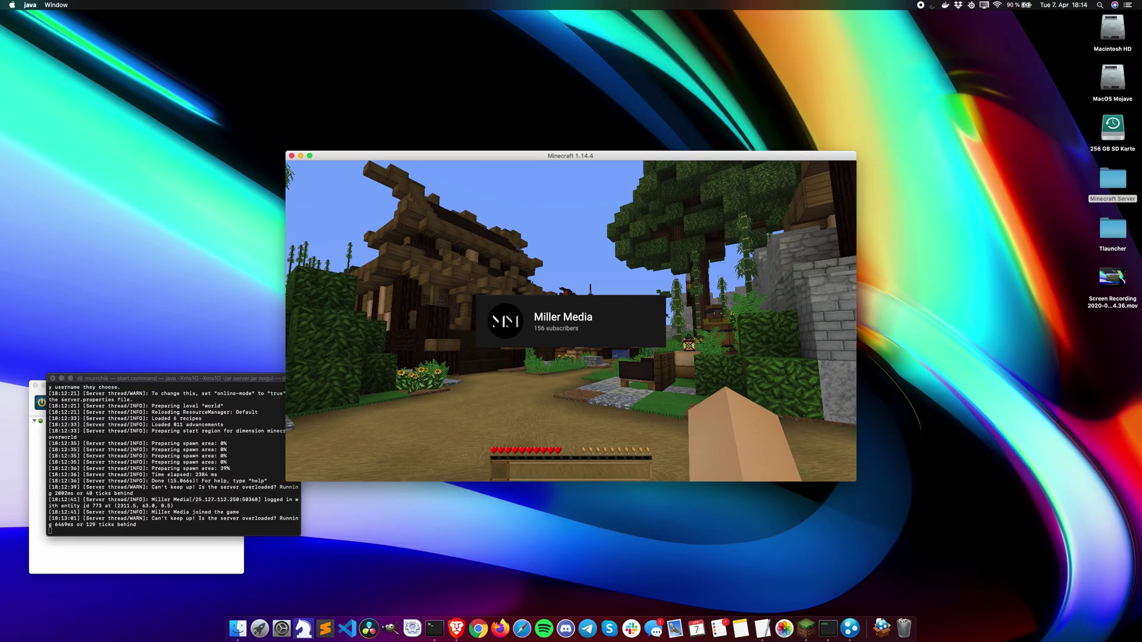
{"action": "key", "text": "Escape"}
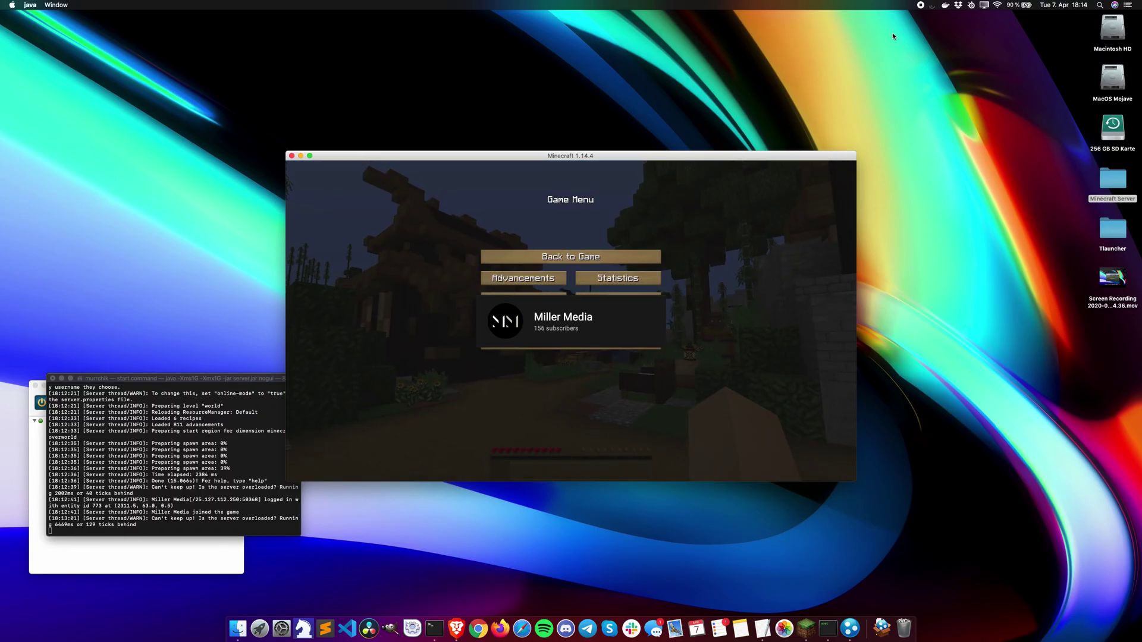